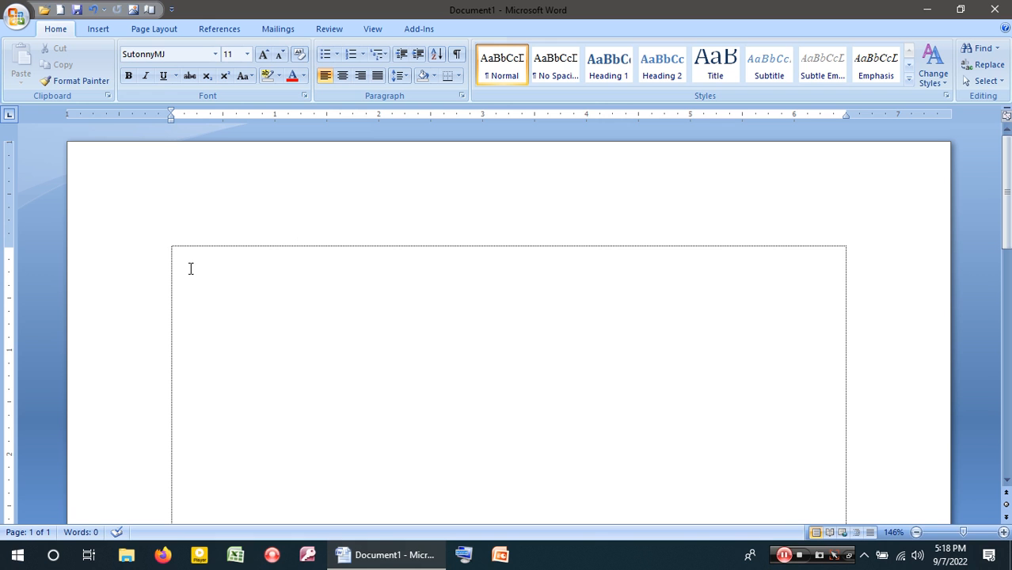
Check the document's current font and the Bijoy Bayanno keyboard's language mode, toggling it to compare its states.
key(ctrl+alt+b)
click(172, 54)
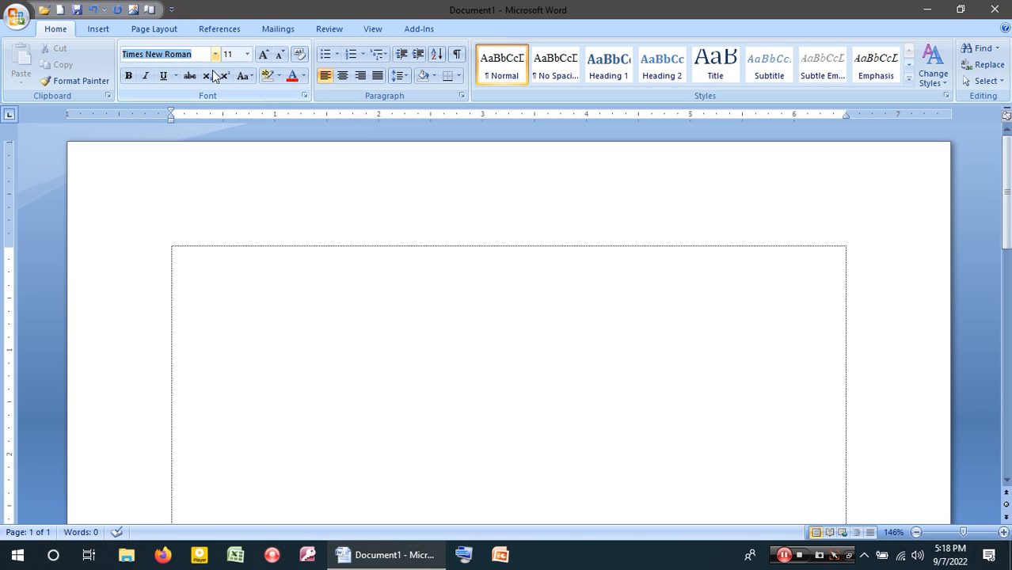
click(864, 555)
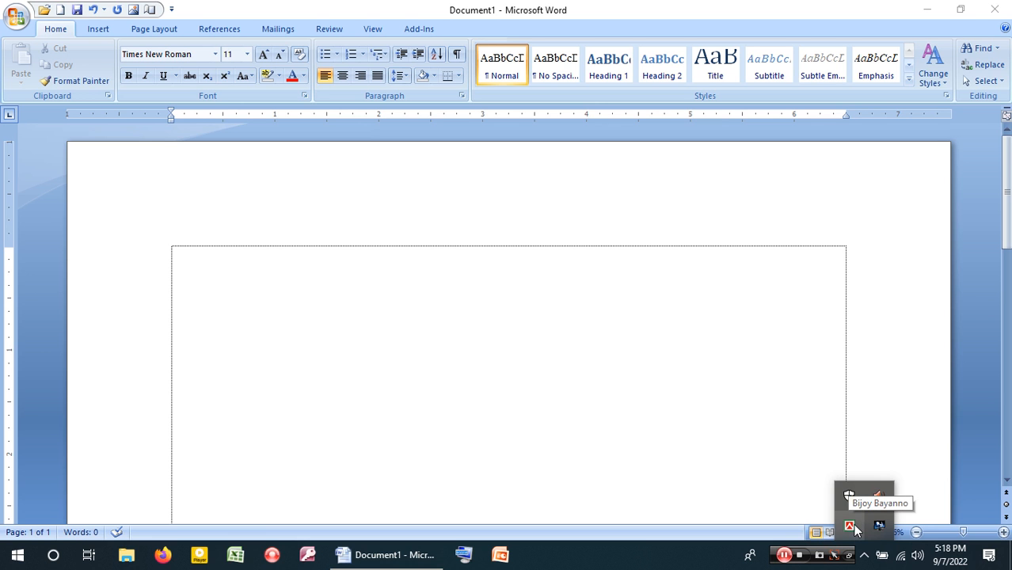
click(852, 526)
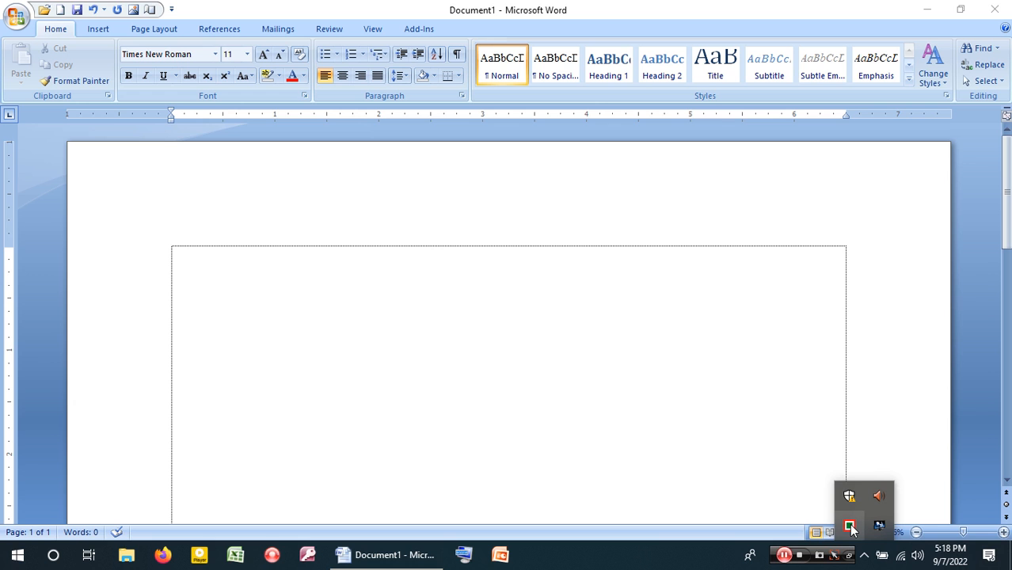
click(852, 528)
click(567, 453)
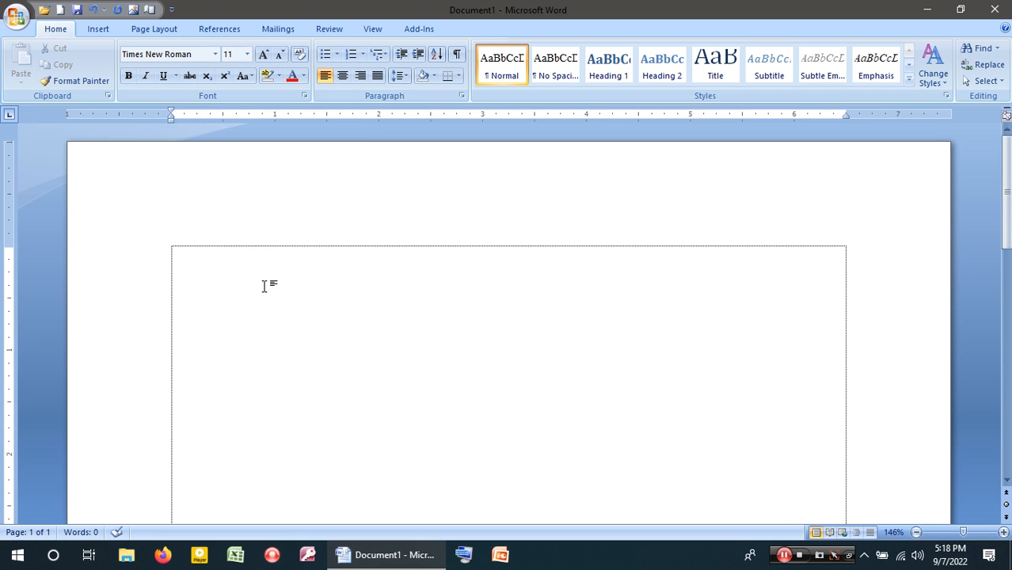
click(183, 57)
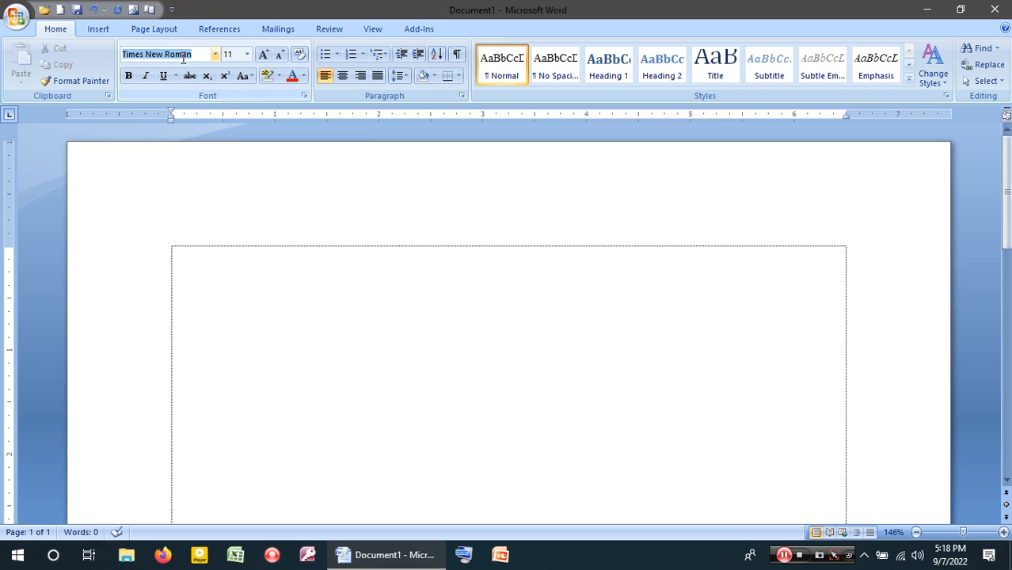
click(234, 230)
Write "যখন ইংরেজি থেকে বাংলা লিখবো তখন আগে ফন্টের নাম" at the start of the document.
text(যখন ইংরেজি থেকে বাংলা লিখবো তখন আগে ফন্ট)
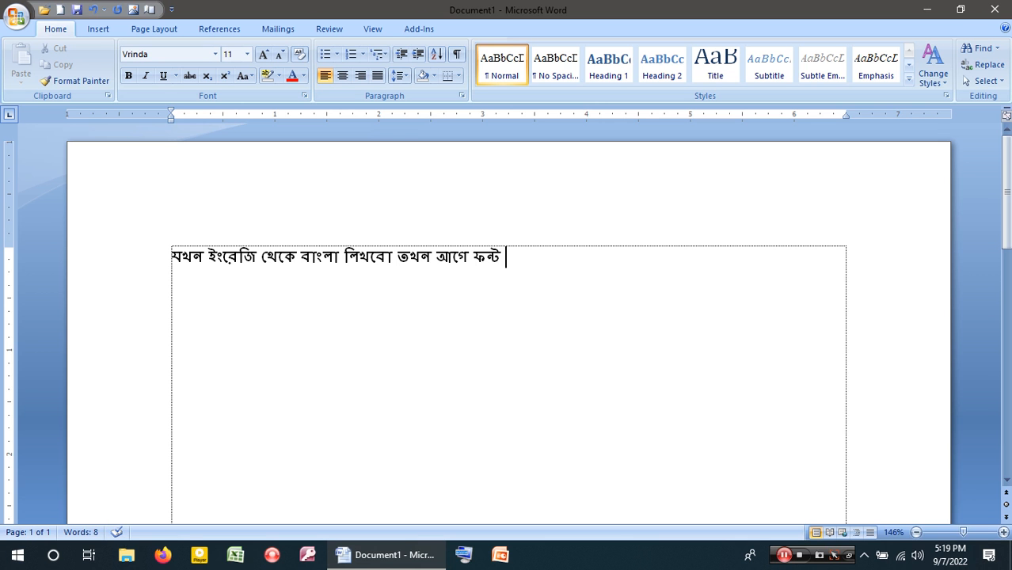
key(BackSpace)
key(BackSpace)
key(BackSpace)
key(BackSpace)
text(ন্টের নাম )
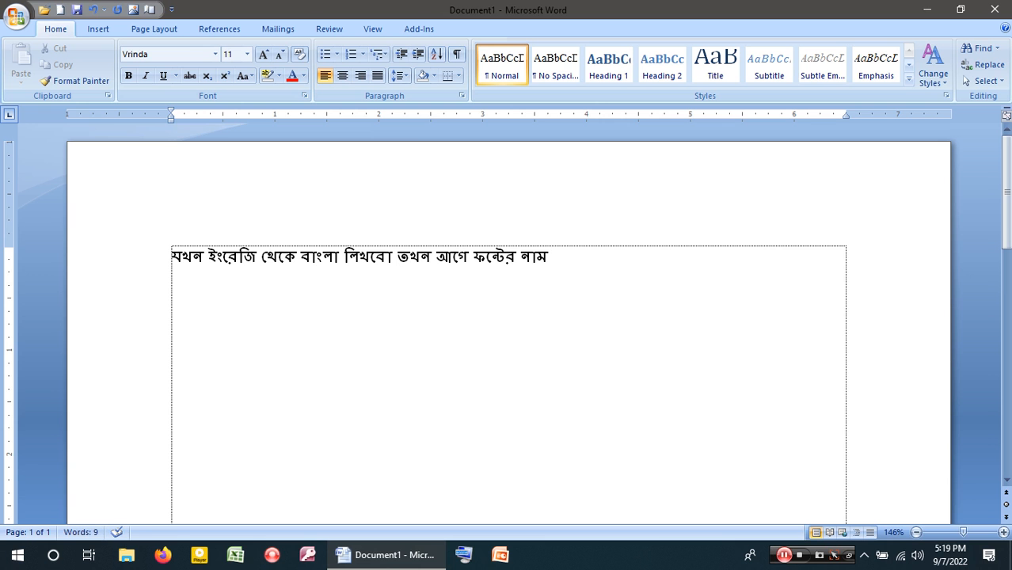
Complete the sentence with "SutonnyMJ করতে হবে।", writing the font name in English letters.
text(ঠি)
key(BackSpace)
key(BackSpace)
text(--RU)
key(BackSpace)
key(BackSpace)
key(BackSpace)
key(BackSpace)
key(BackSpace)
text(sutonnyMJ )
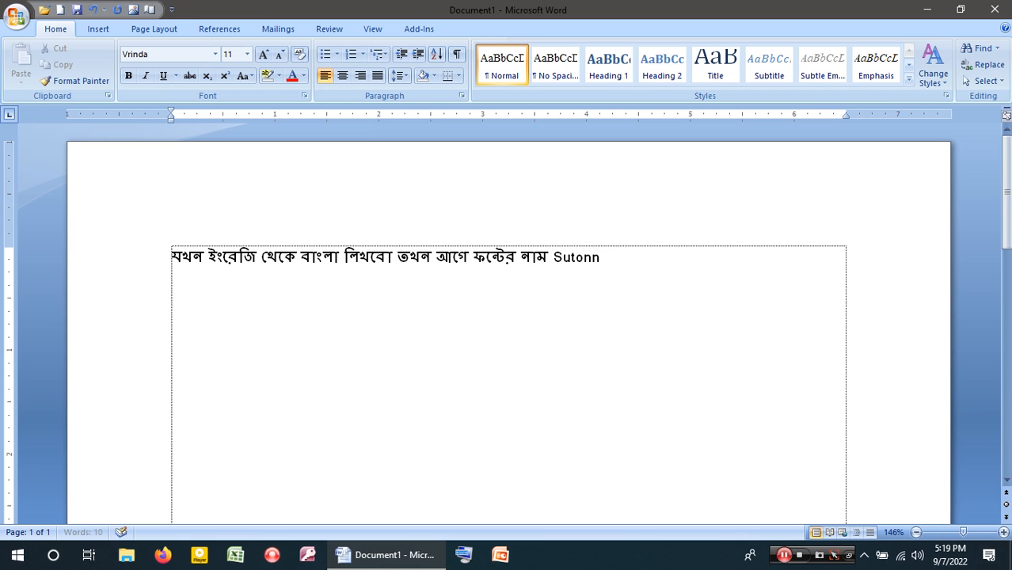
text(করতে হবে।)
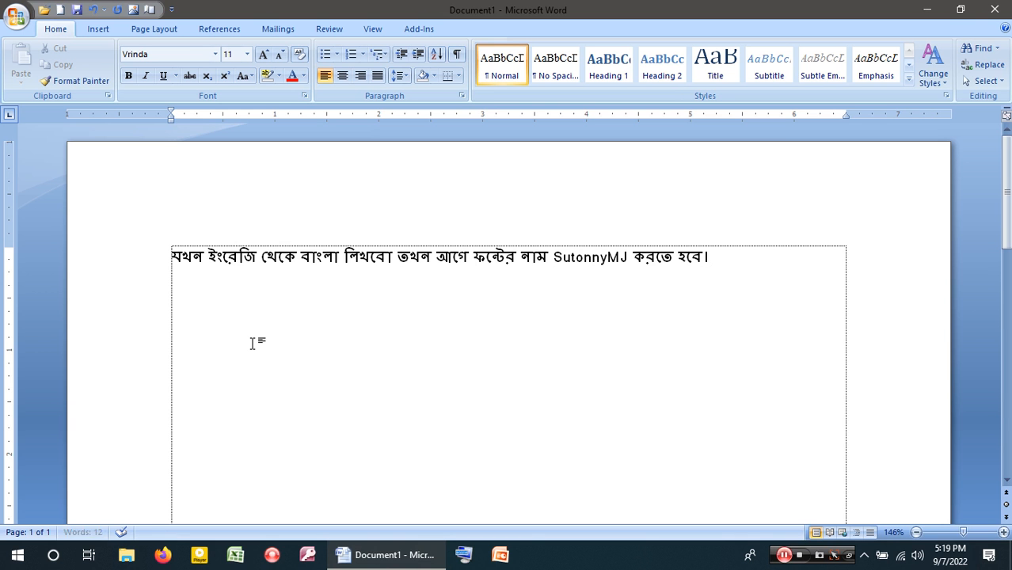
Enlarge all the text to size 14 and start a new line below the sentence.
key(ctrl+a)
key(ctrl+shift+period)
key(ctrl+shift+period)
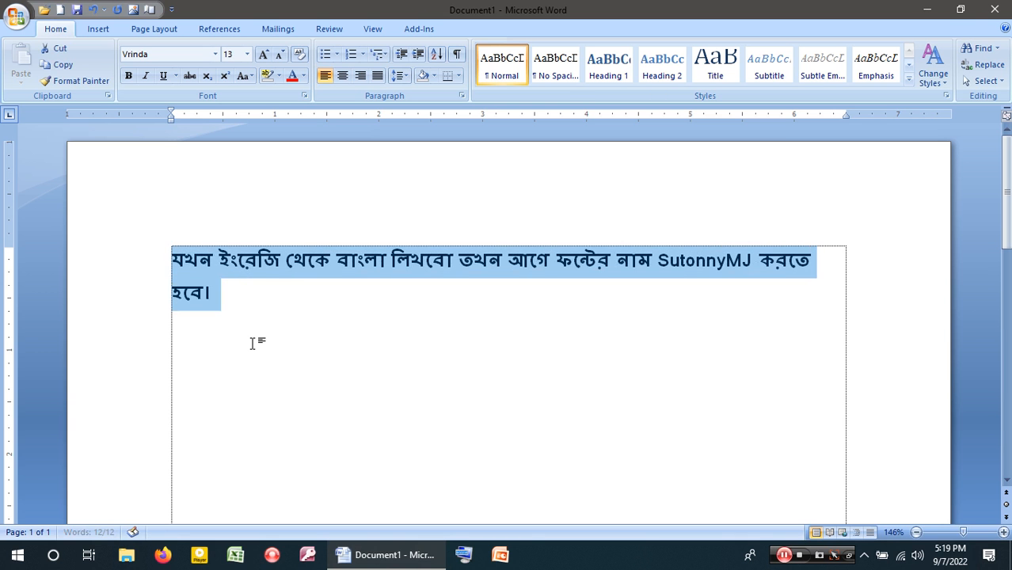
click(252, 343)
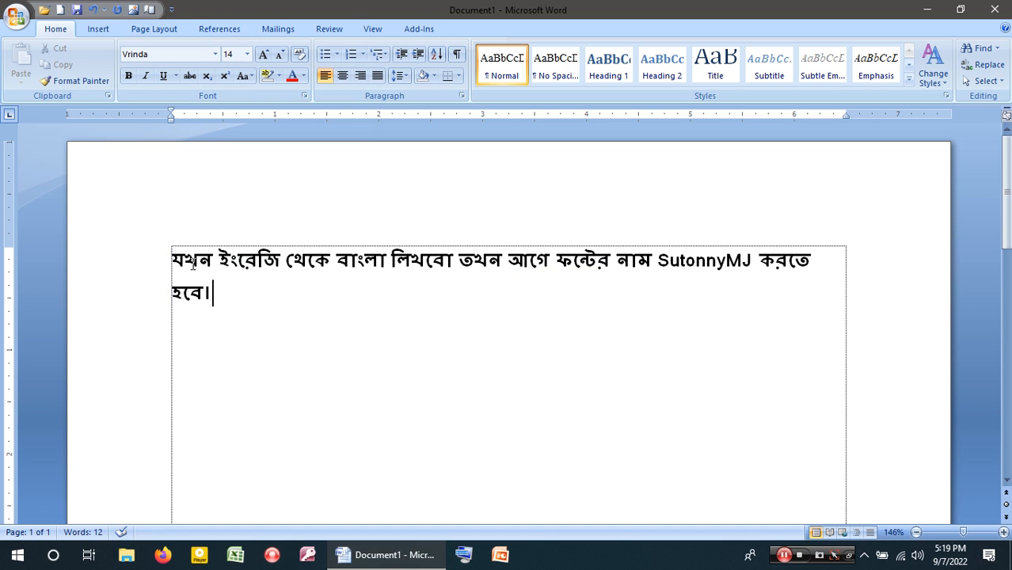
key(Return)
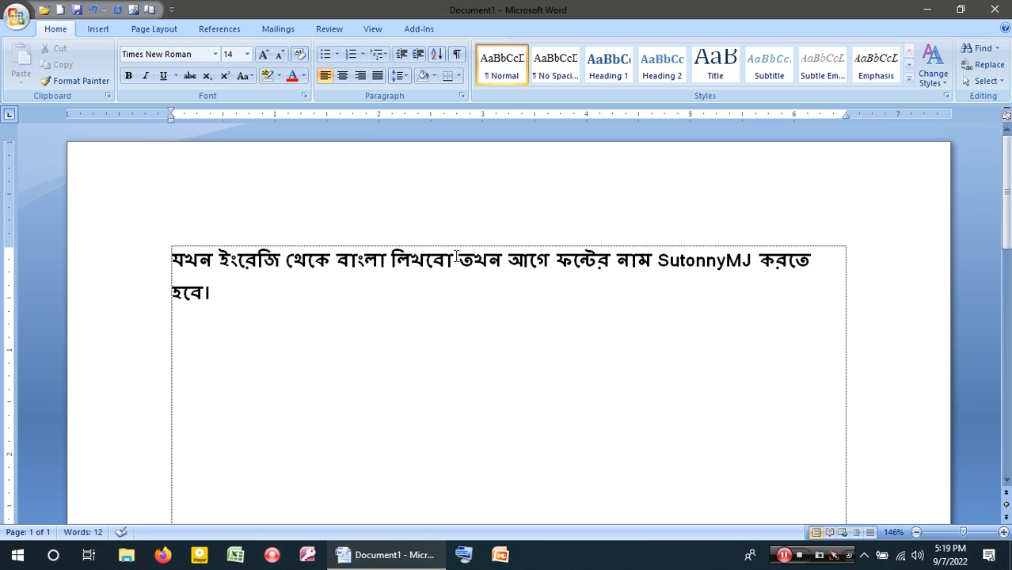
Examine the fonts used in the sentence and on the empty line, and the Bijoy Bayanno keyboard's language mode.
click(688, 261)
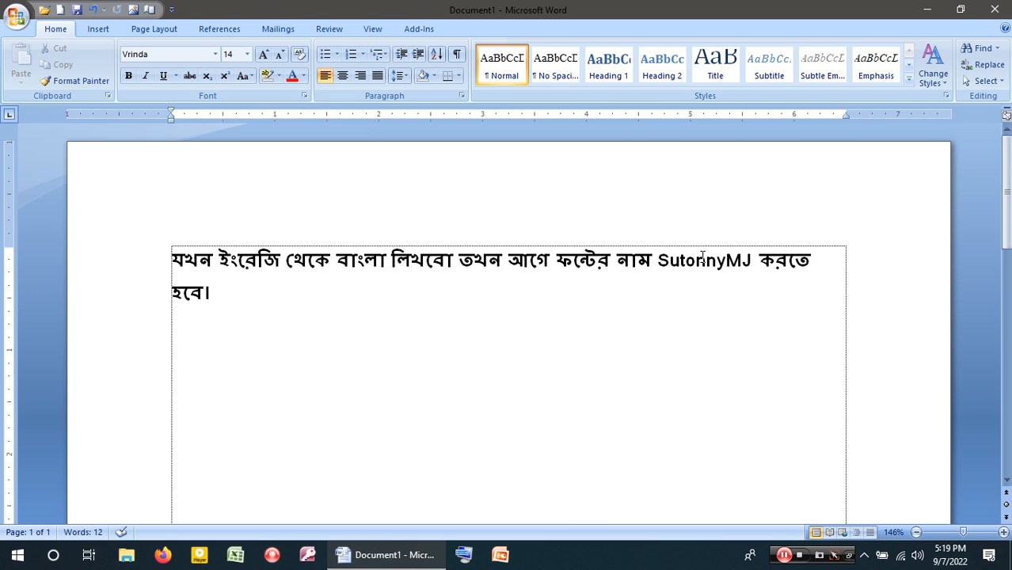
click(344, 338)
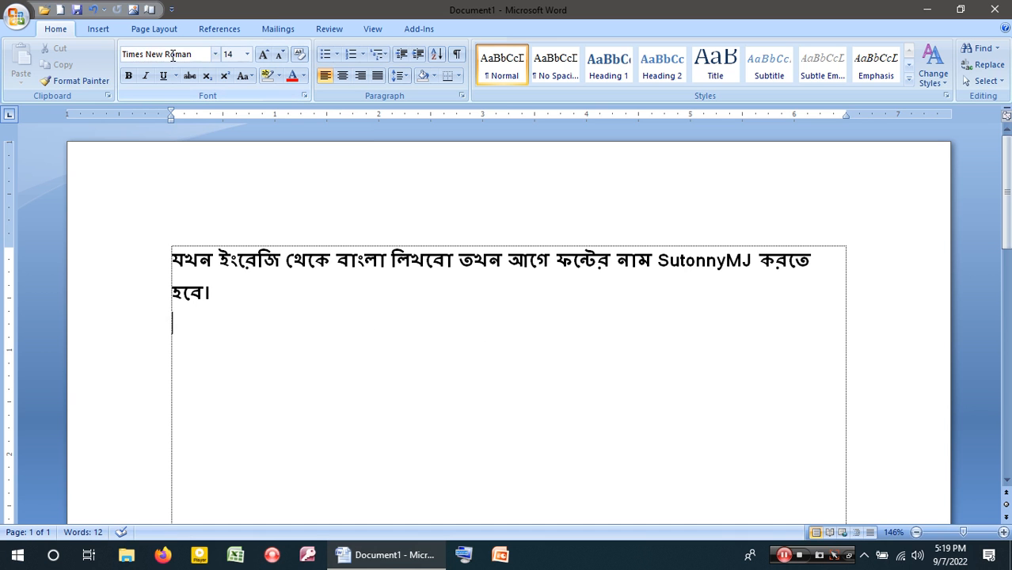
click(866, 556)
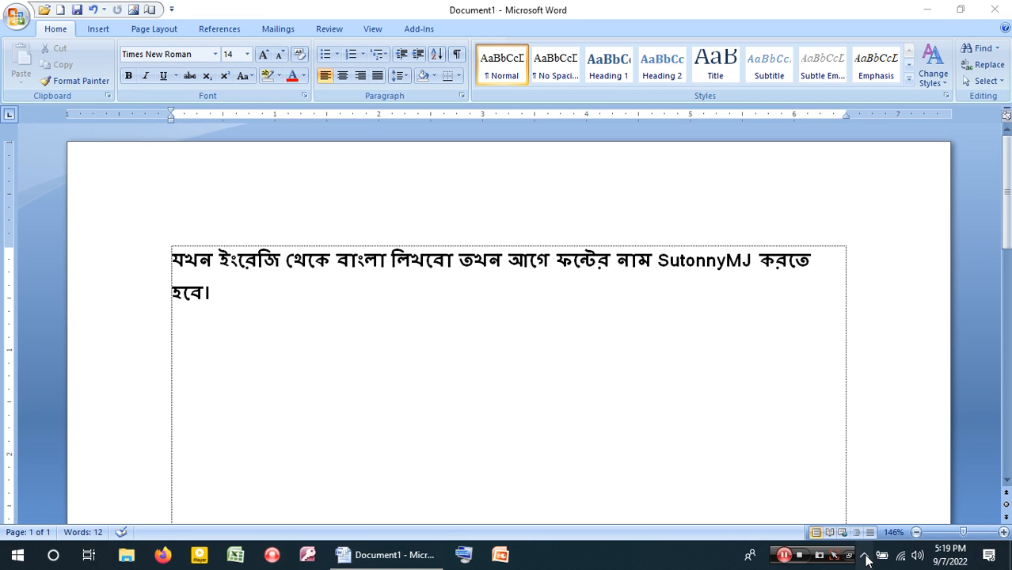
click(639, 467)
click(866, 561)
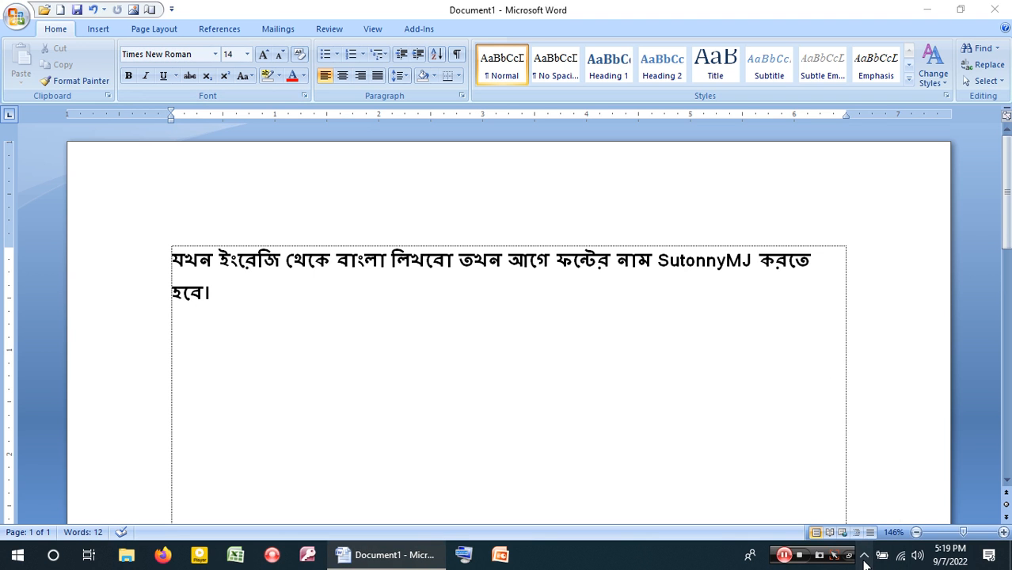
click(753, 509)
click(864, 556)
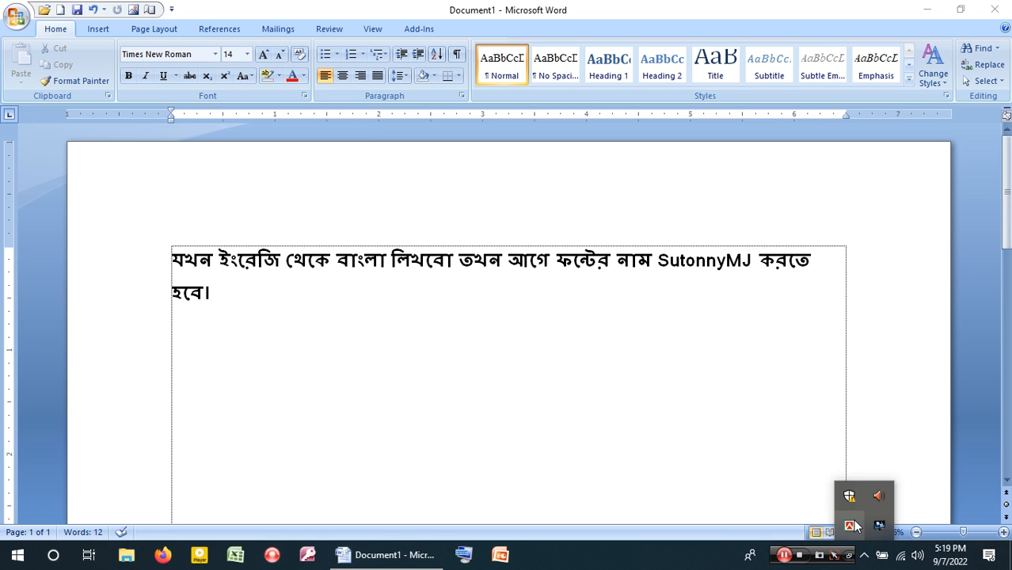
click(493, 388)
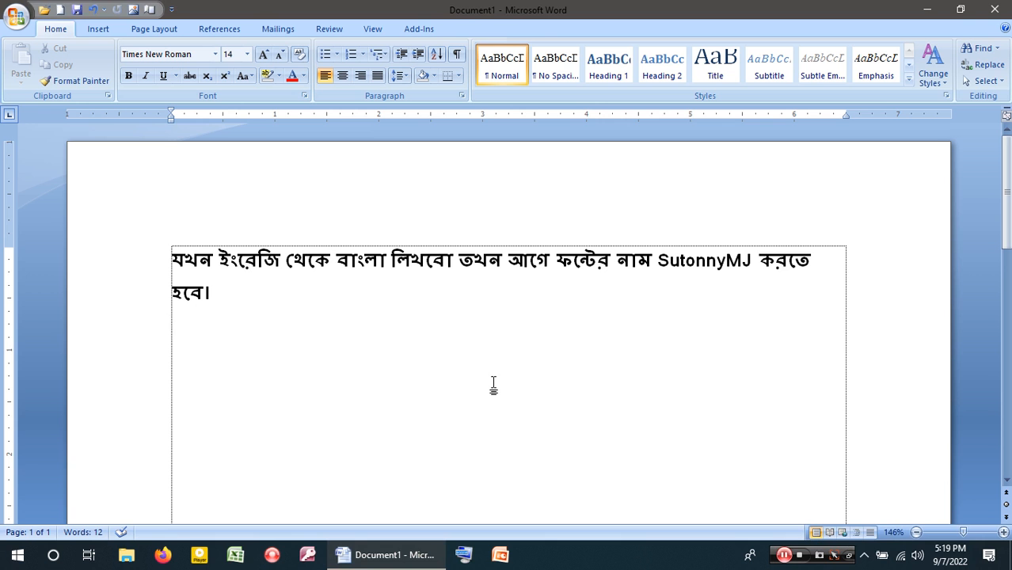
click(864, 555)
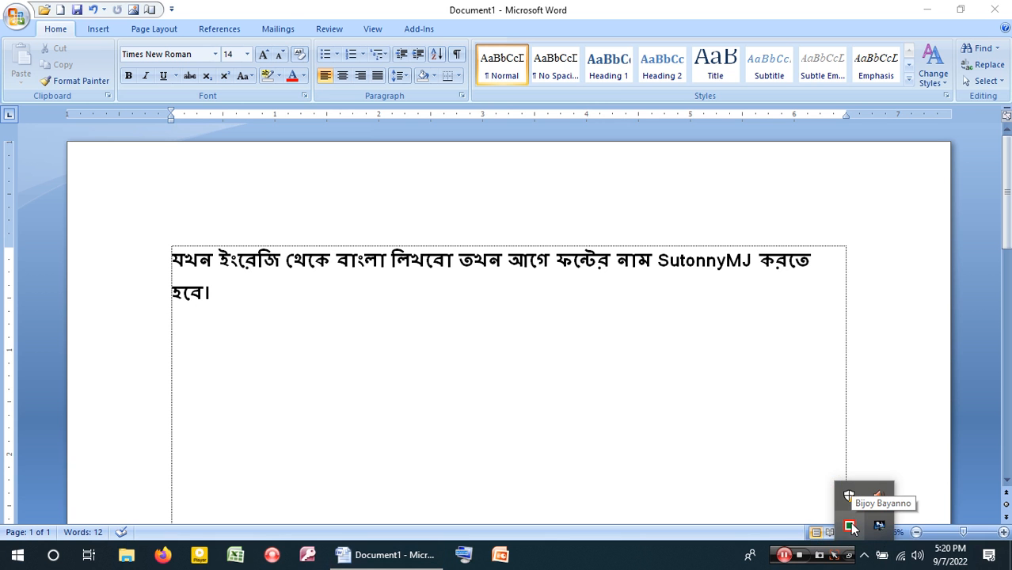
click(366, 375)
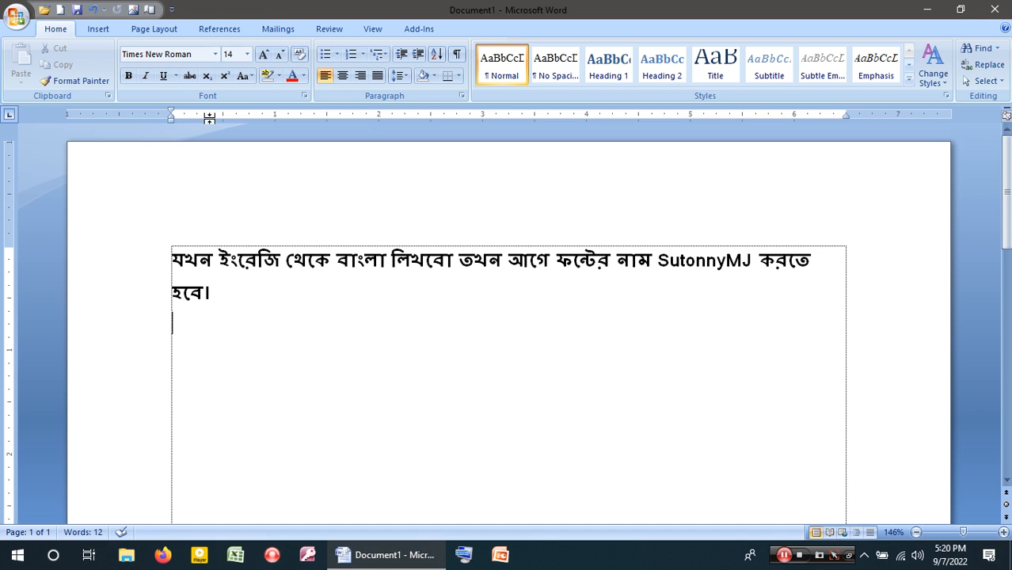
click(189, 57)
text(YRUM)
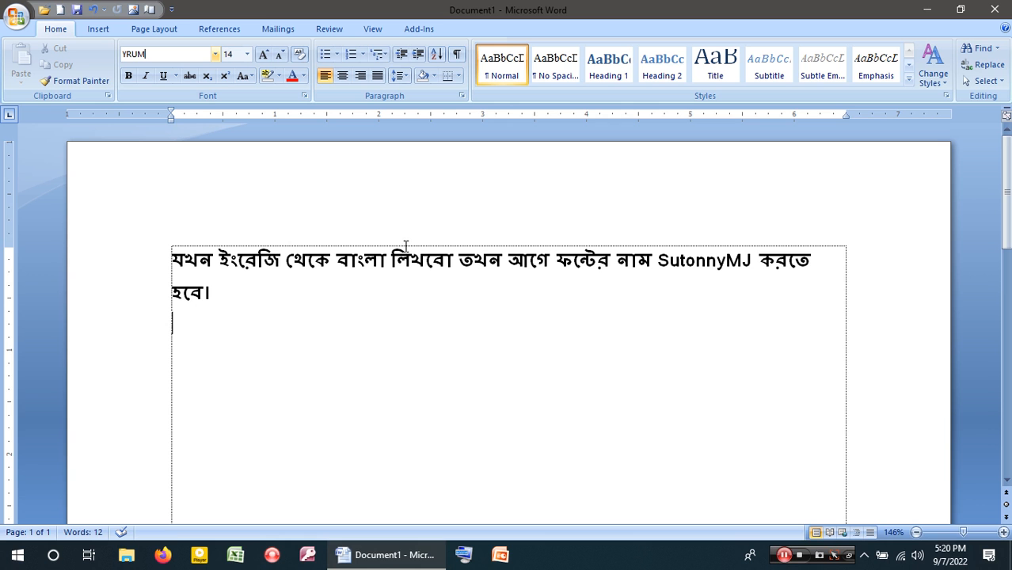
key(BackSpace)
key(BackSpace)
text(Y)
key(BackSpace)
click(565, 393)
With Bijoy Bayanno in English mode, set the font of the empty second paragraph to SutonnyMJ.
click(865, 554)
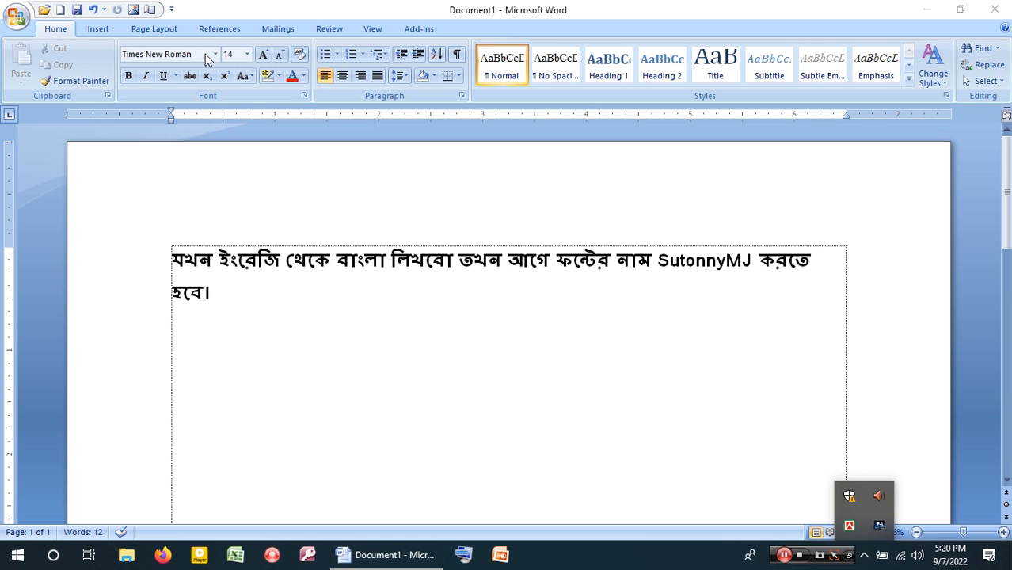
click(214, 321)
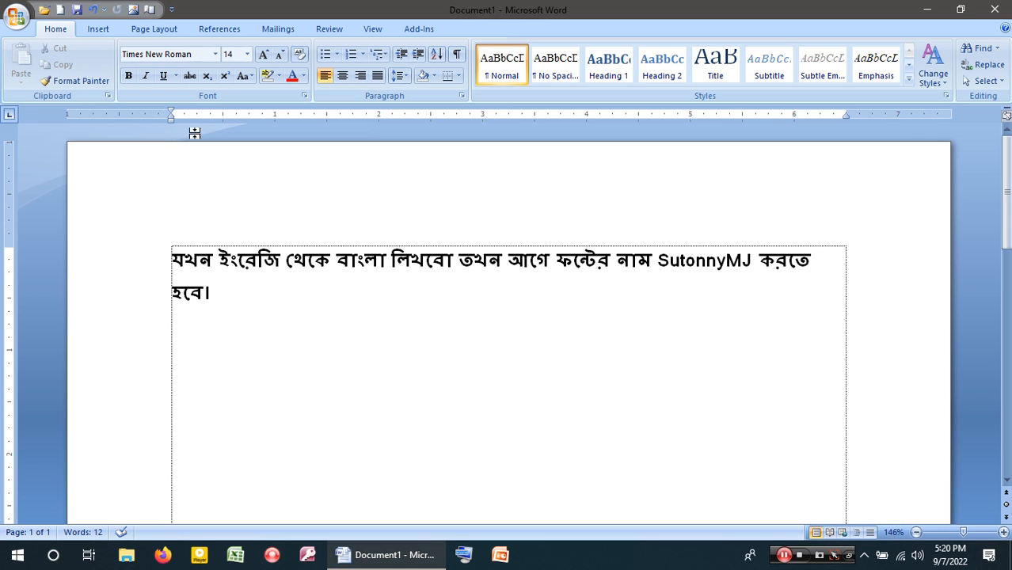
click(179, 56)
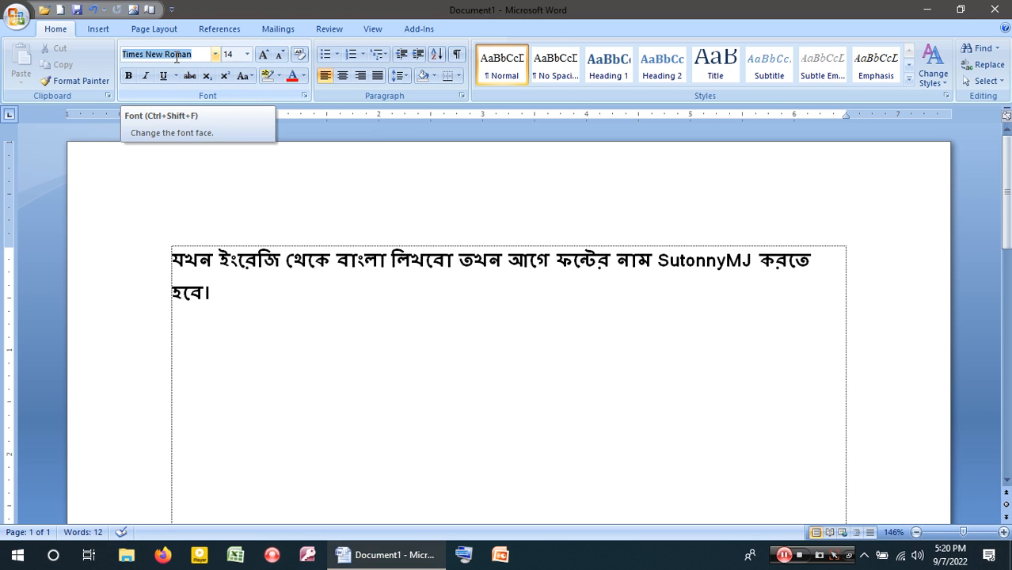
text(S)
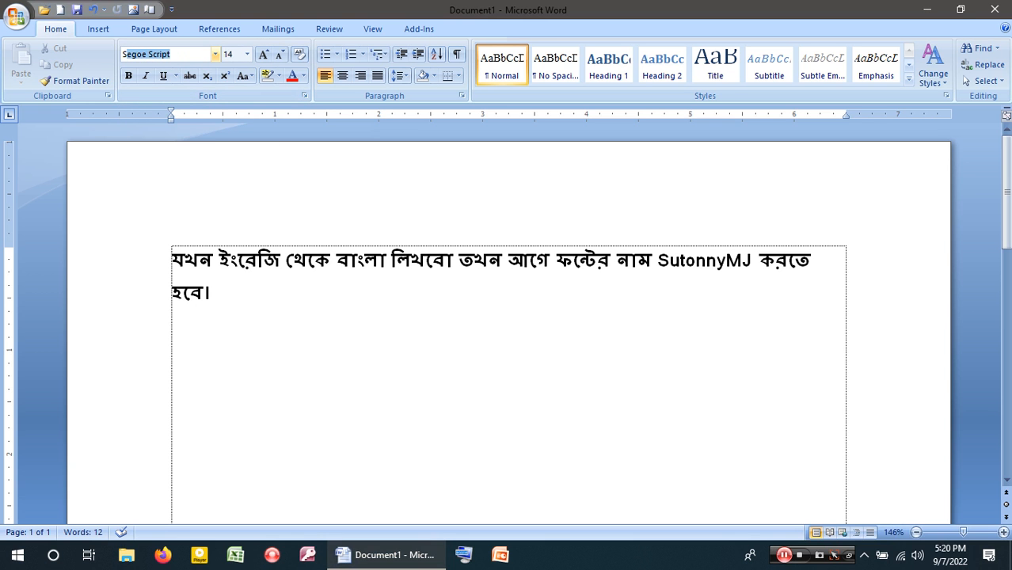
text(utonnyMJ)
key(Return)
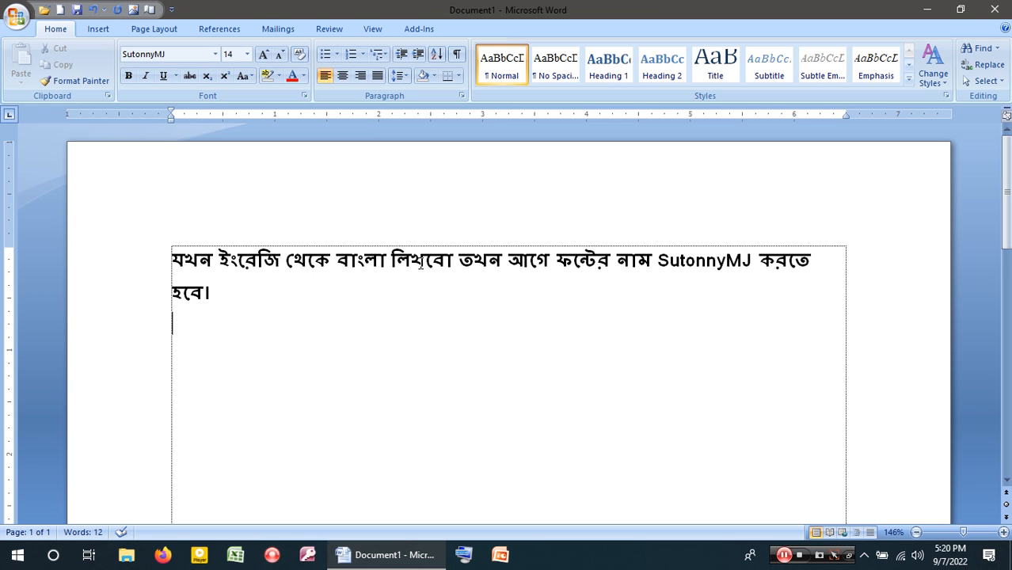
Append "তারপর বিজয় একটিভ করতে হবে।" to the first paragraph, with a space separating it from the preceding sentence.
click(704, 261)
text(তারপর )
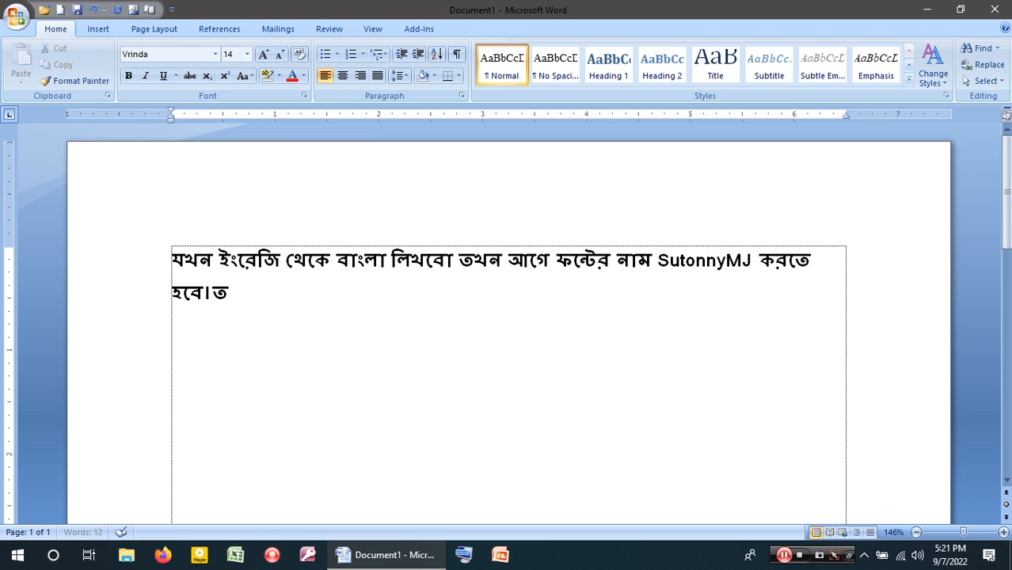
text(বি)
key(BackSpace)
key(BackSpace)
text(বিজয়)
key(BackSpace)
text(জয় এক)
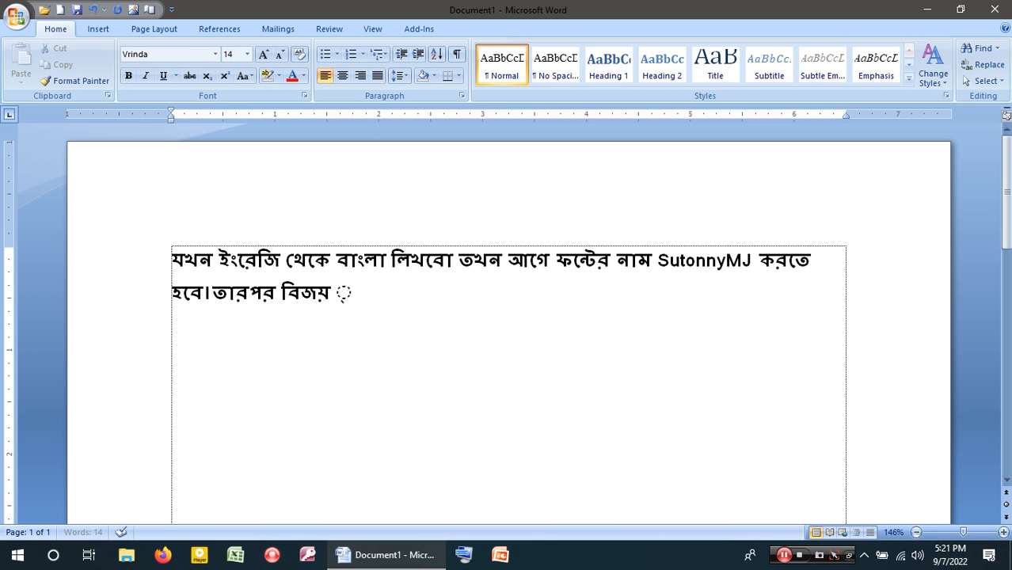
text(টিভ করতে হবে।)
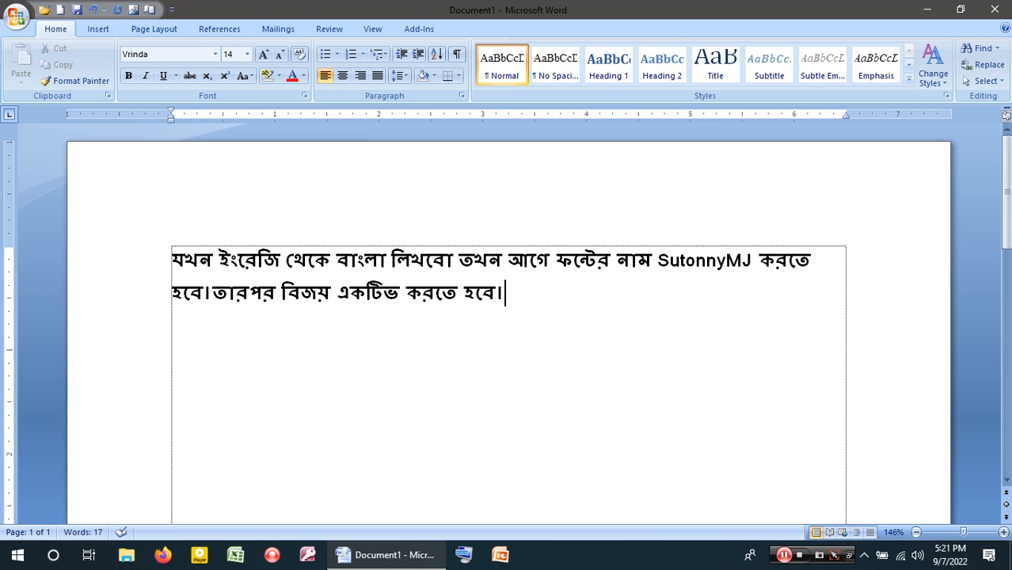
key(Return)
click(214, 293)
click(226, 378)
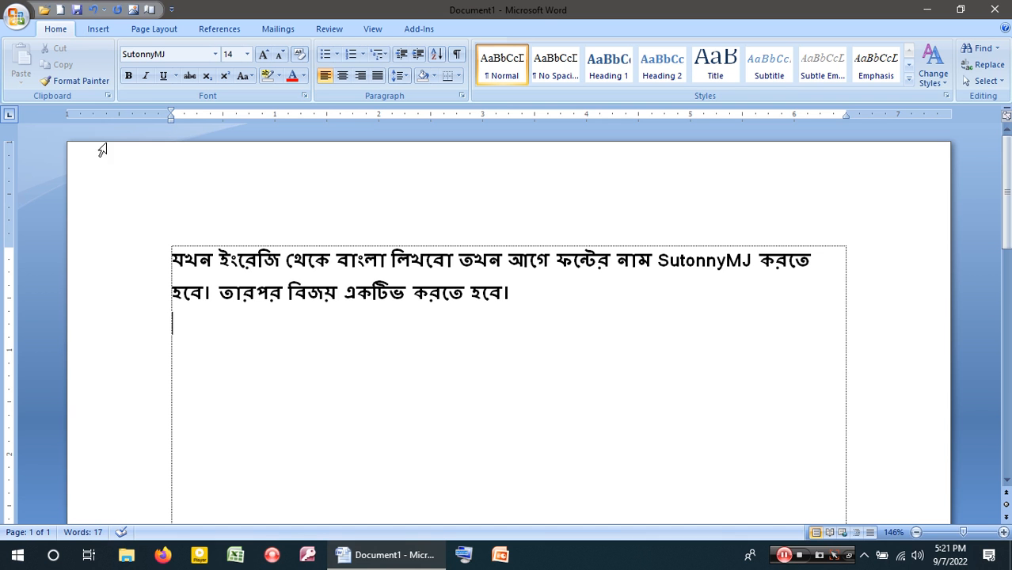
Activate Bijoy Bayanno's Bangla input and write "আমার বাংলা লিখতে পারবো।" in SutonnyMJ on the line below.
click(174, 54)
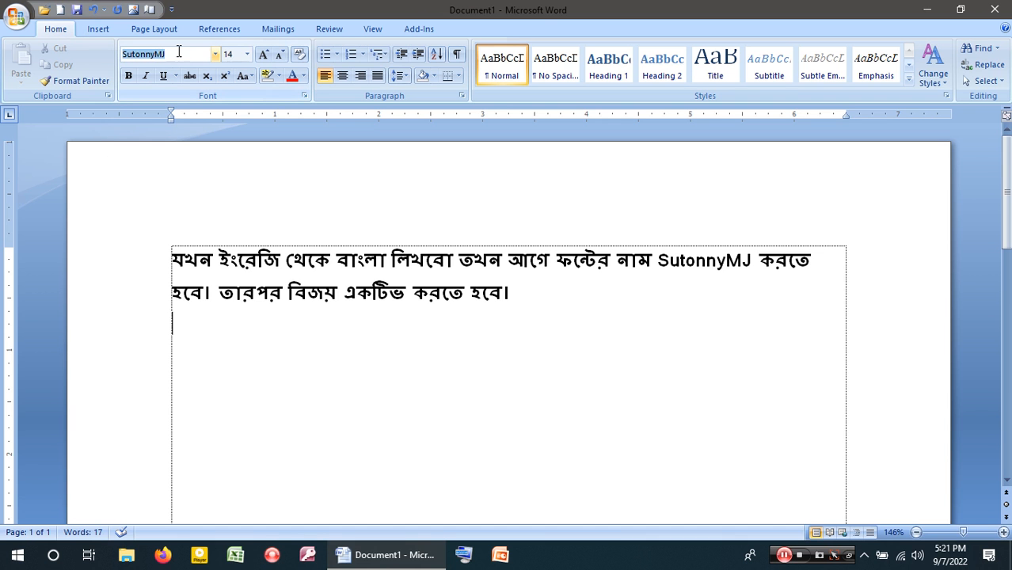
click(864, 554)
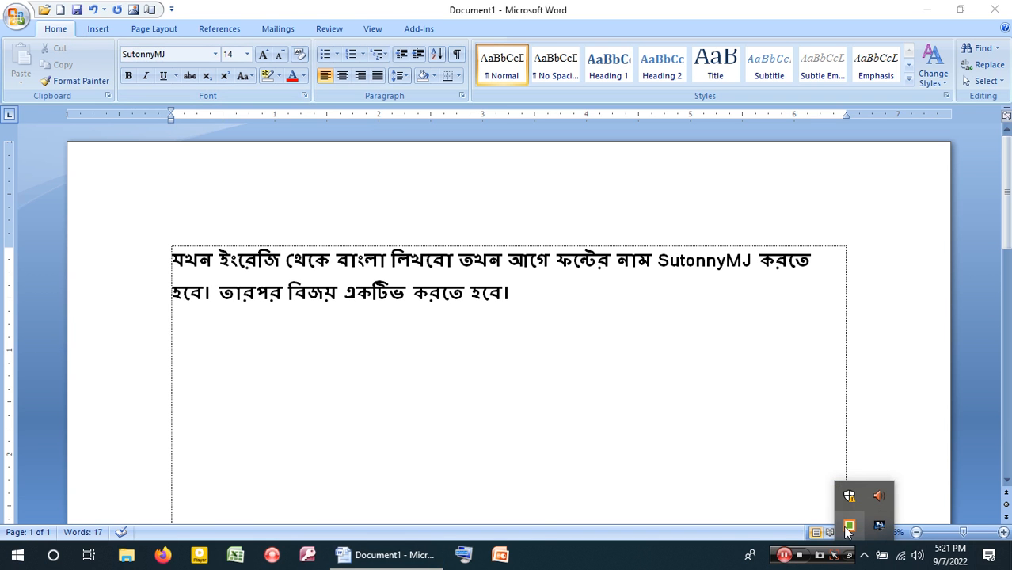
click(425, 418)
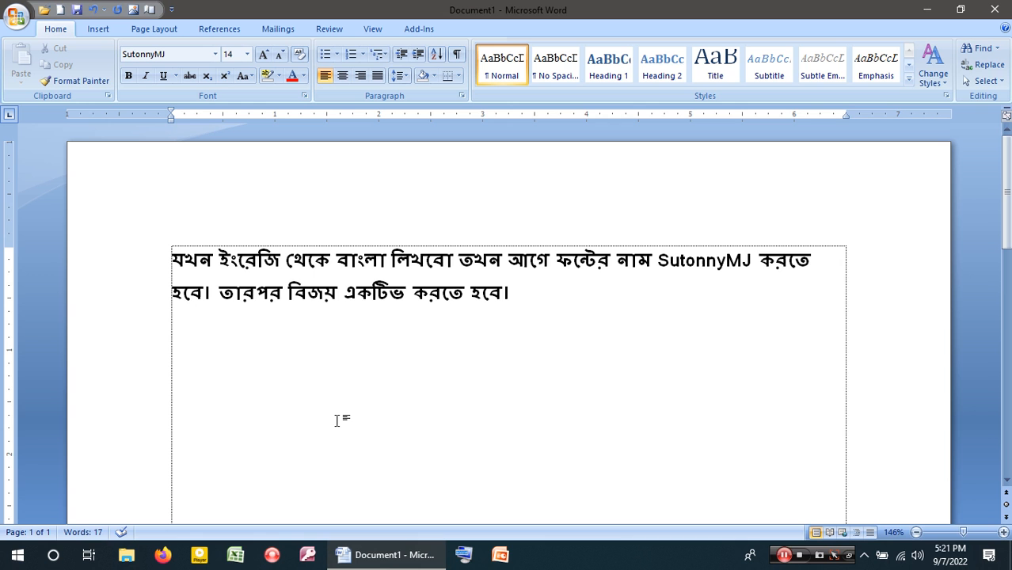
text(আমার)
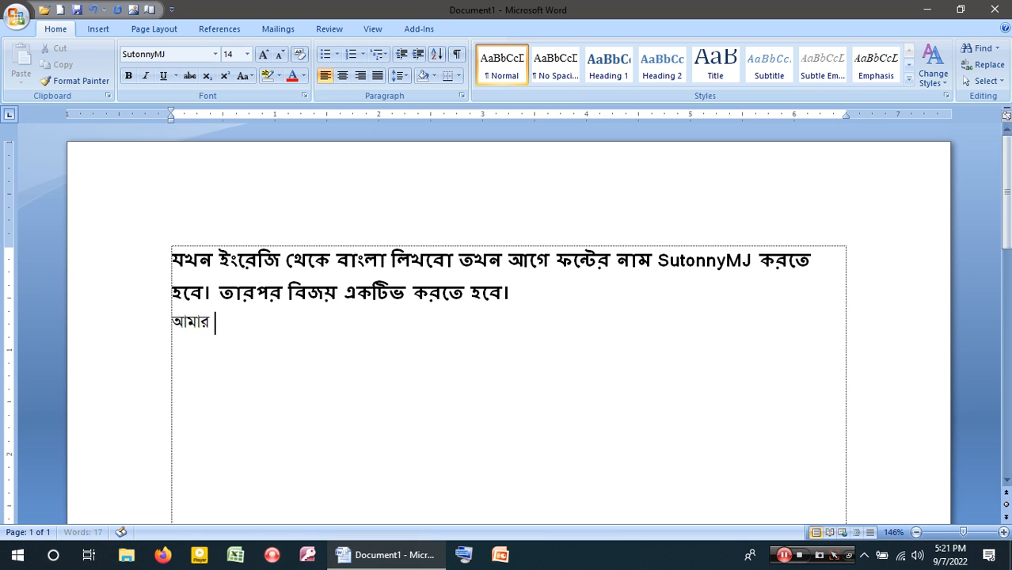
text( বাংলা লিখতে পারবো।)
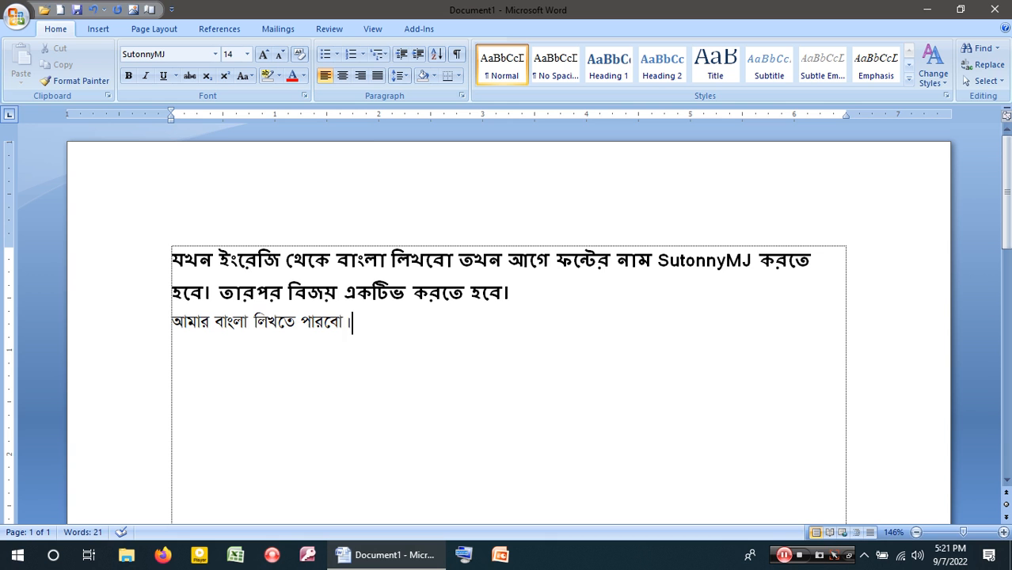
Review the bold instruction paragraph and the Bangla sample sentence below it.
click(150, 326)
click(325, 358)
click(122, 336)
click(458, 353)
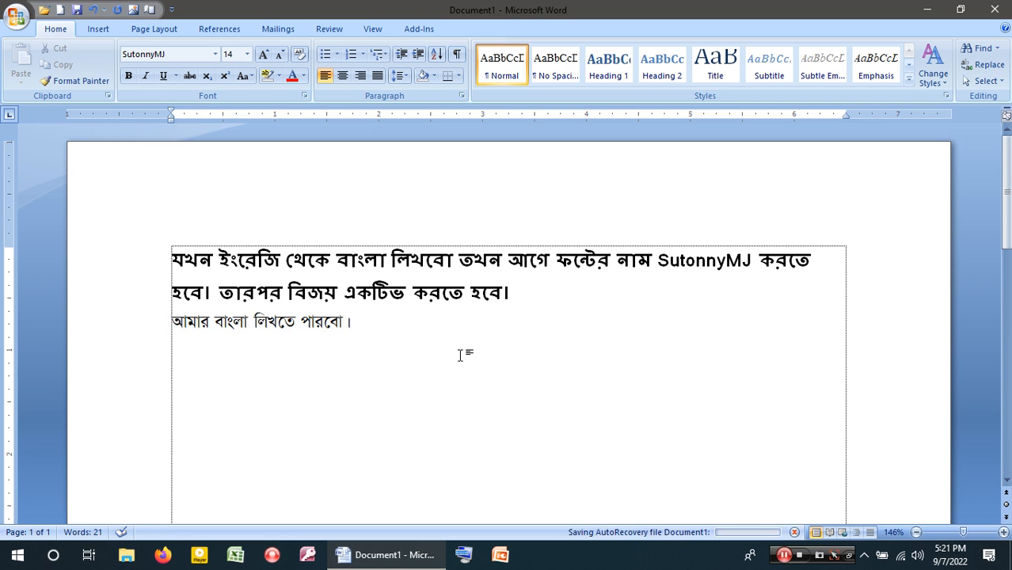
click(152, 323)
click(363, 327)
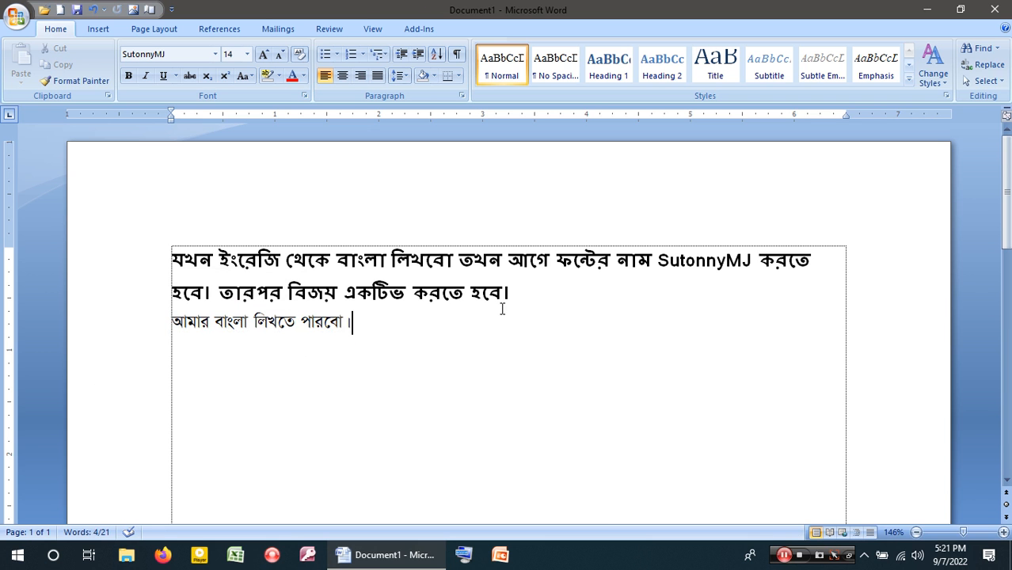
drag(513, 293, 182, 245)
Trim the end of the sample sentence so its last word reads "পারবে" without the full stop.
click(357, 328)
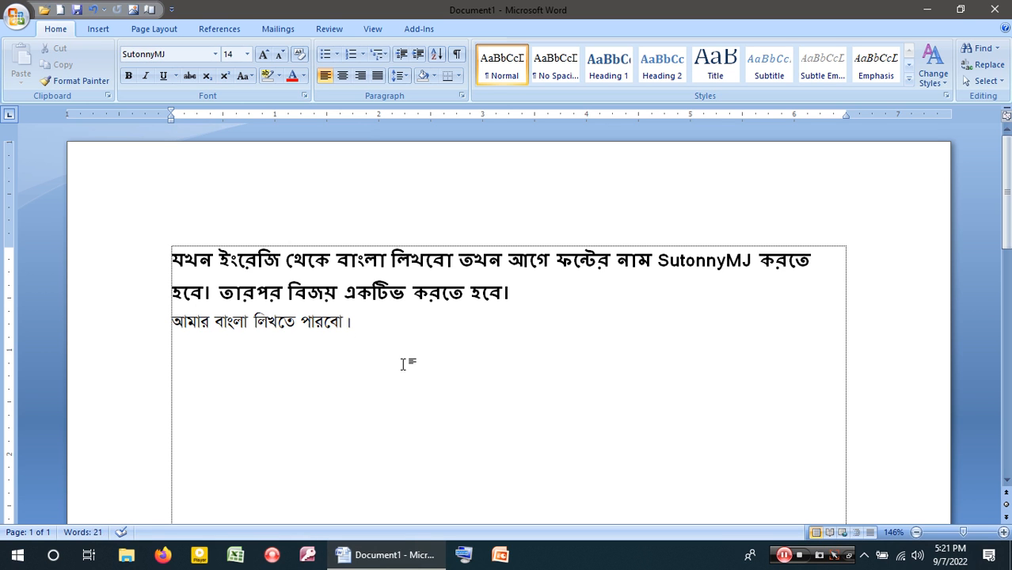
key(BackSpace)
key(BackSpace)
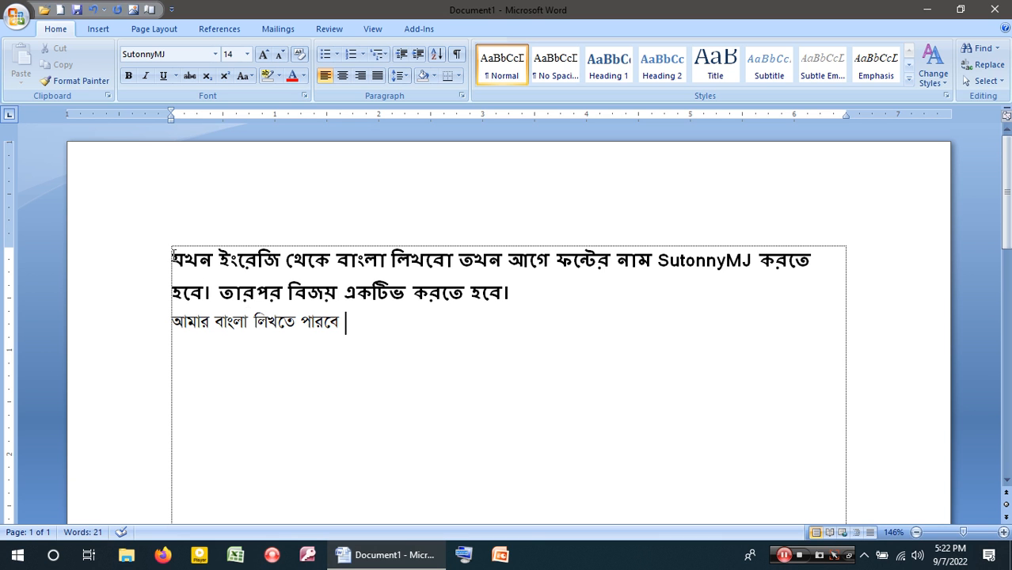
Examine the first paragraph's instructions on using the SutonnyMJ font and activating Bijoy.
drag(173, 255, 522, 291)
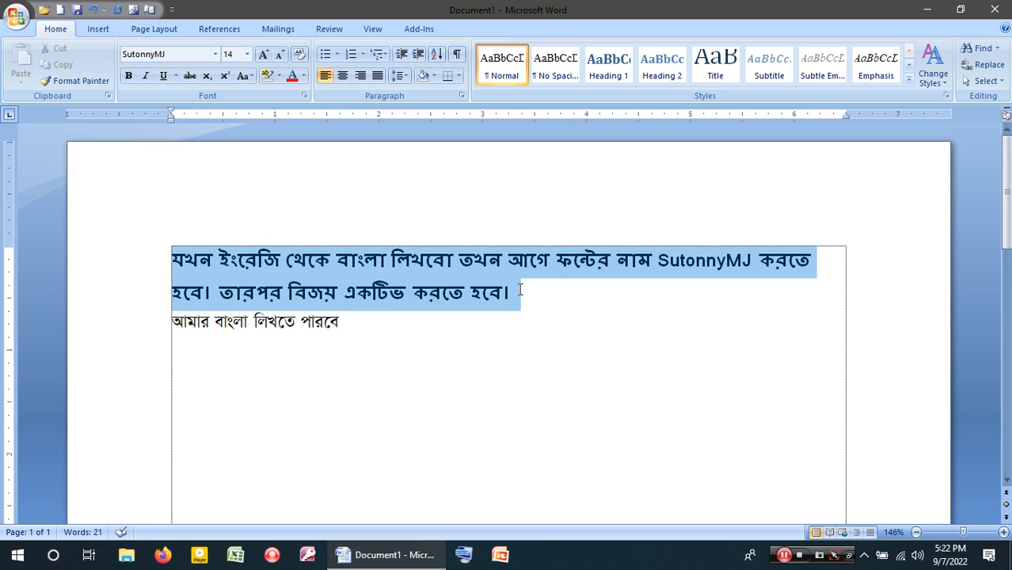
click(380, 364)
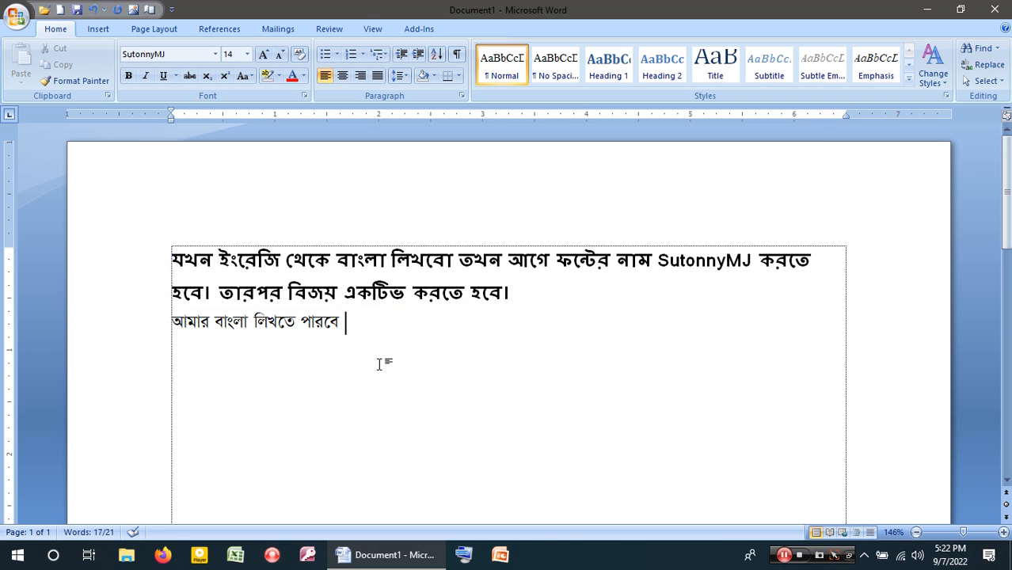
drag(220, 292, 499, 295)
double_click(706, 266)
click(345, 321)
drag(517, 293, 219, 293)
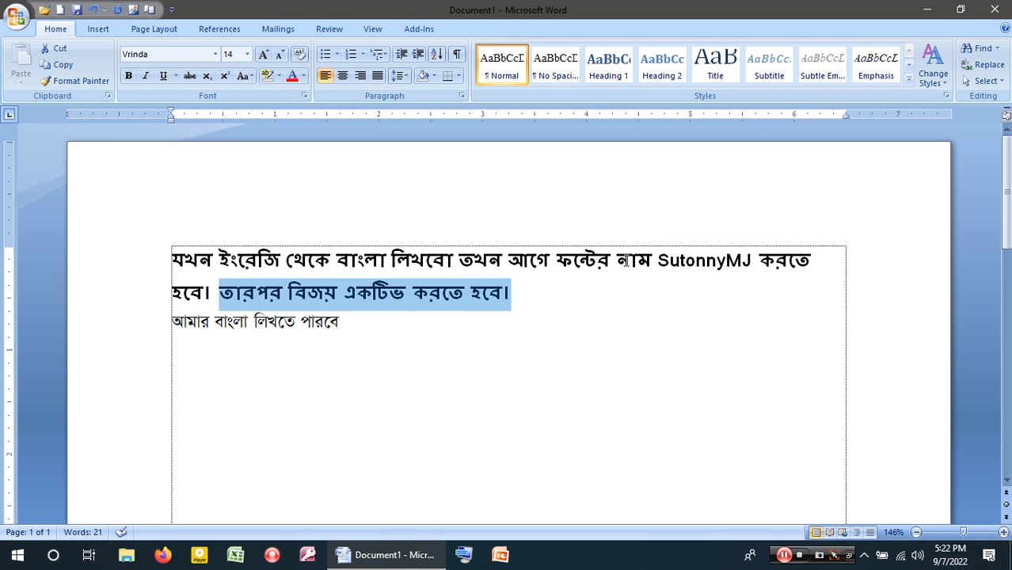
click(654, 260)
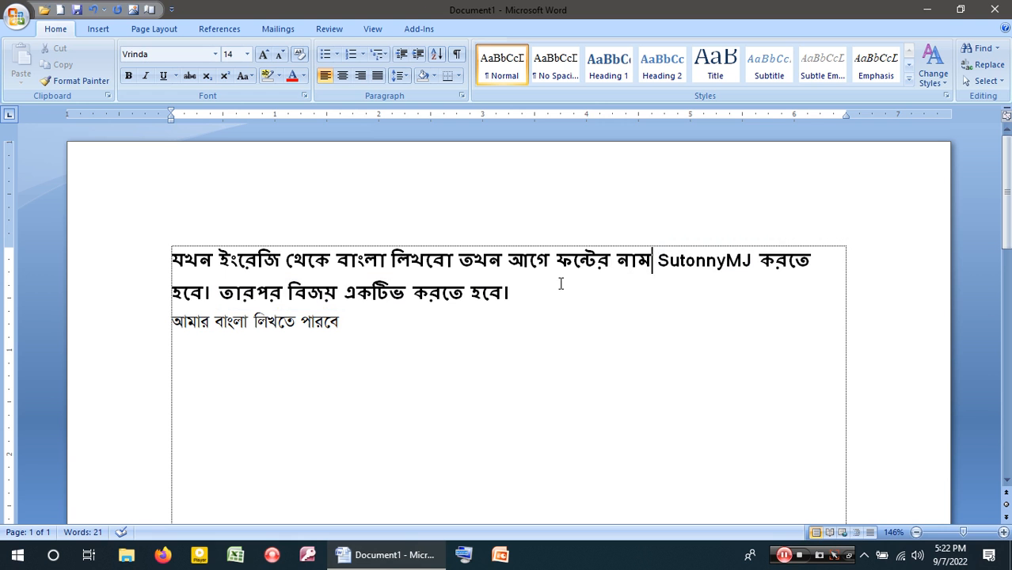
drag(515, 292, 260, 286)
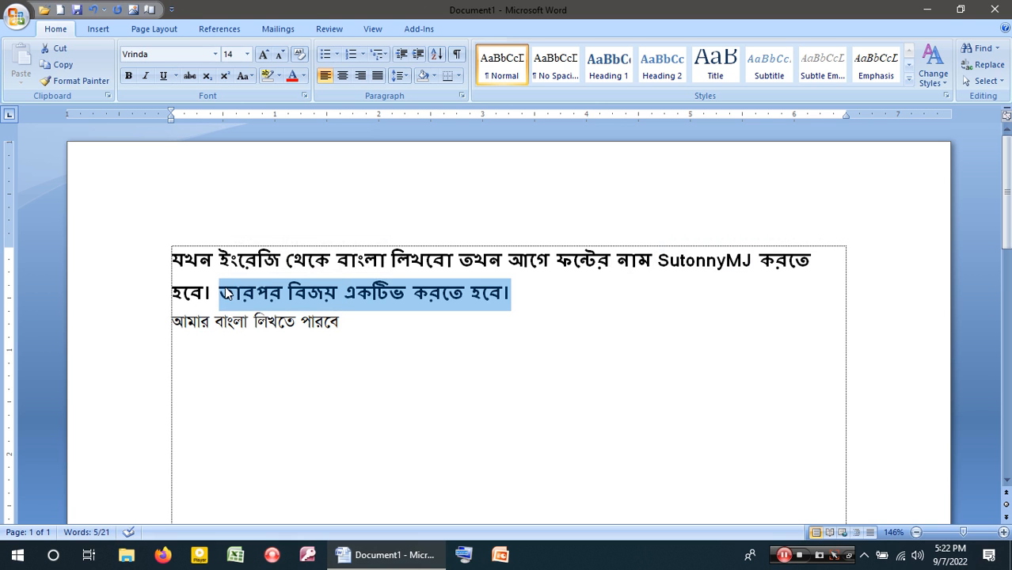
Copy the whole first paragraph and paste it below the sample sentence, leaving one blank line between them.
drag(172, 259, 501, 287)
key(ctrl+c)
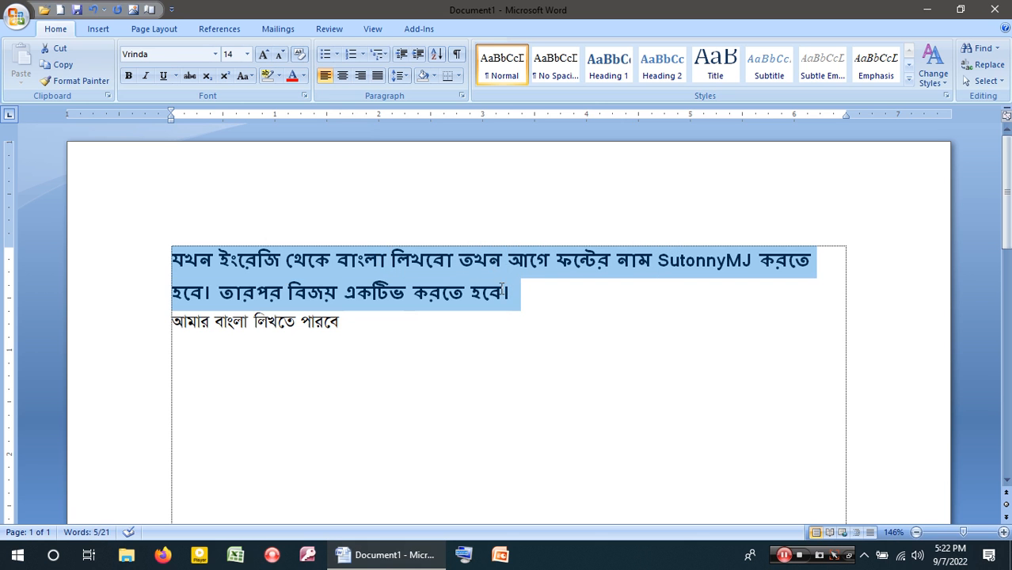
click(203, 412)
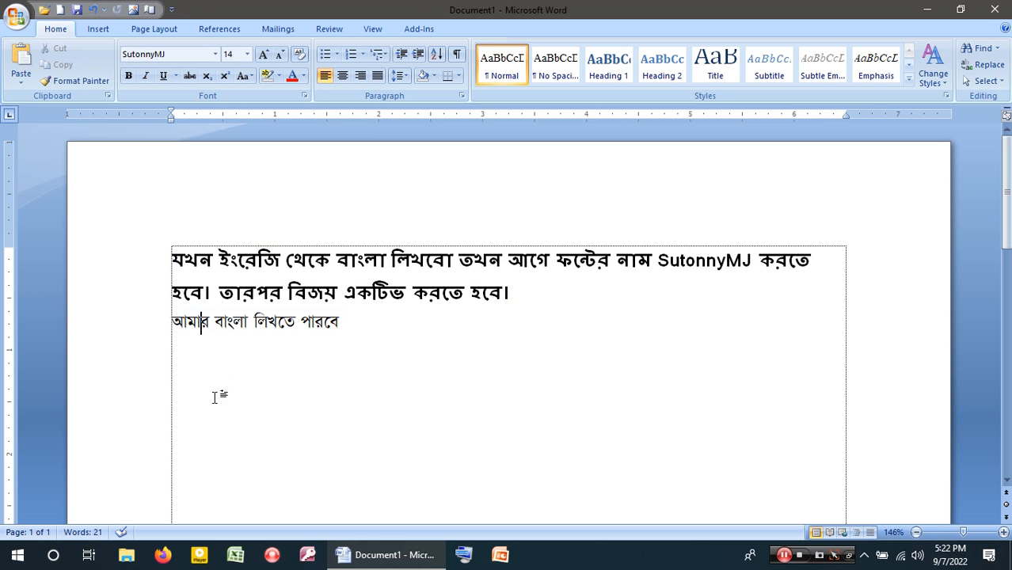
key(Return)
key(Return)
key(ctrl+v)
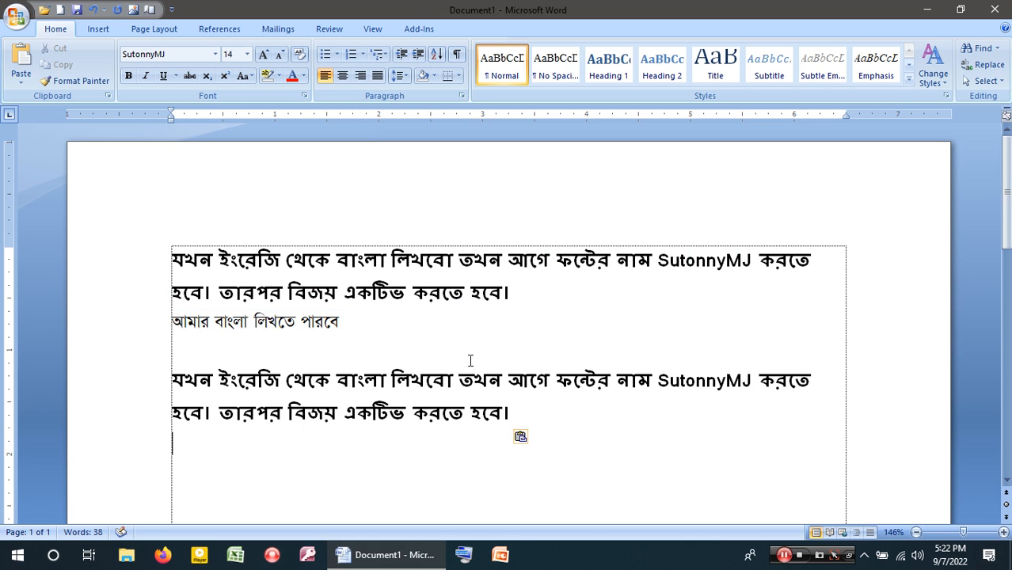
Reword the beginning of the copied paragraph to "যখন বাংলা থেকে iলিখবো", moving "বাংলা" forward and deleting "ইংরেজি".
drag(338, 381, 221, 389)
click(278, 404)
click(277, 405)
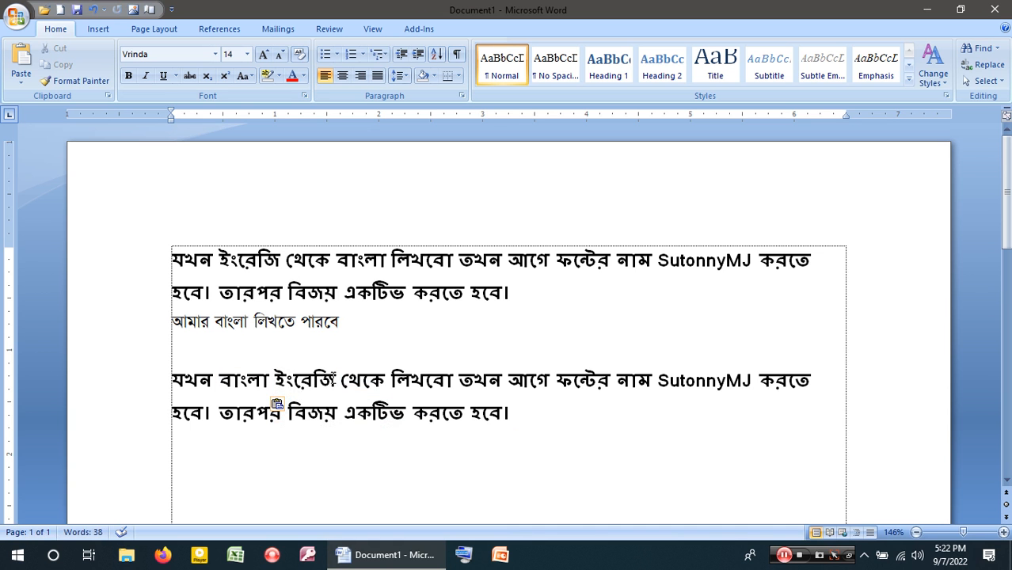
double_click(277, 392)
key(Delete)
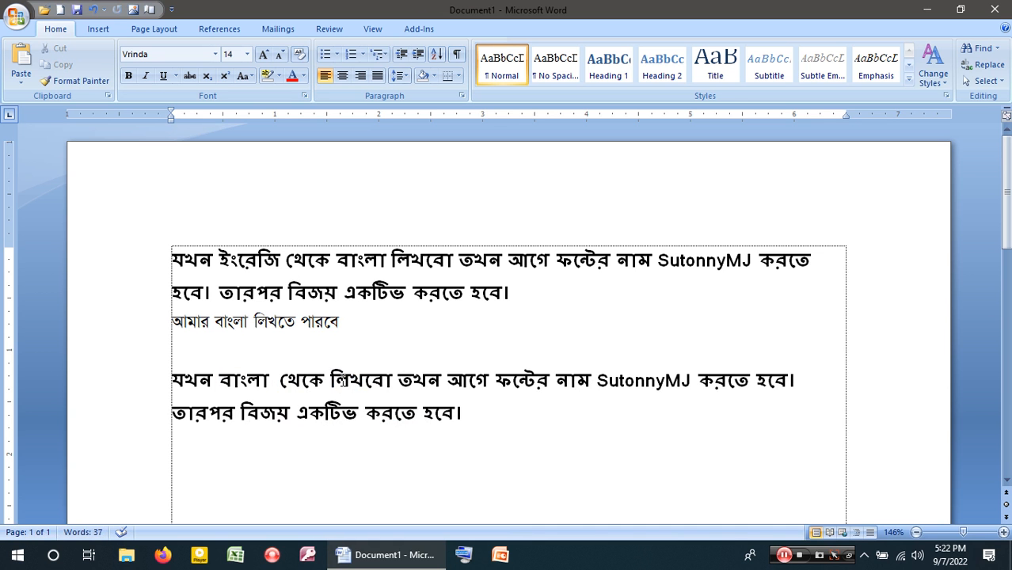
click(330, 380)
text(।)
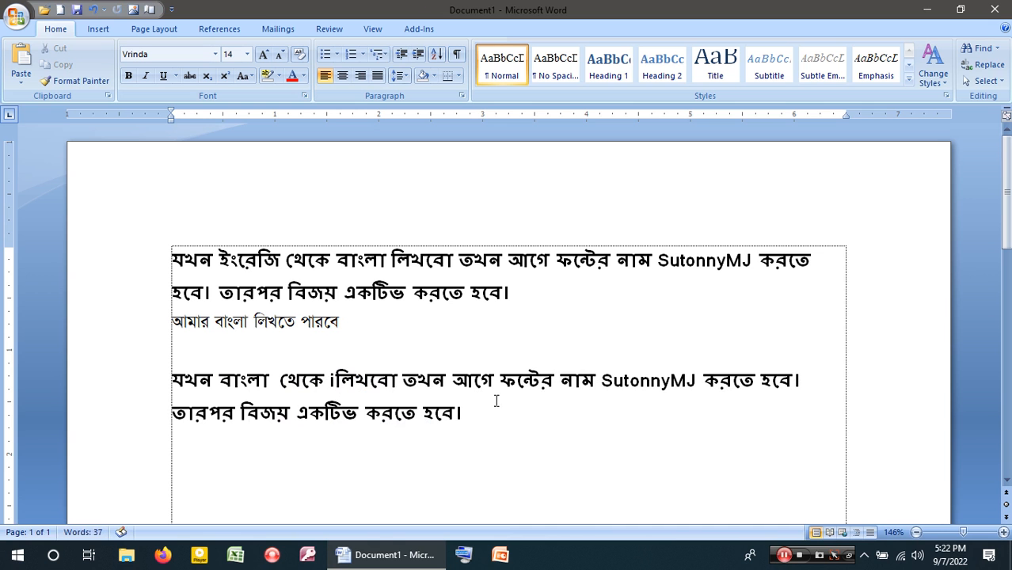
Break the copied paragraph before "ফন্টের" and move "বিজয় একটিভ করতে হবে।" to directly after "তখন আগে".
click(500, 382)
key(Return)
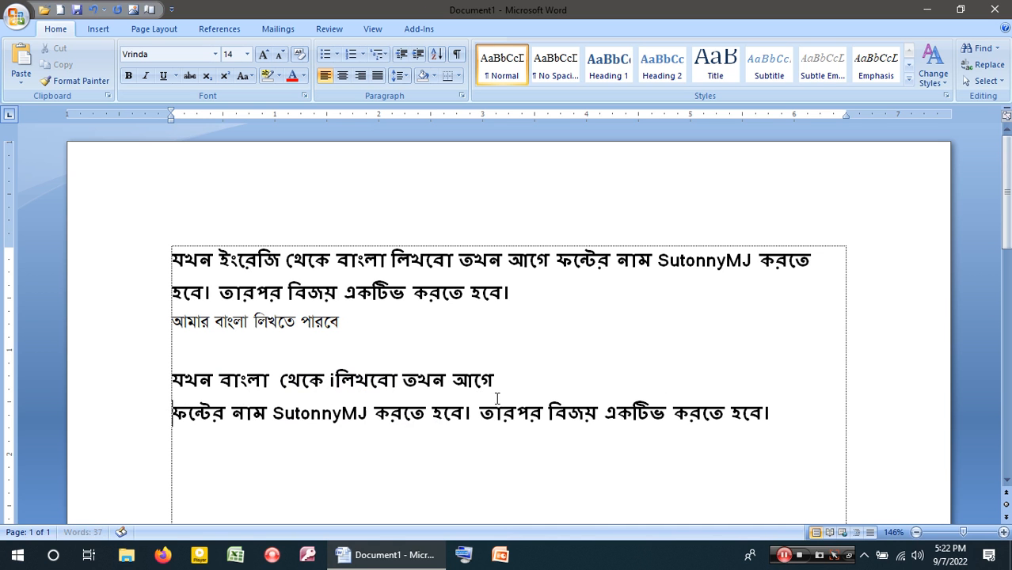
drag(545, 420, 786, 422)
key(ctrl+c)
key(Delete)
click(567, 393)
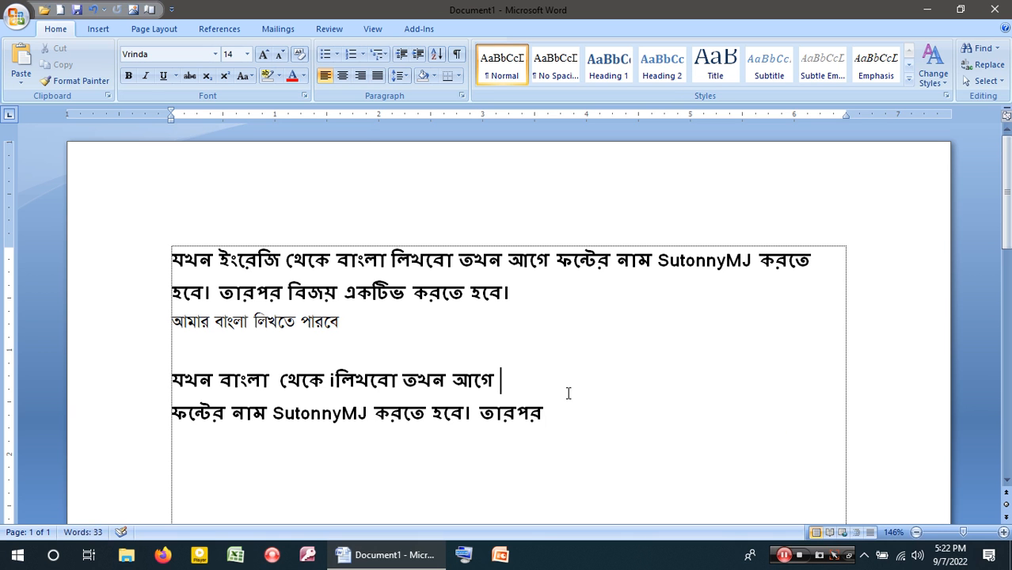
key(ctrl+v)
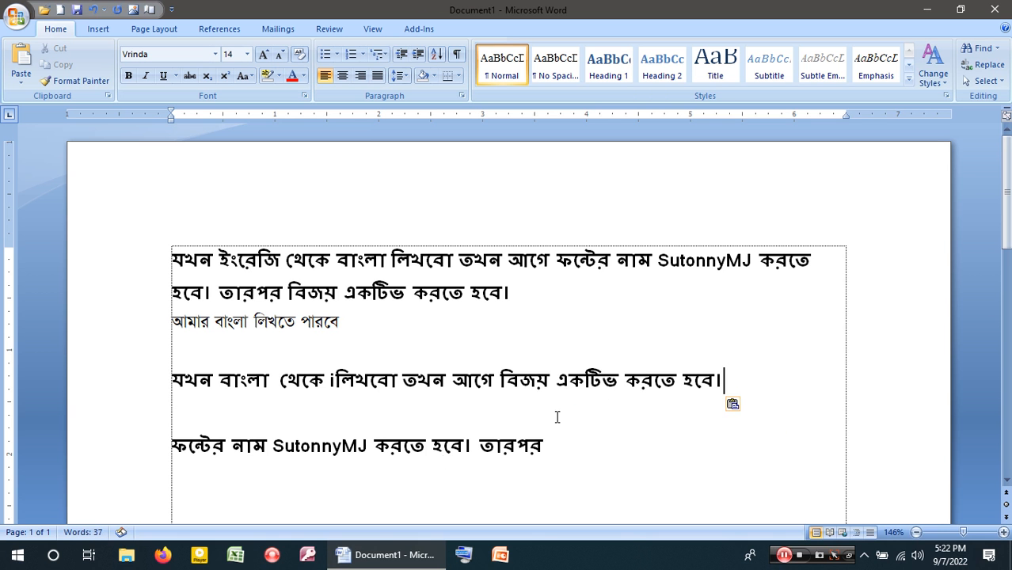
Move "তারপর" to the end of the copied paragraph's first line and remove the empty line below it.
drag(479, 446, 777, 386)
click(806, 371)
key(Delete)
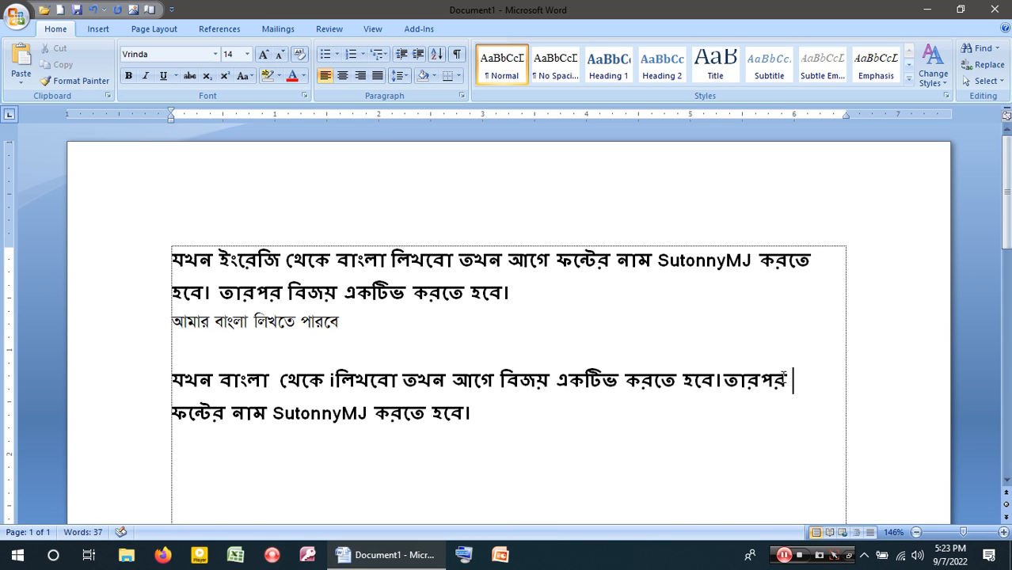
Set the font of the word "SutonnyMJ" in the copied paragraph to Times New Roman.
double_click(304, 418)
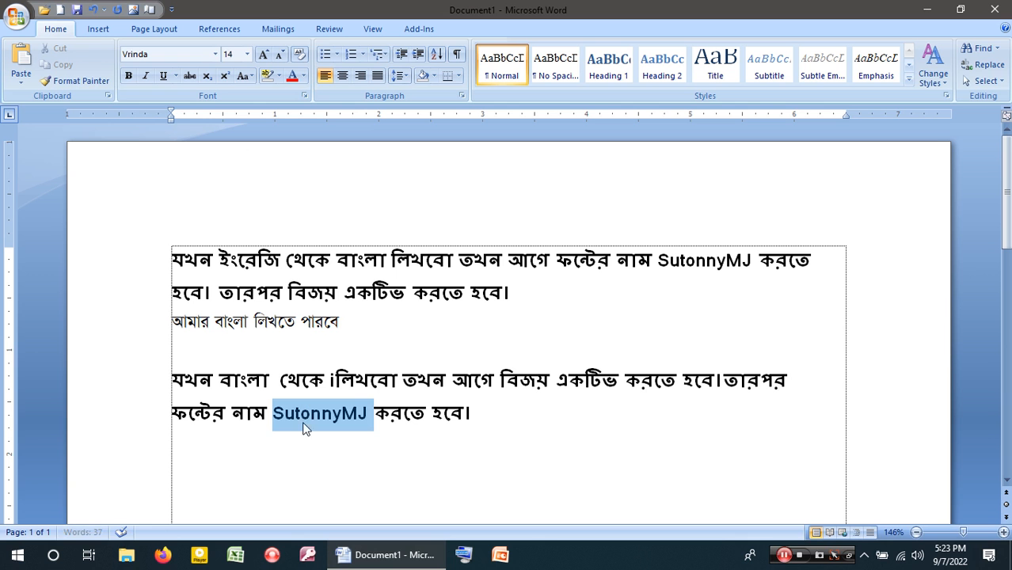
click(169, 55)
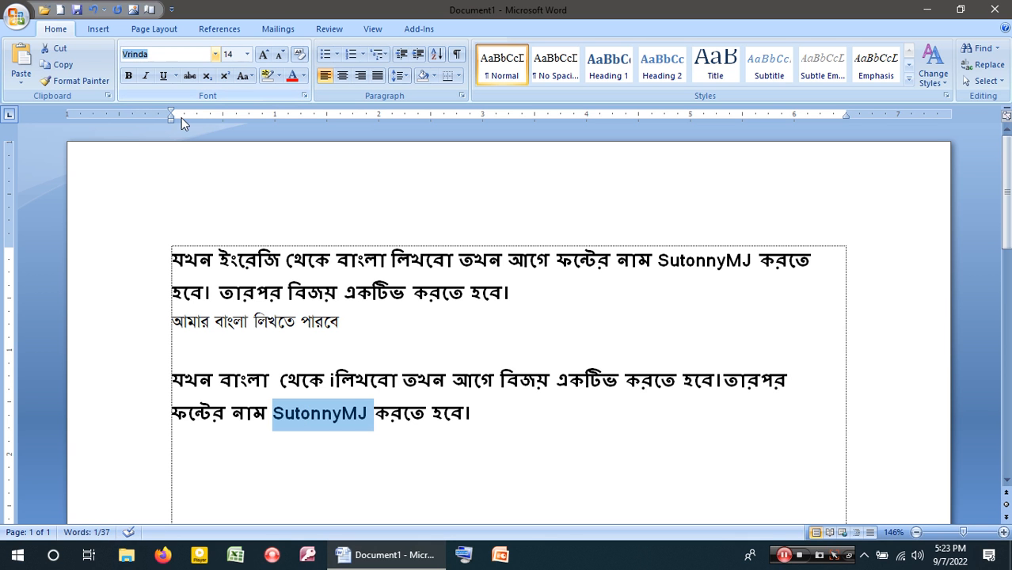
click(194, 173)
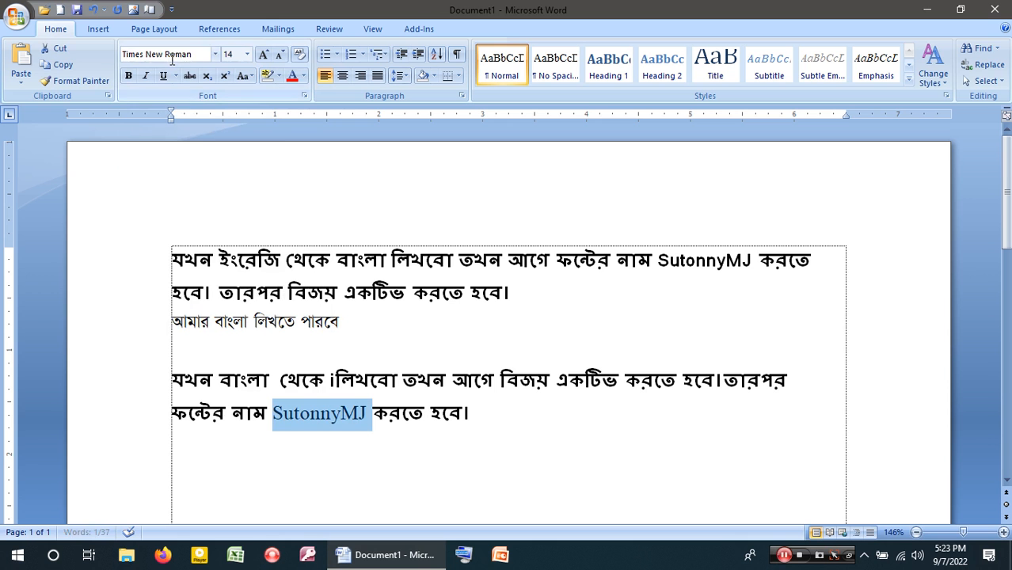
Replace the word "SutonnyMJ" in the copied paragraph with the font name "Times New Roman", followed by a space.
click(171, 56)
key(ctrl+c)
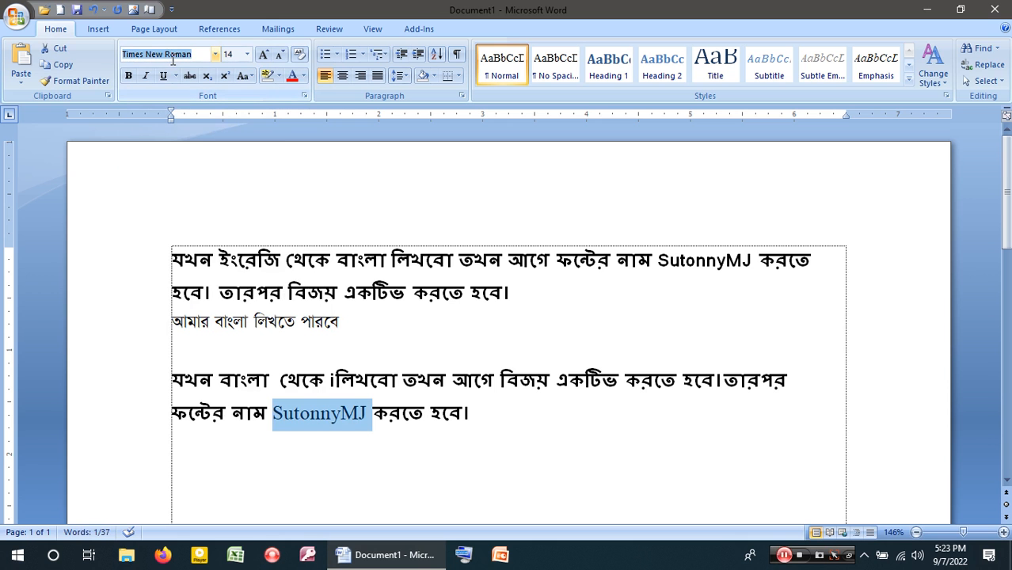
double_click(310, 410)
key(ctrl+v)
click(542, 416)
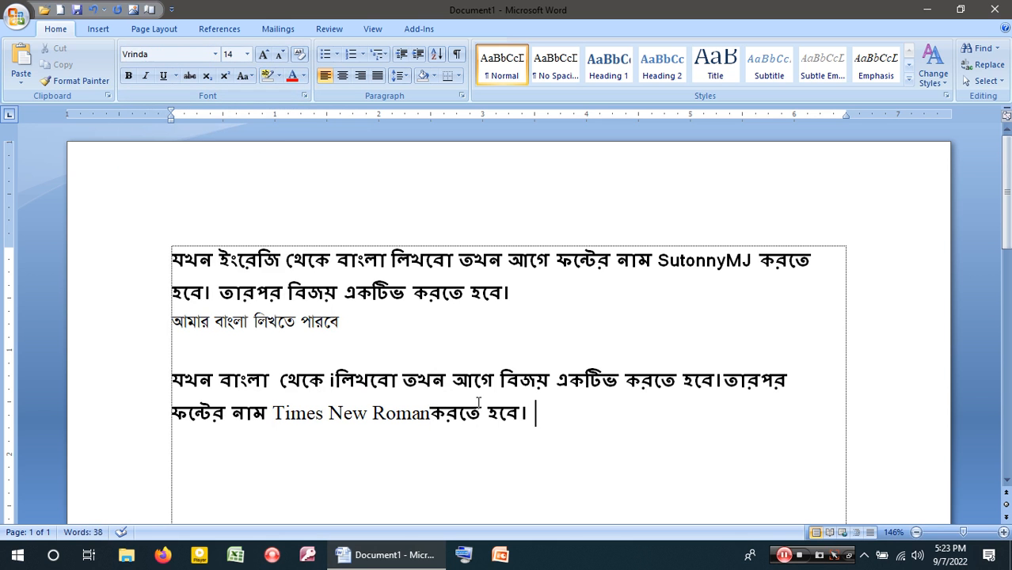
click(429, 413)
click(567, 412)
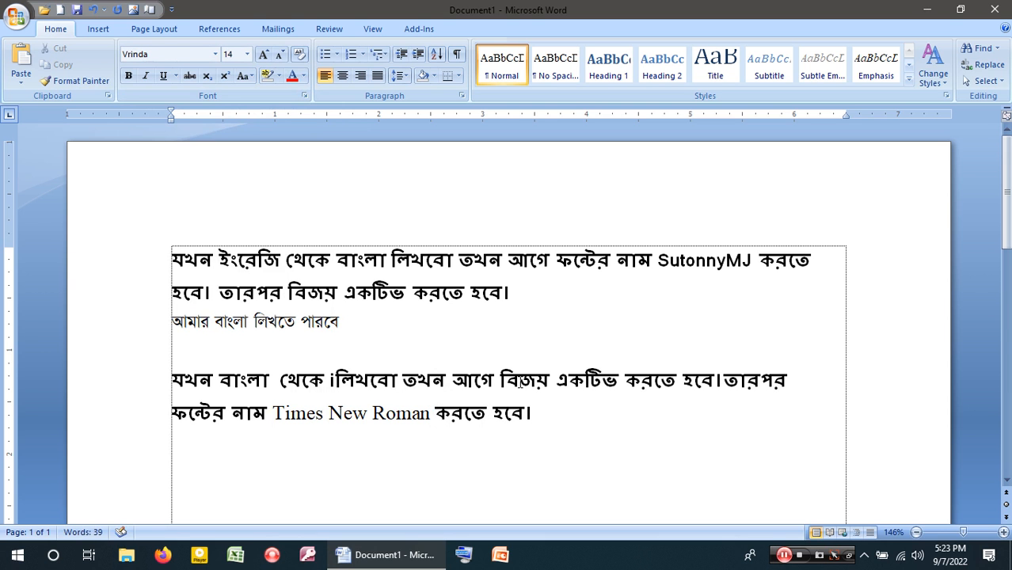
click(375, 338)
click(378, 317)
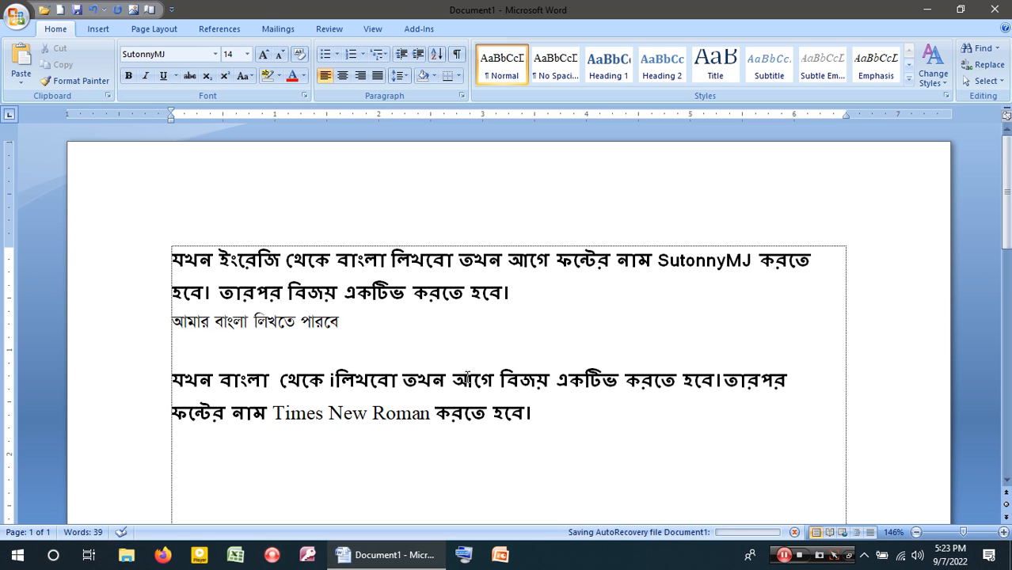
click(267, 263)
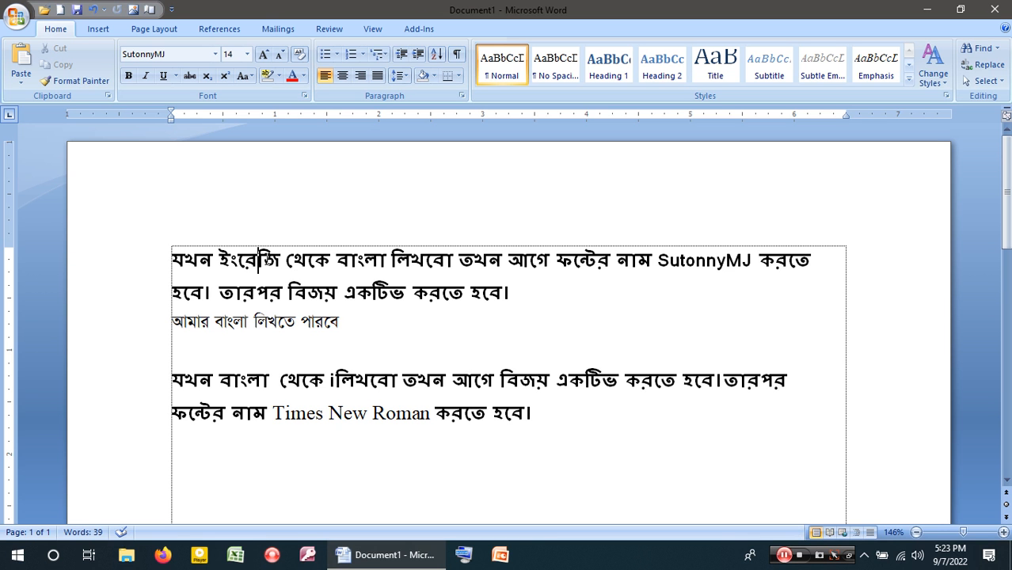
double_click(706, 261)
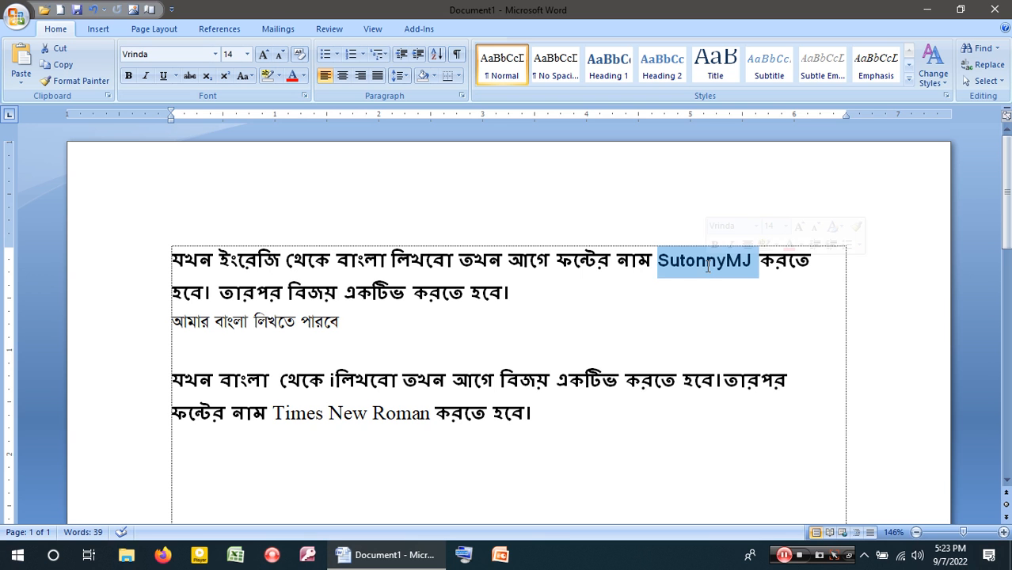
click(339, 321)
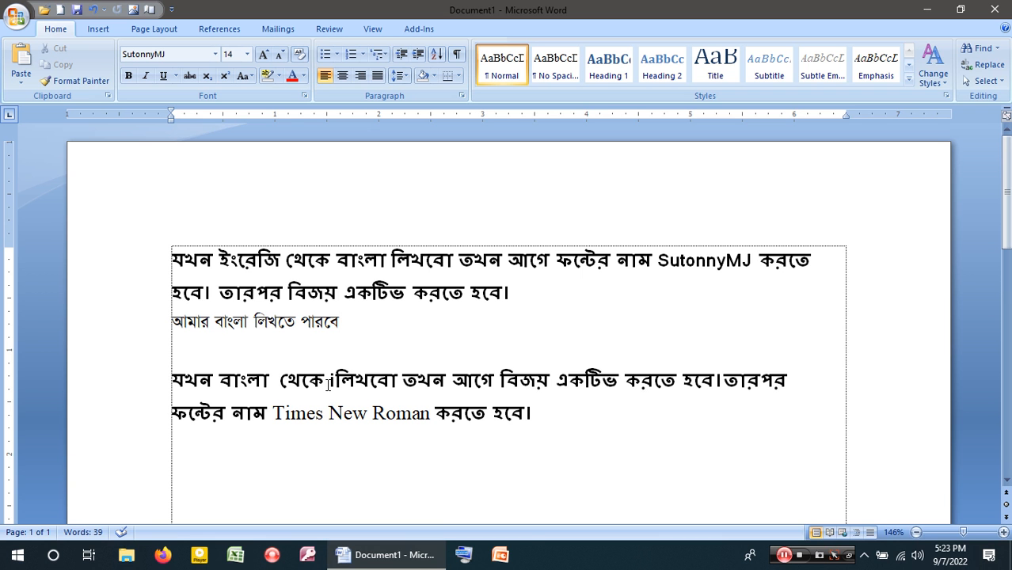
In the copied paragraph, delete the stray "i" before "লিখবো" and add a space between "হবে।" and "তারপর".
click(334, 383)
key(BackSpace)
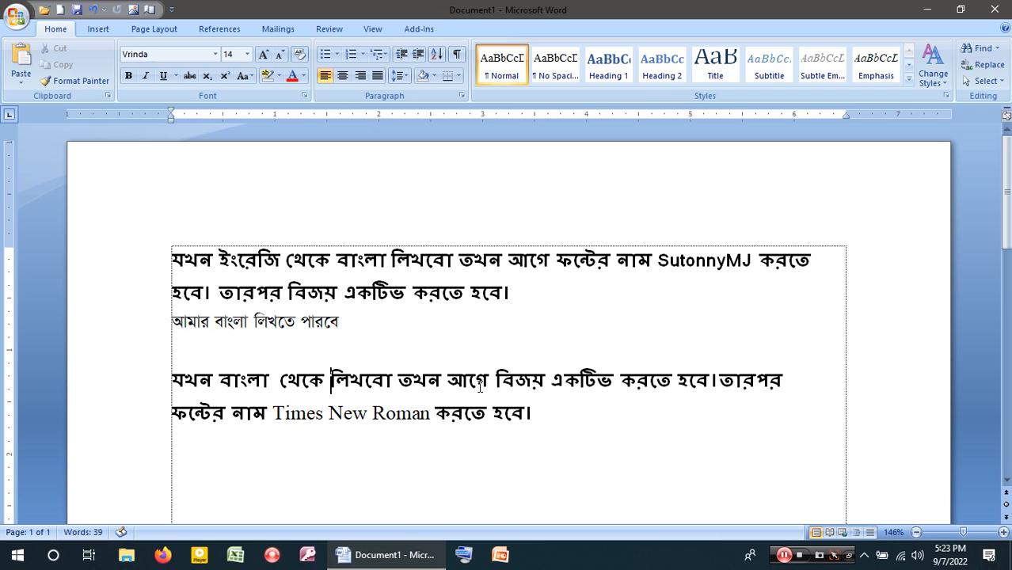
click(722, 383)
click(342, 416)
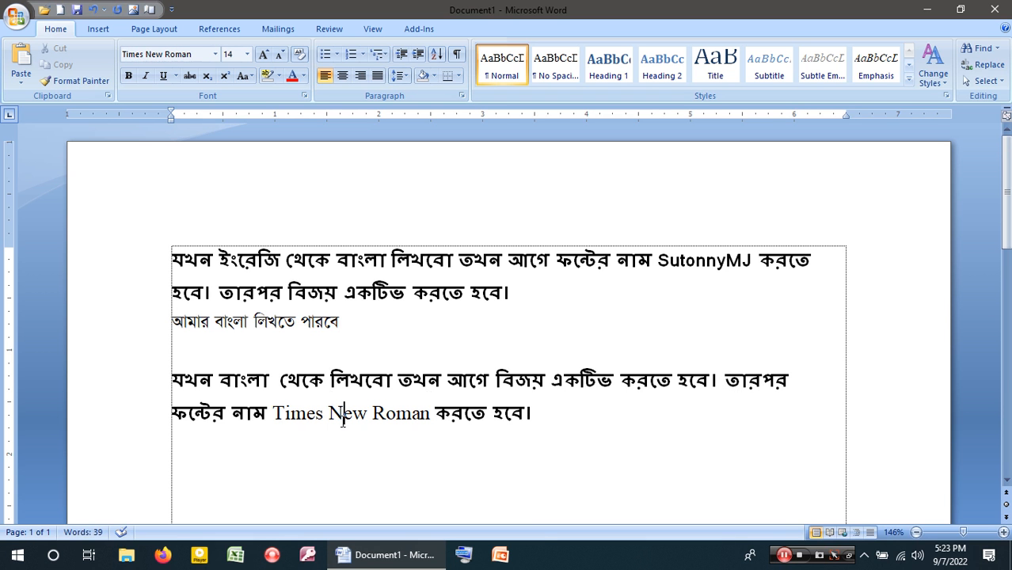
click(461, 323)
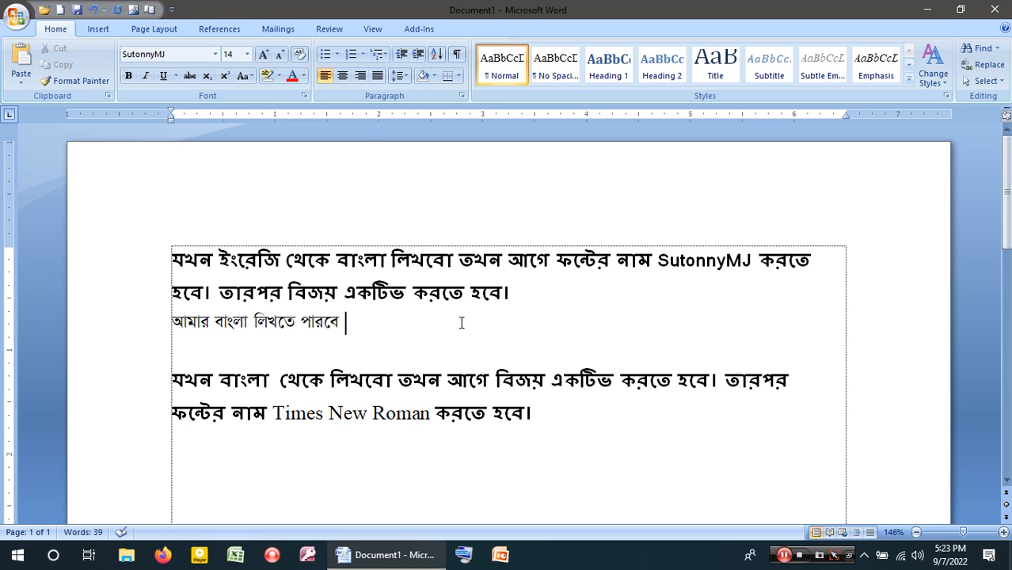
click(174, 54)
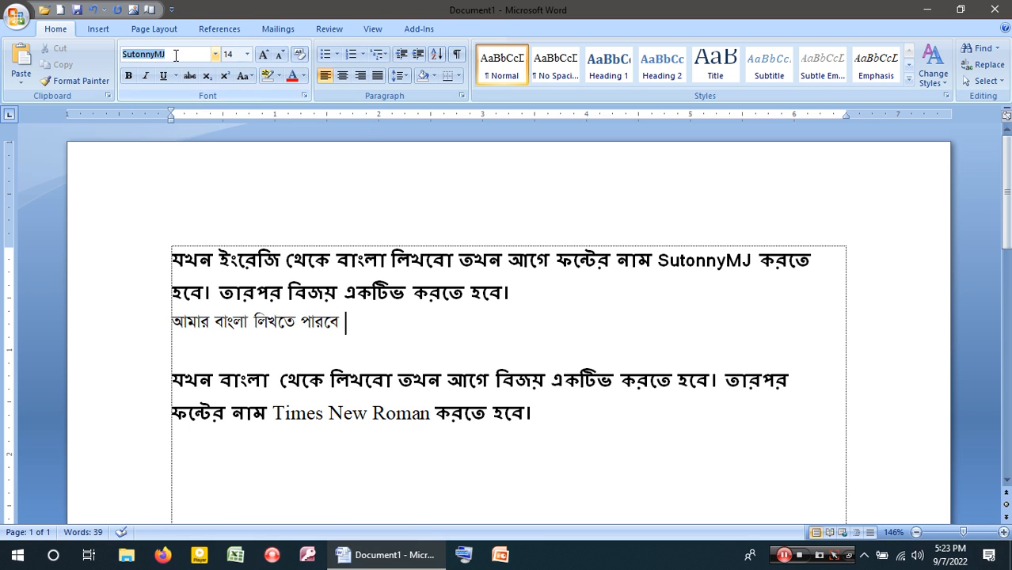
text(Ue)
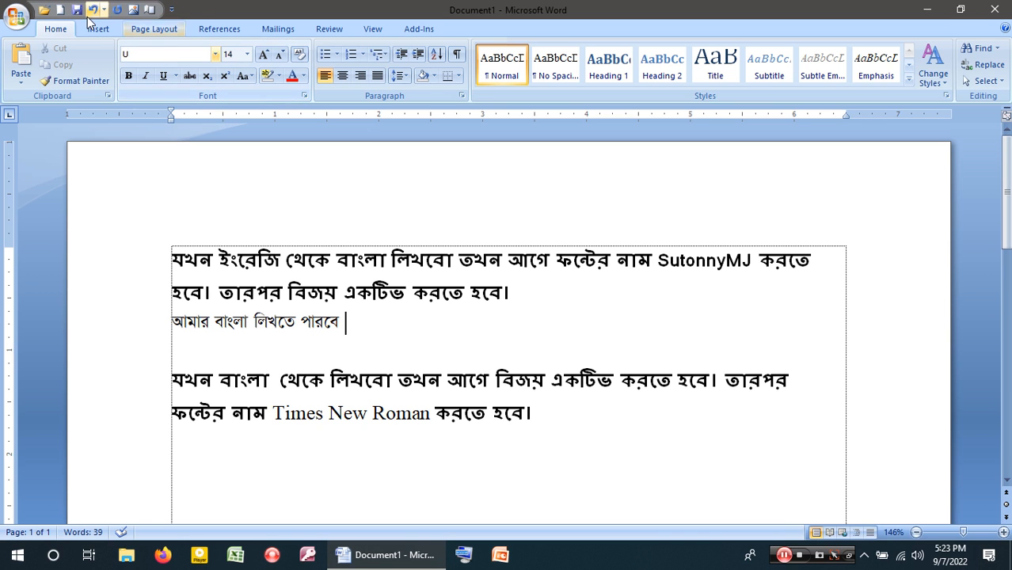
click(386, 315)
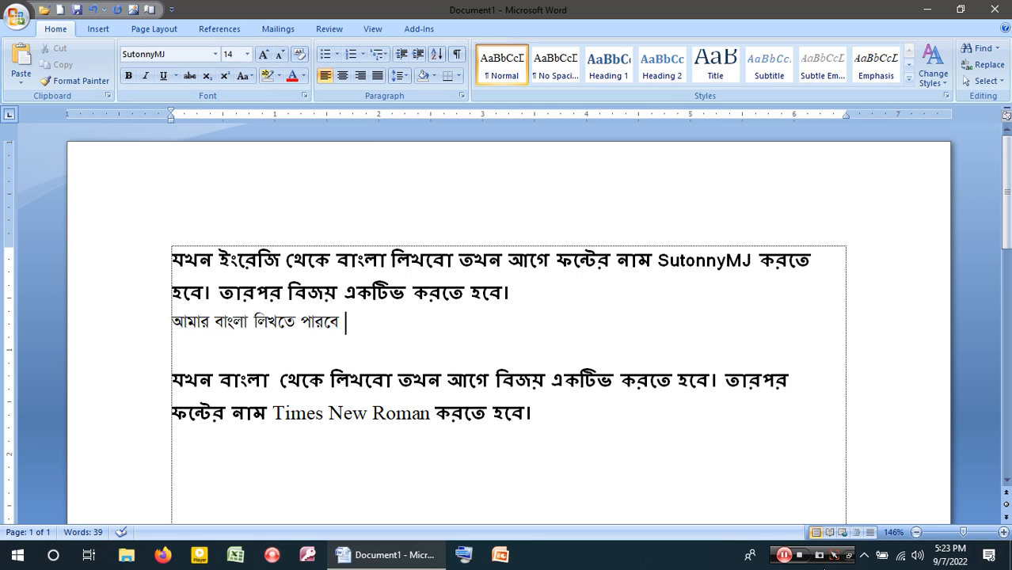
Set the font after the Bangla sample sentence to Times New Roman and add the English text "fjasfdhasdh".
click(864, 555)
click(850, 527)
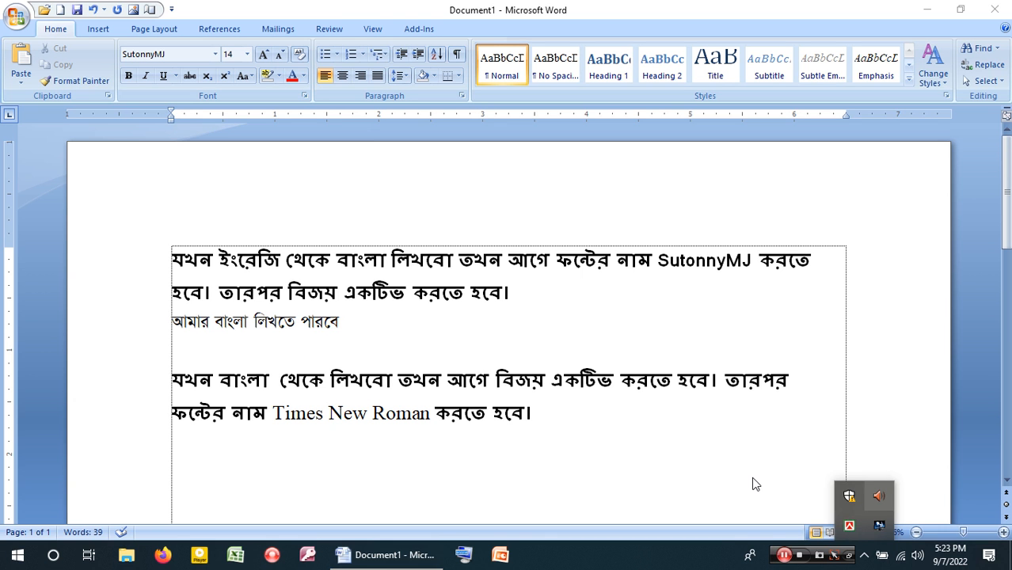
click(403, 333)
click(173, 55)
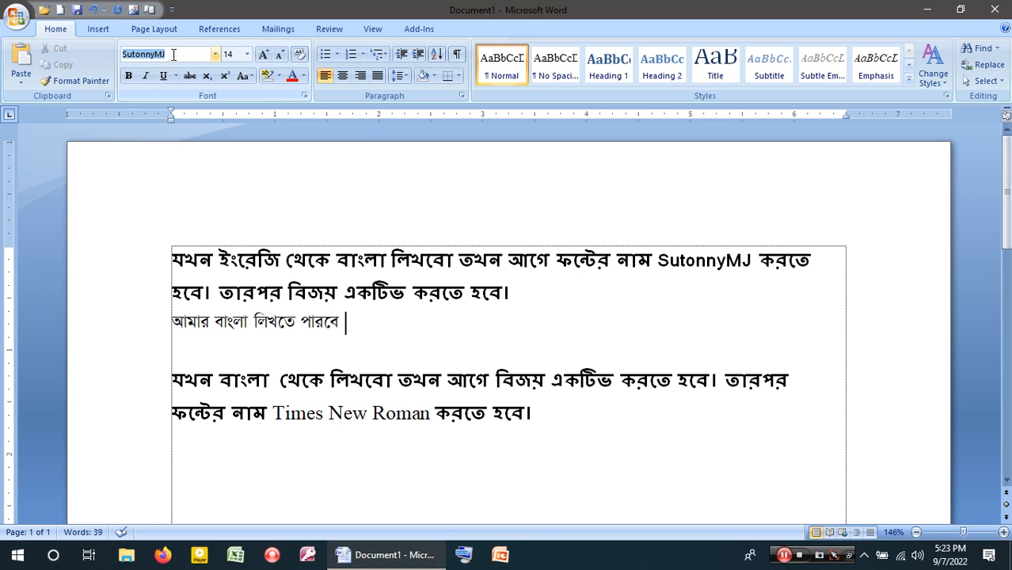
text(Times New Roman)
key(Return)
text(fjasfdhasdh)
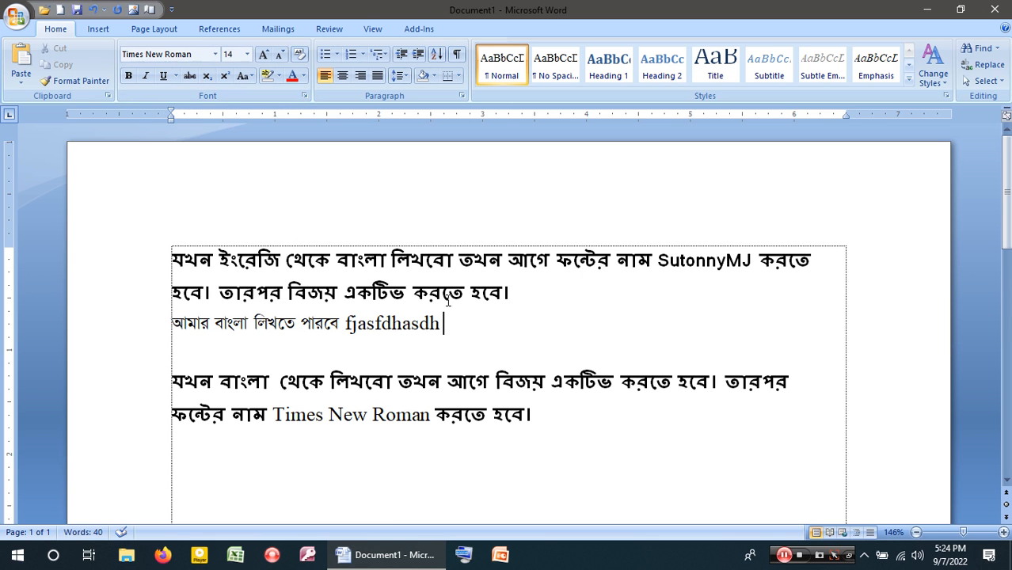
Set the font to SutonnyMJ and add the Bangla word "আমার" after "fjasfdhasdh".
click(188, 53)
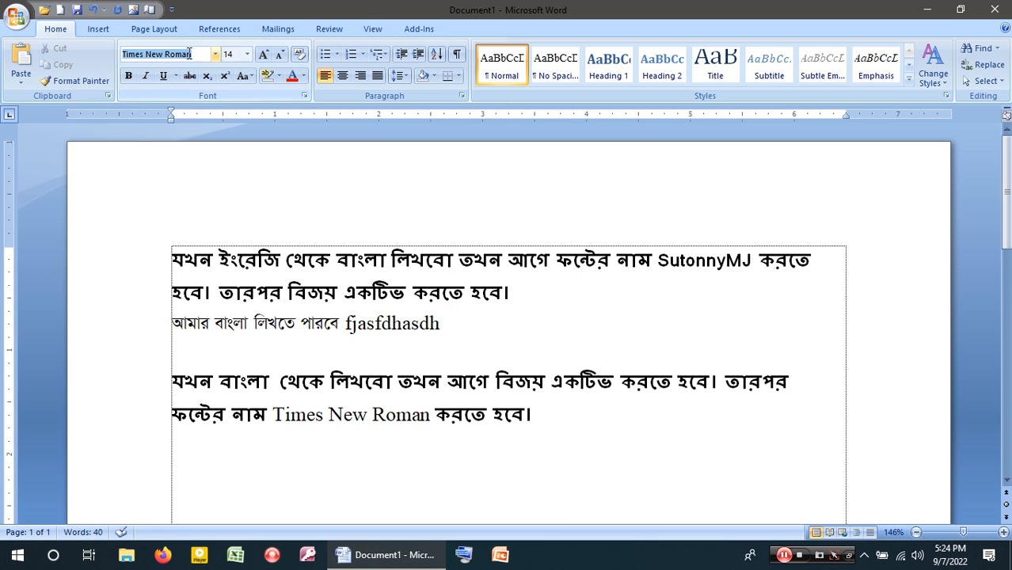
text(SutonnyMJ)
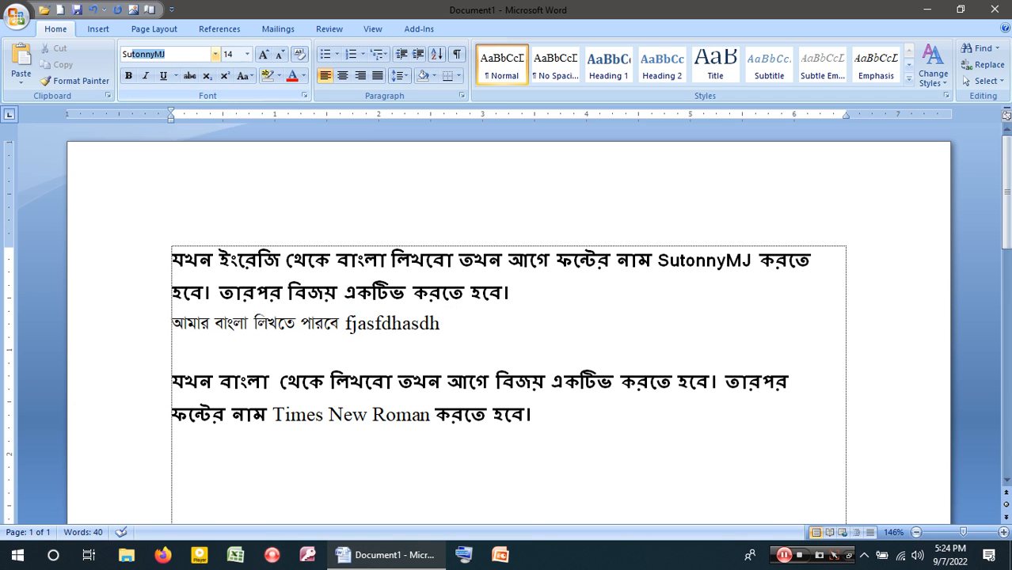
key(Return)
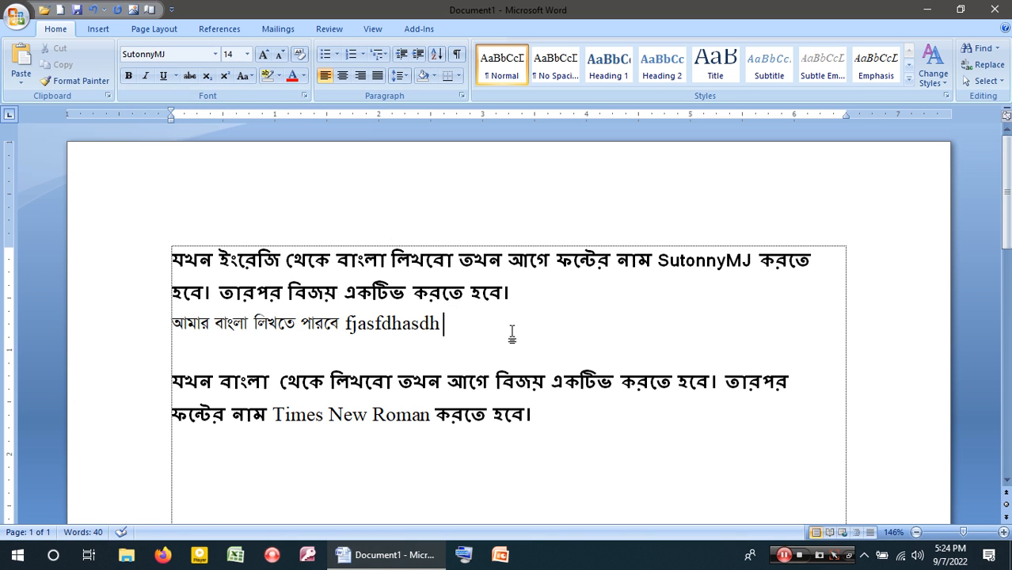
text(আমার)
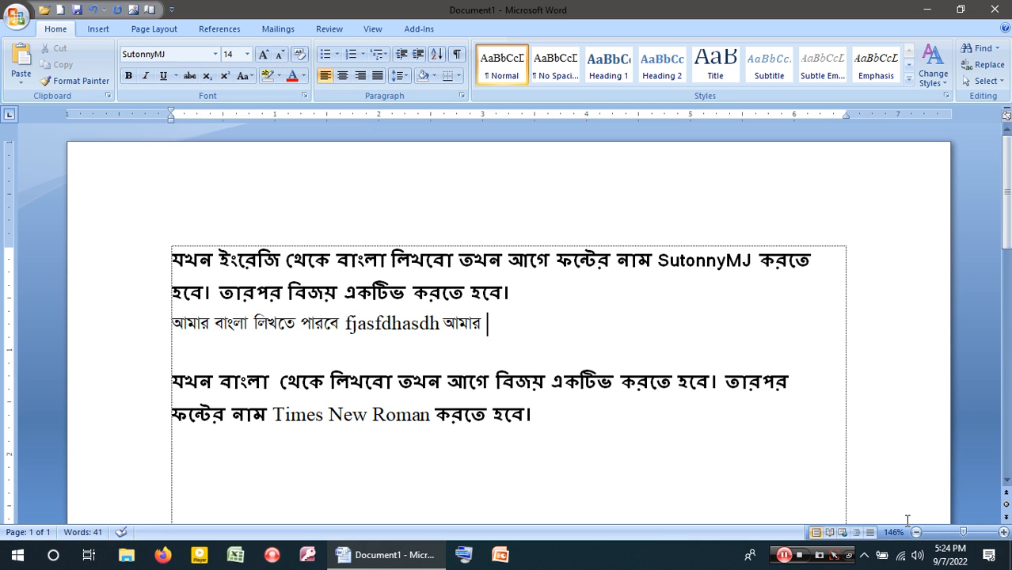
Set the font to Times New Roman and add "AmaIT" at the end of the sample line.
click(176, 56)
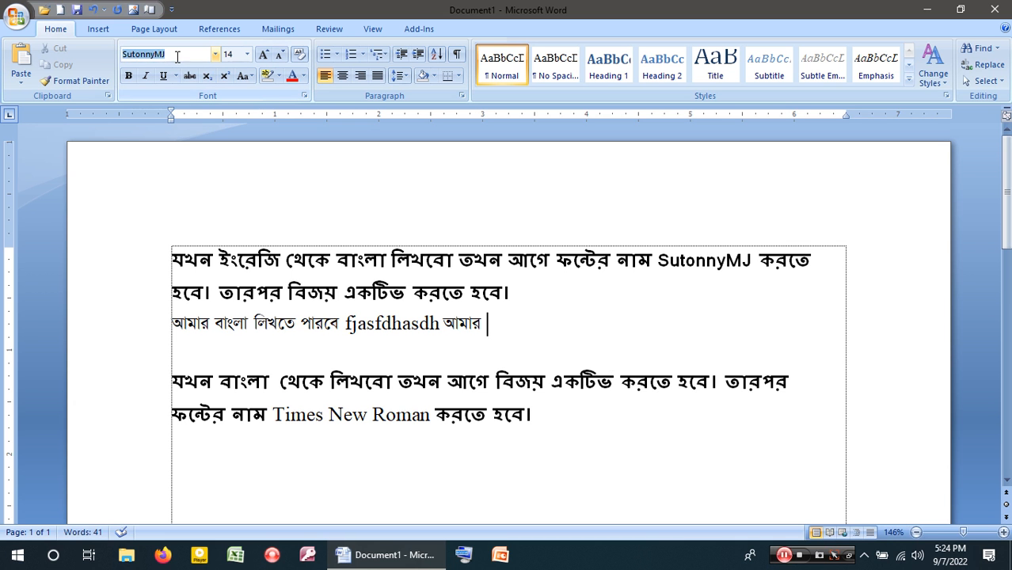
text(ThTh)
click(215, 53)
click(194, 174)
text(AmaIT)
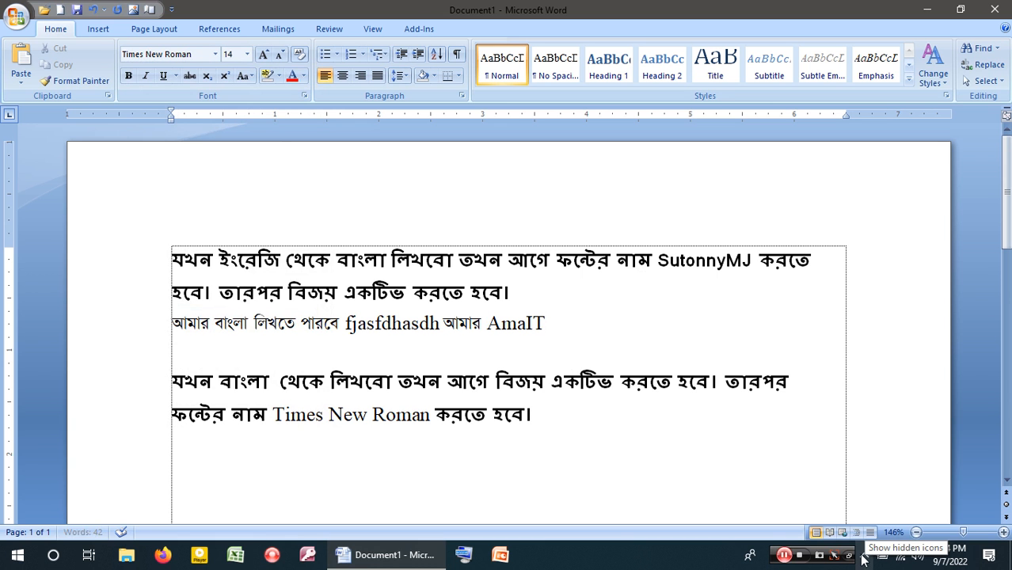
Insert an empty line between the first bold paragraph and the sample line.
click(146, 328)
click(242, 324)
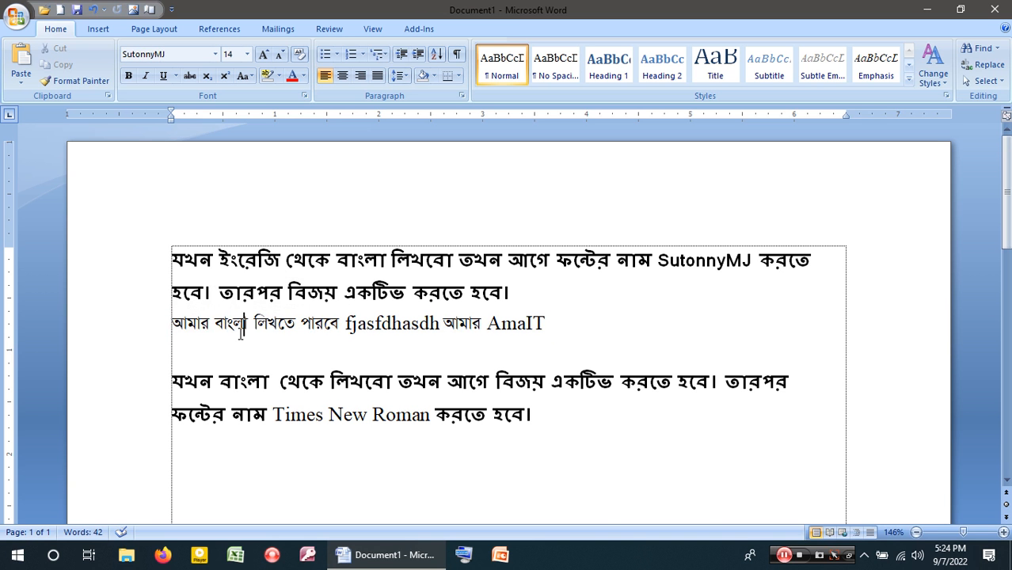
click(529, 294)
key(Return)
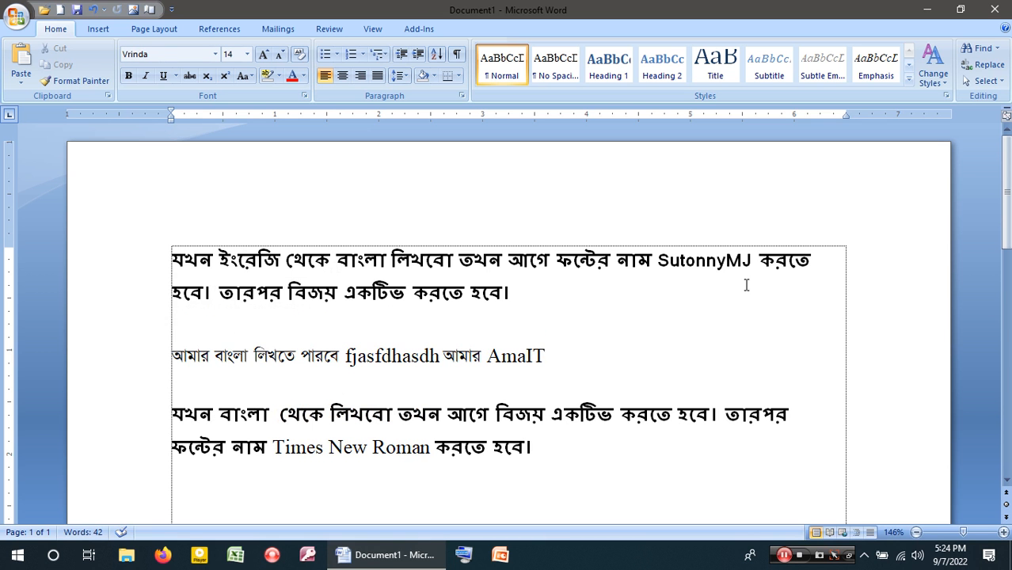
double_click(703, 266)
click(695, 282)
drag(610, 443, 143, 233)
click(254, 293)
Start a new line below the second bold paragraph and write "This is a book." in Times New Roman with English typing active.
click(568, 458)
key(Return)
scroll(515, 396, down, 2)
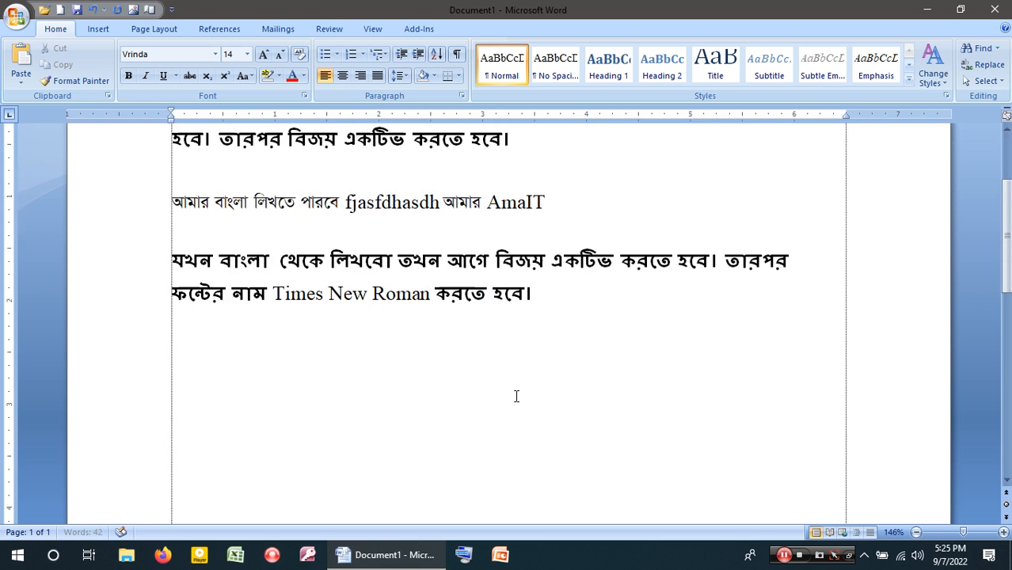
key(ctrl+alt+v)
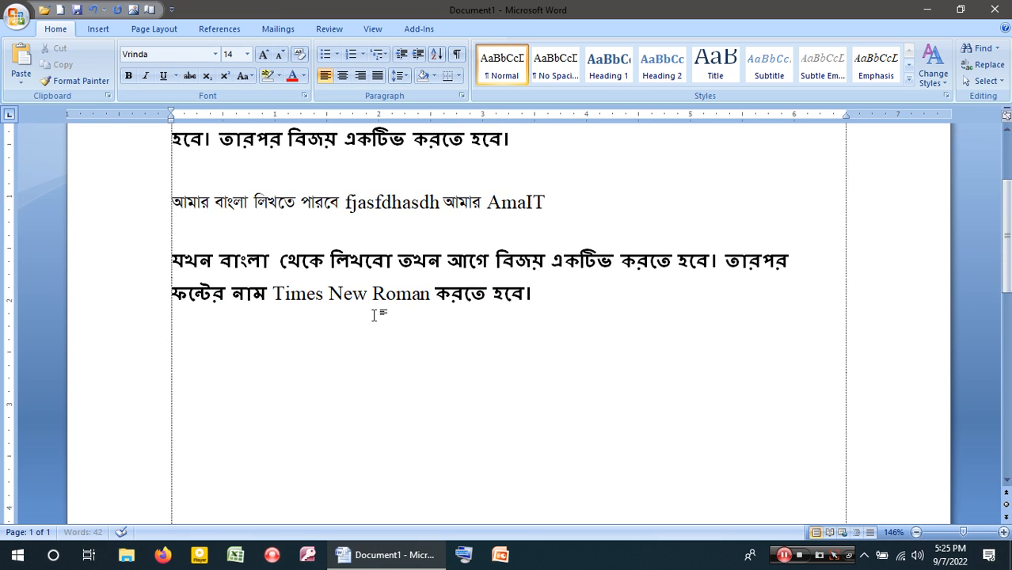
text(This ia)
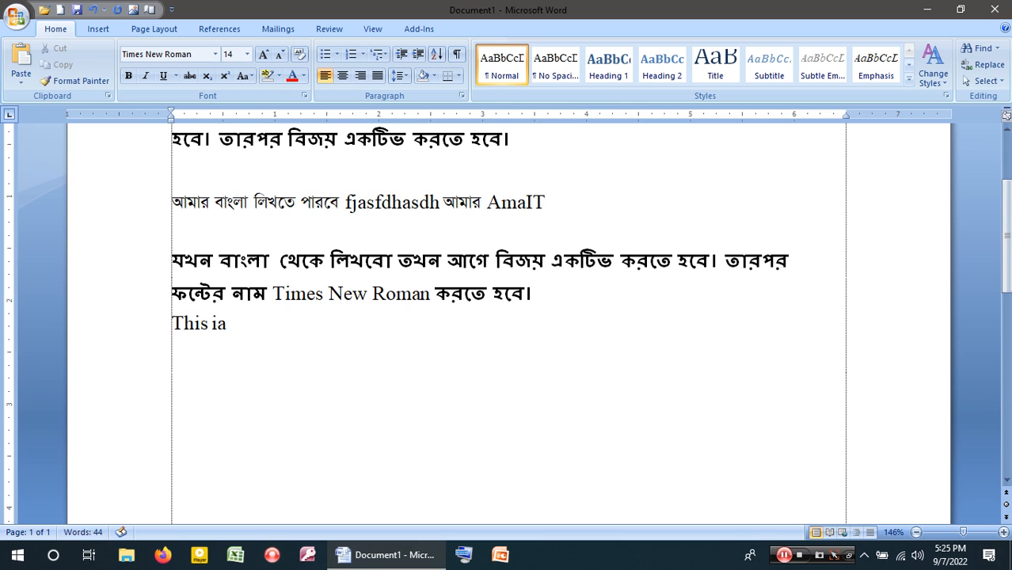
key(BackSpace)
text(s a book.)
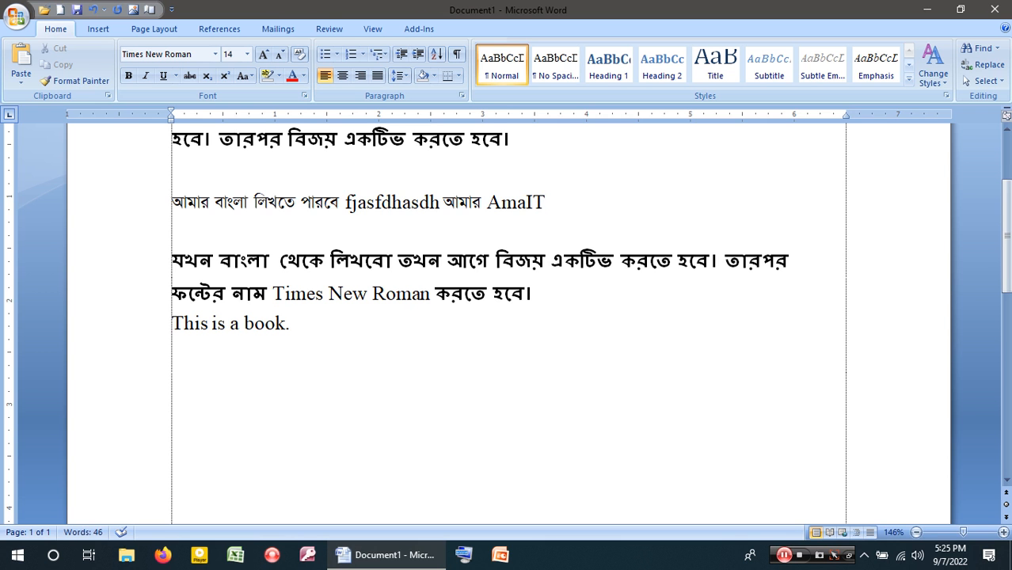
Continue the practice line with the Bangla sentence "এটি একটি বই।" in the SutonnyMJ font.
click(374, 315)
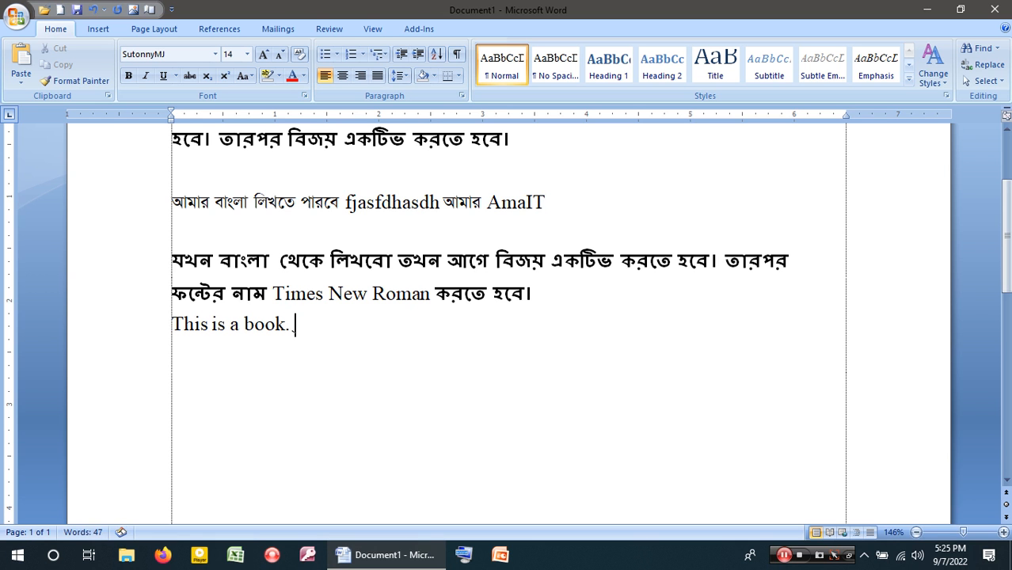
text(এটি ক)
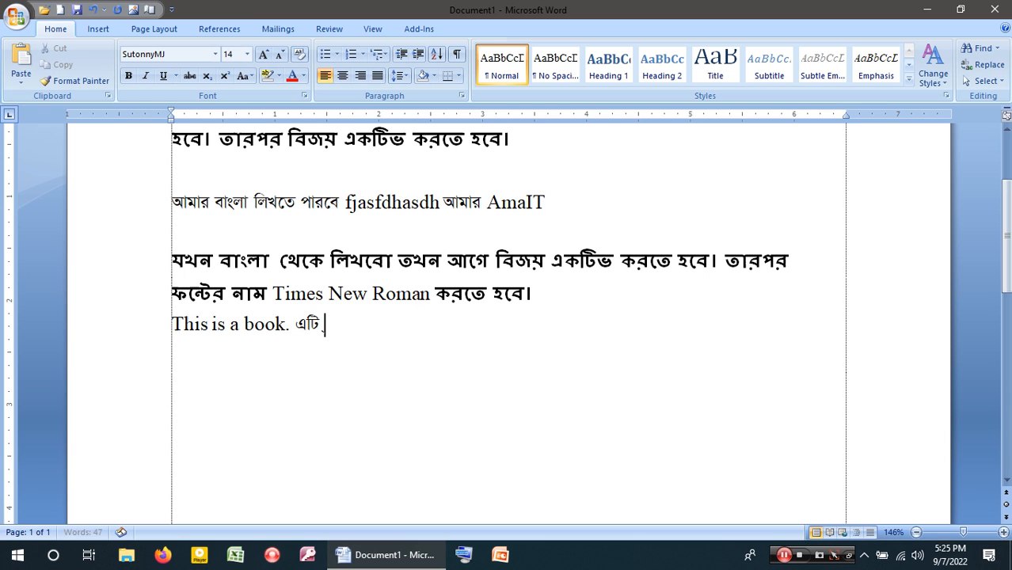
key(BackSpace)
text(্)
text(টি বই ।)
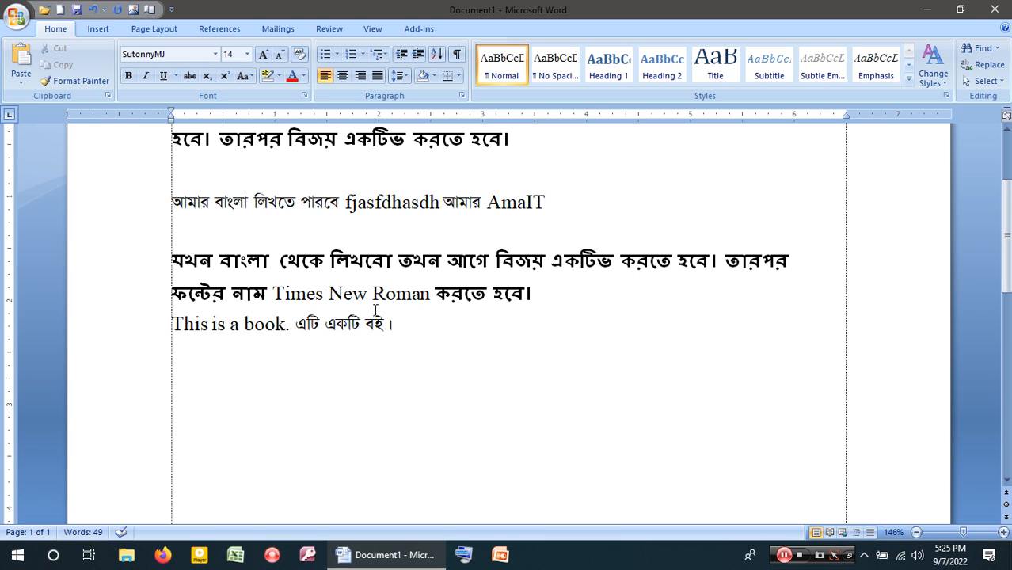
Delete the practice text "This is a book. এটি একটি বই।" below the second bold paragraph.
click(142, 336)
click(383, 334)
click(138, 325)
key(Delete)
scroll(430, 327, up, 1)
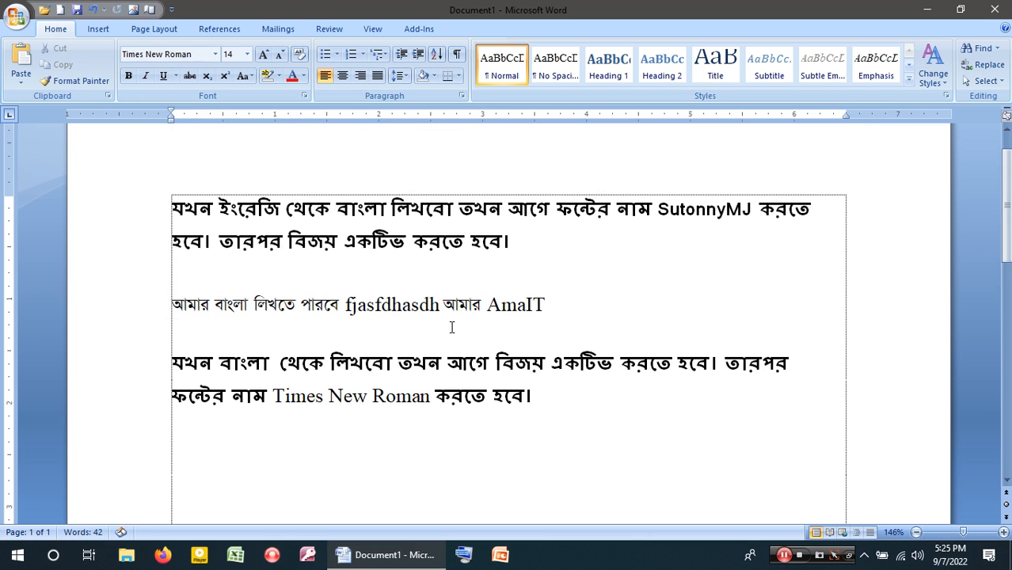
click(548, 394)
drag(548, 393, 176, 198)
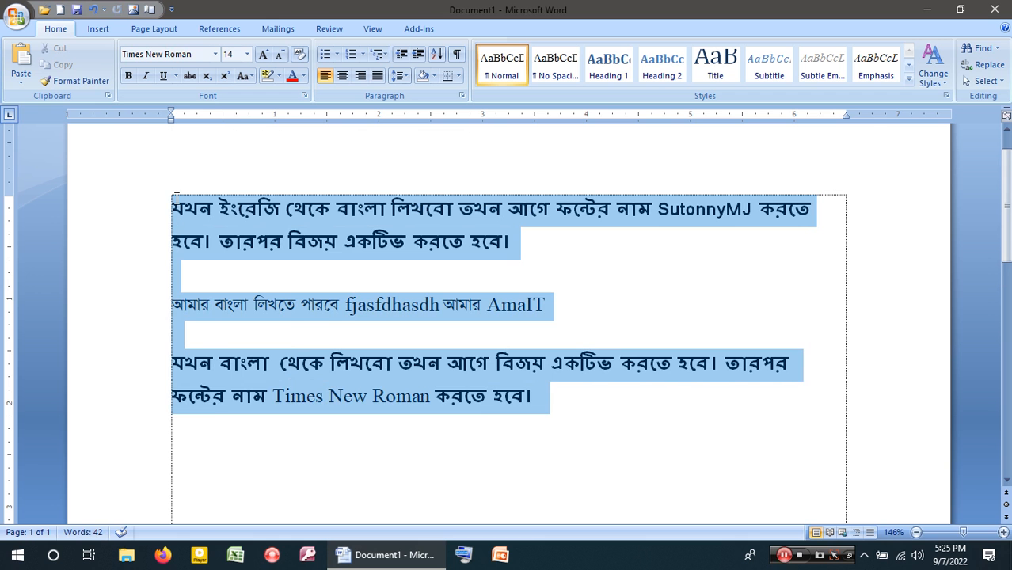
click(335, 241)
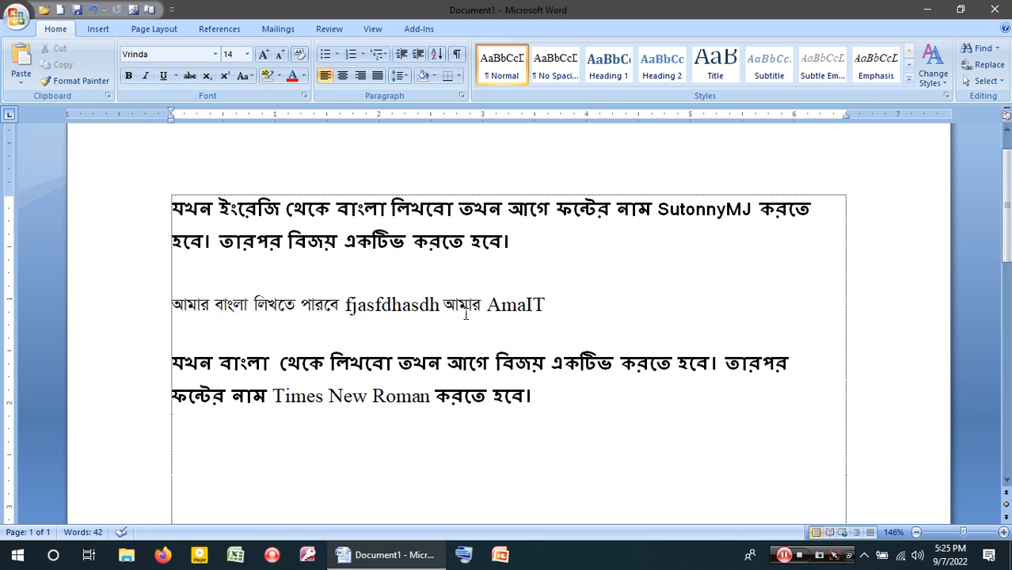
click(402, 319)
click(586, 306)
Remove the words "fjasfdhasdh" and "পারবে" from the sample line between the two bold paragraphs.
double_click(375, 311)
key(BackSpace)
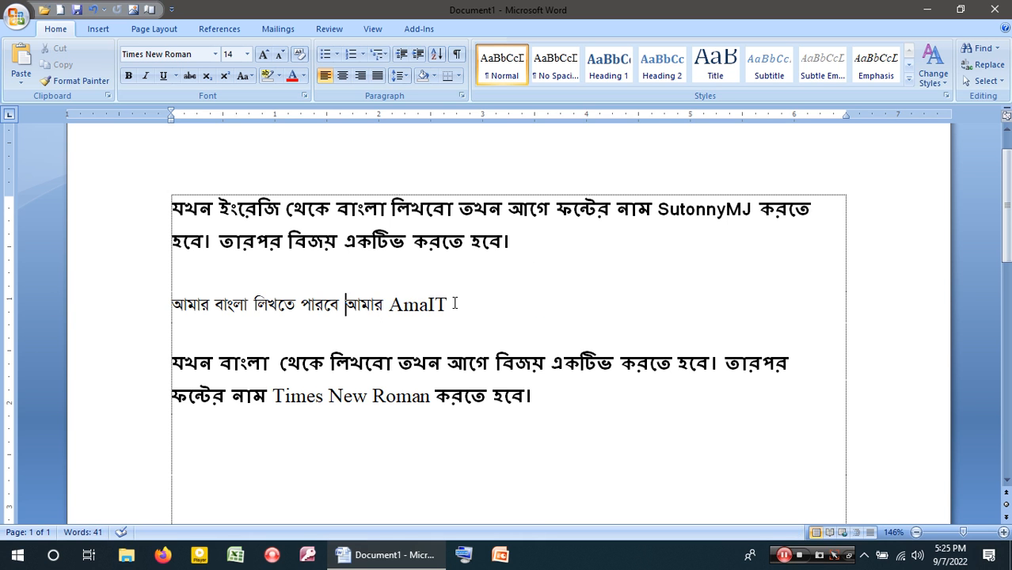
drag(449, 307, 383, 307)
click(417, 312)
double_click(335, 306)
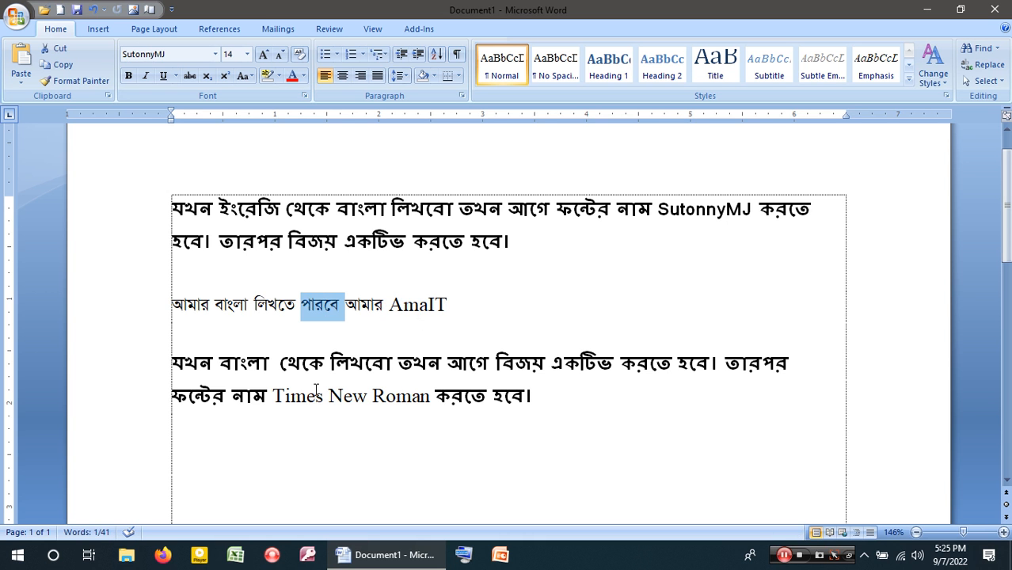
text(gfd)
key(BackSpace)
key(BackSpace)
key(BackSpace)
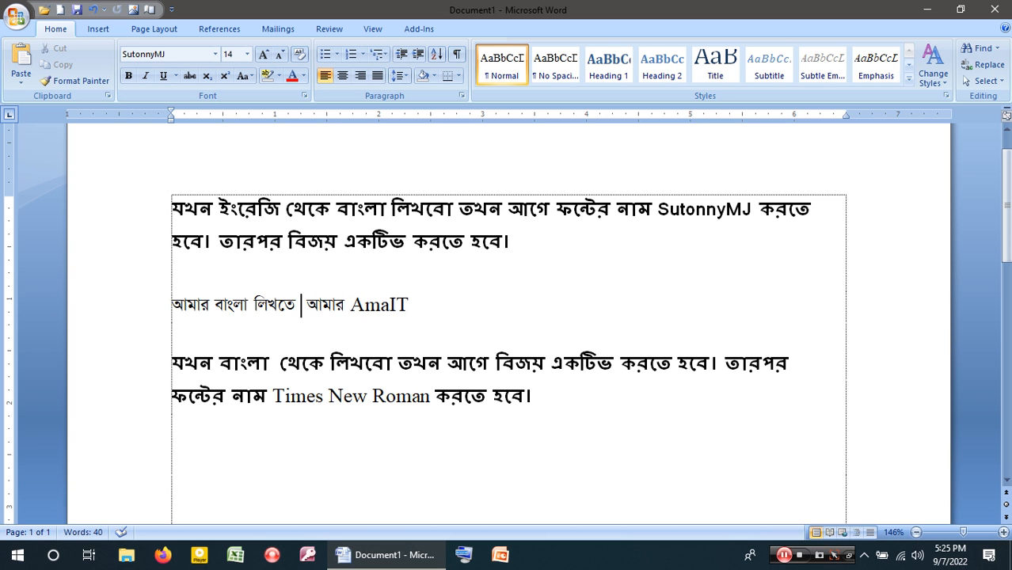
Replace the whole sample line between the bold paragraphs with "আমি বাংলা লিখতে পারি।" in SutonnyMJ.
click(156, 311)
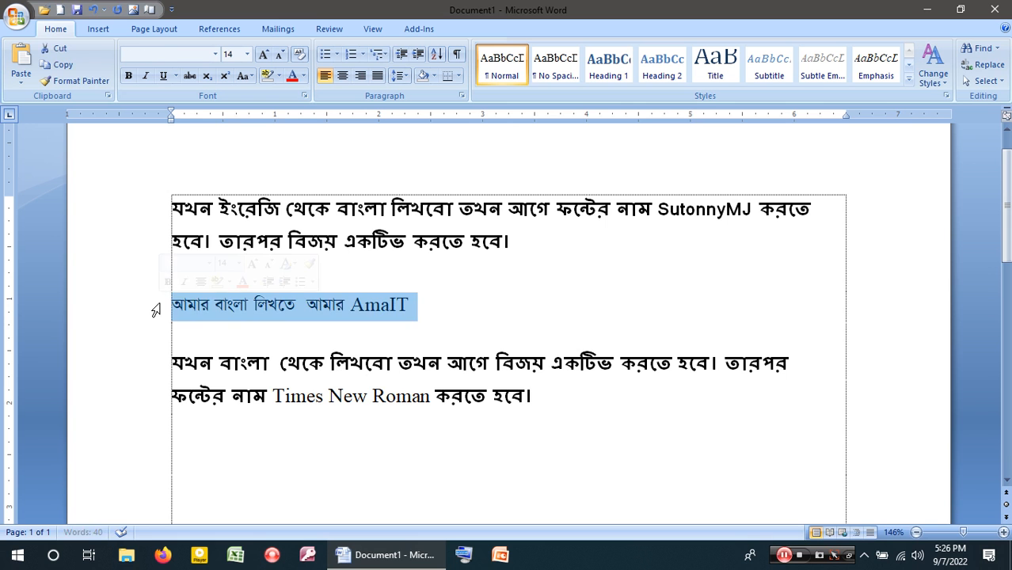
text(আমি বাং)
text(লা লি)
text(খতে )
text(পারি)
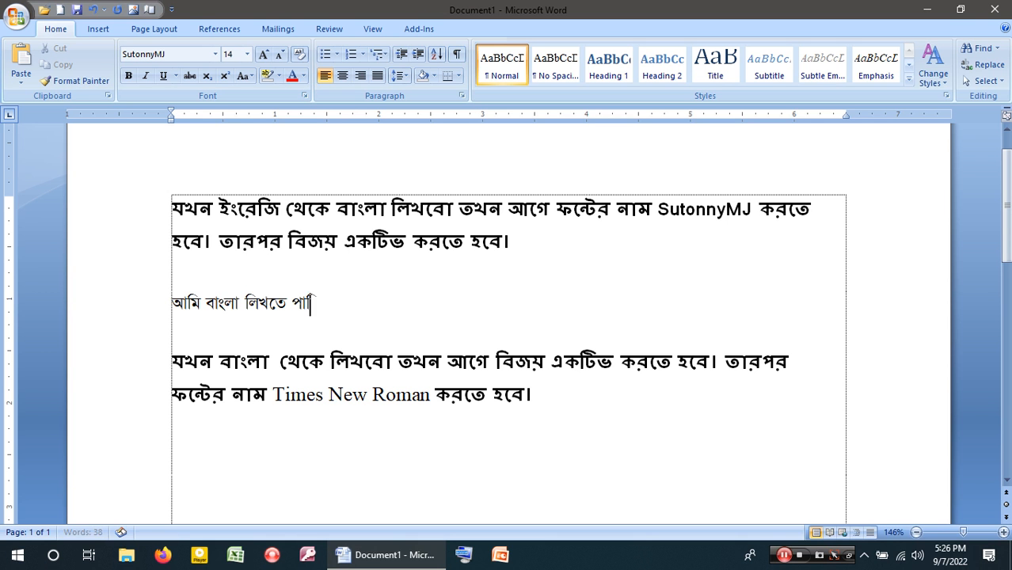
text(।)
Continue the sample line with "My Name is" and a dotted blank in Times New Roman, followed by "আমি বই পড়তে ভালবাসি।" in SutonnyMJ.
key(ctrl+space)
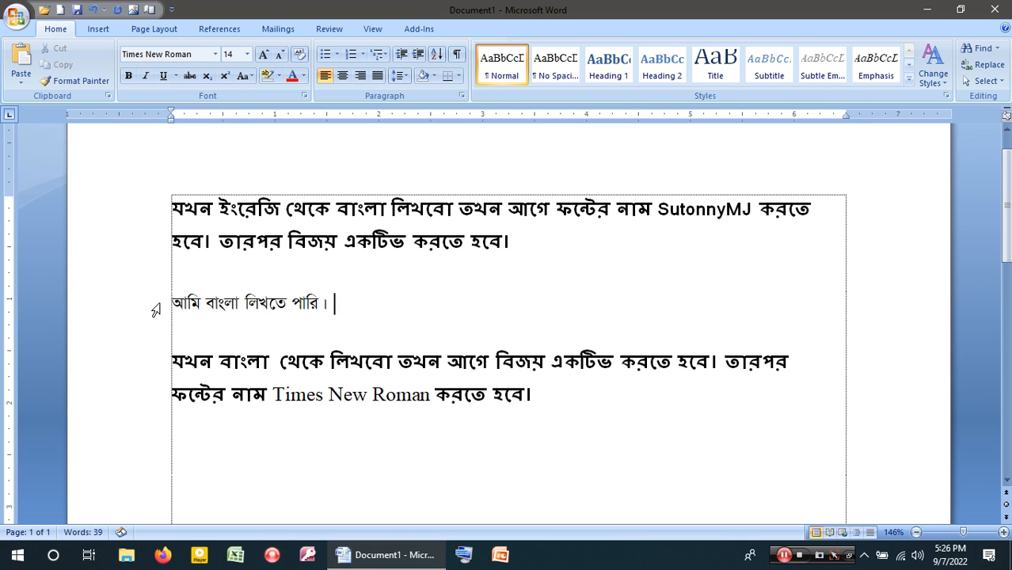
text(My Na)
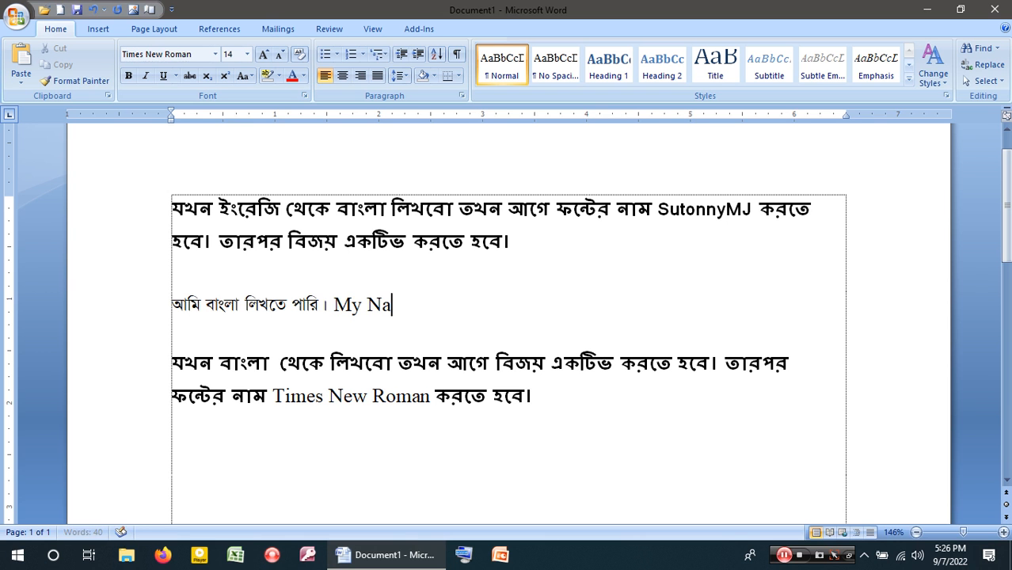
text(me is )
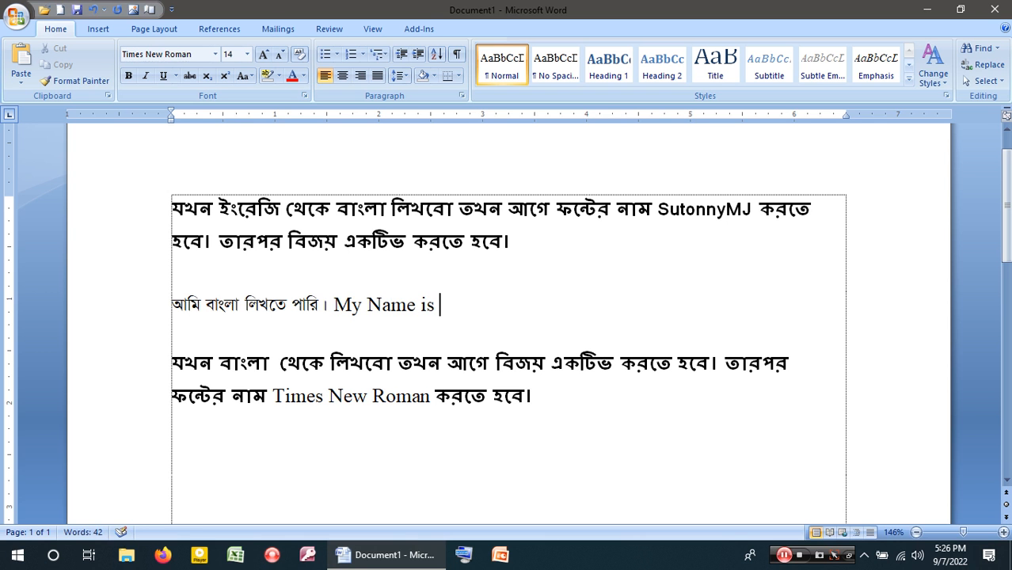
text(...........)
key(ctrl+alt+b)
text(আমি বই পড়তে ভালবাসি।)
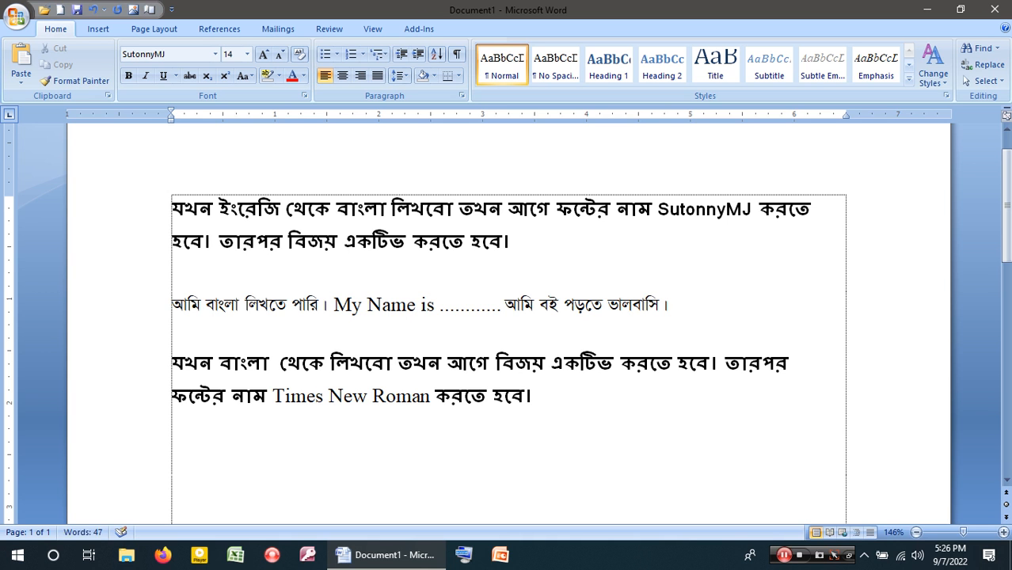
Switch back to Times New Roman and add "My Computer Course Name" after the second Bangla sentence.
key(Down)
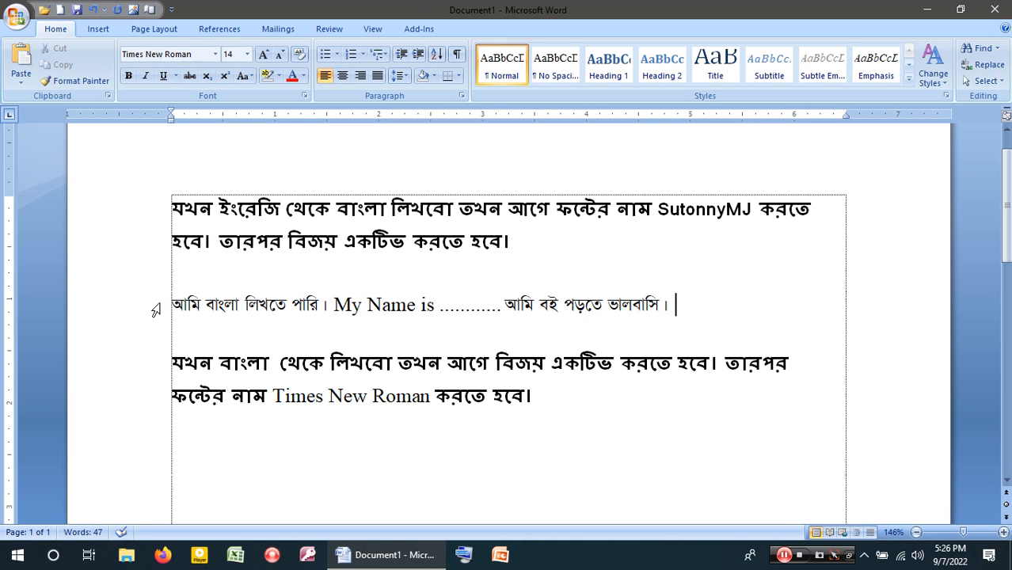
text(MY)
key(BackSpace)
key(BackSpace)
text(m)
key(BackSpace)
text(My)
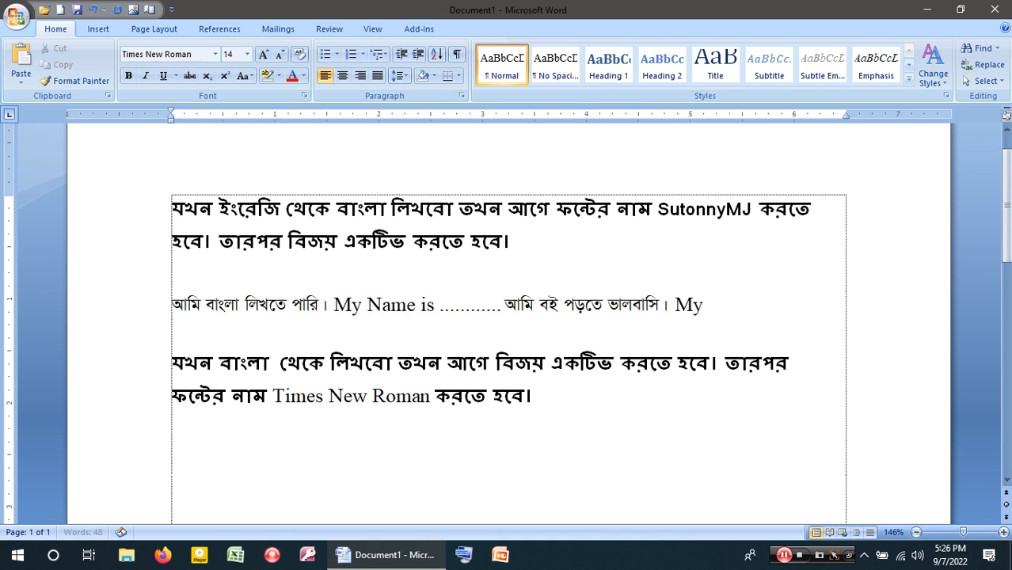
text( Compute)
text(r )
text(Course Name)
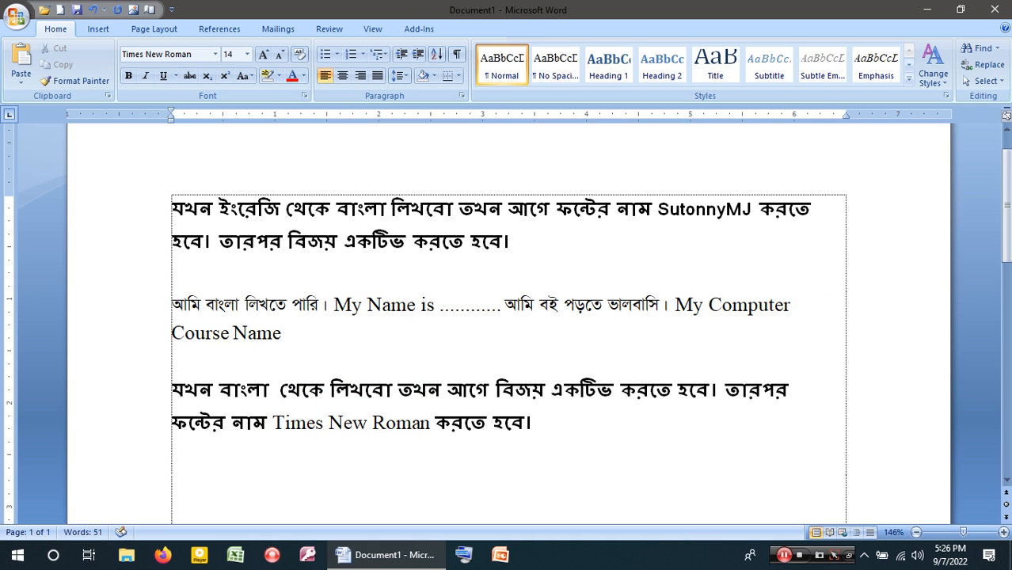
Complete the English sentence after "My Computer Course Name" with "is Office Application." in Times New Roman.
text( is......................)
click(294, 337)
shift+click(425, 337)
text(Offic)
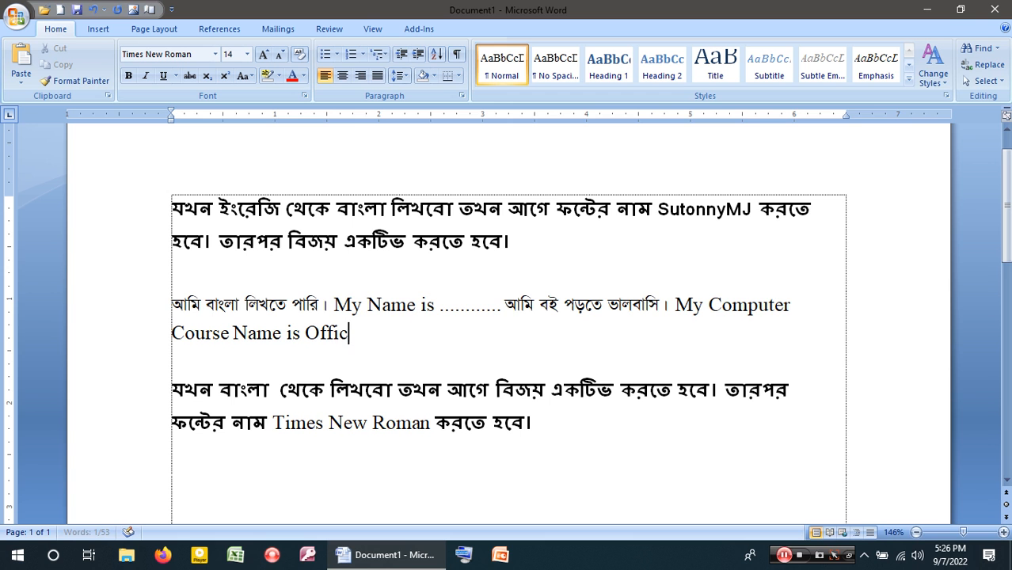
text(e Applicat)
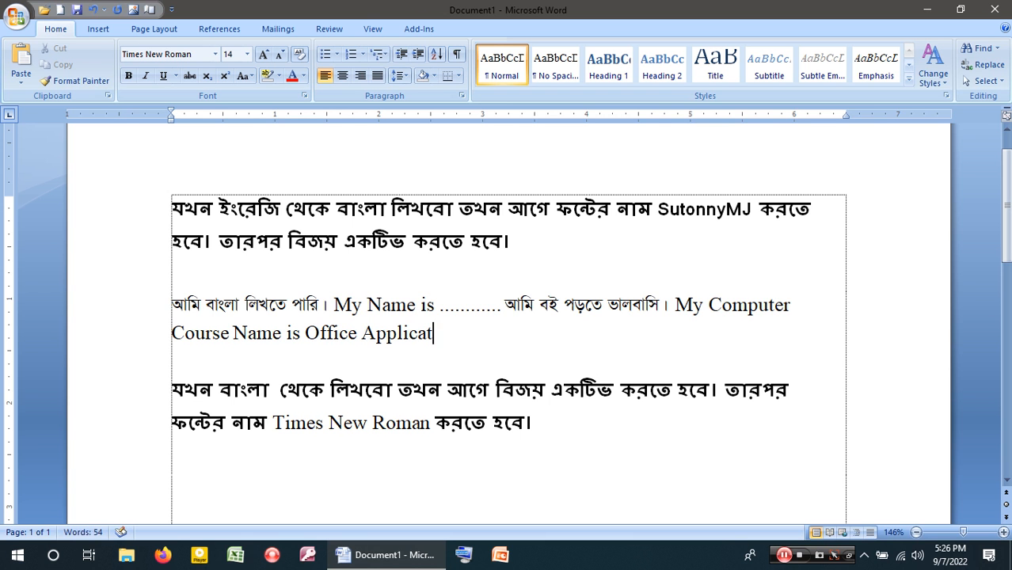
text(ion.)
Justify the mixed Bangla and English sample paragraph and enlarge its text to 17 pt.
key(ctrl+j)
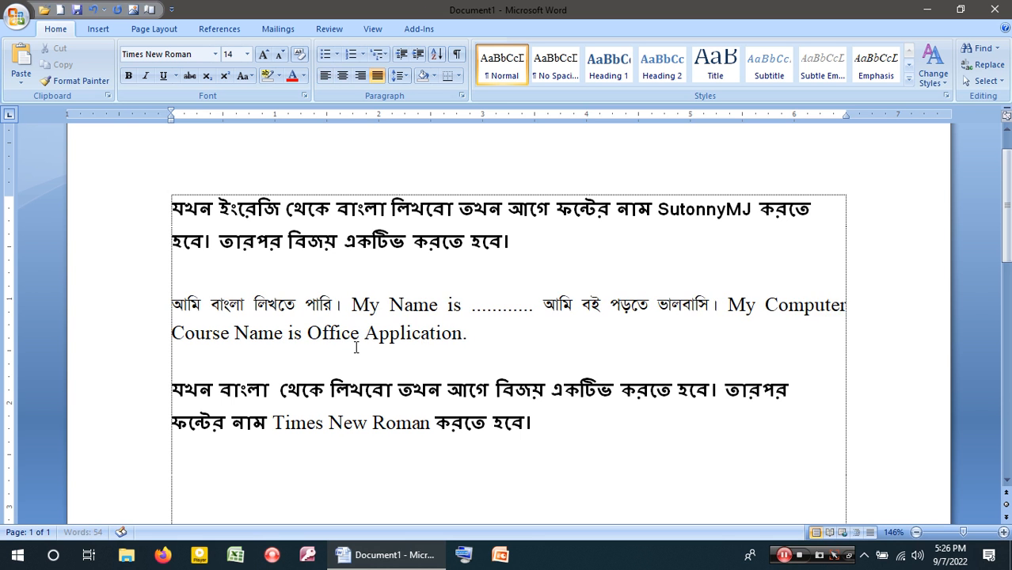
drag(119, 311, 129, 344)
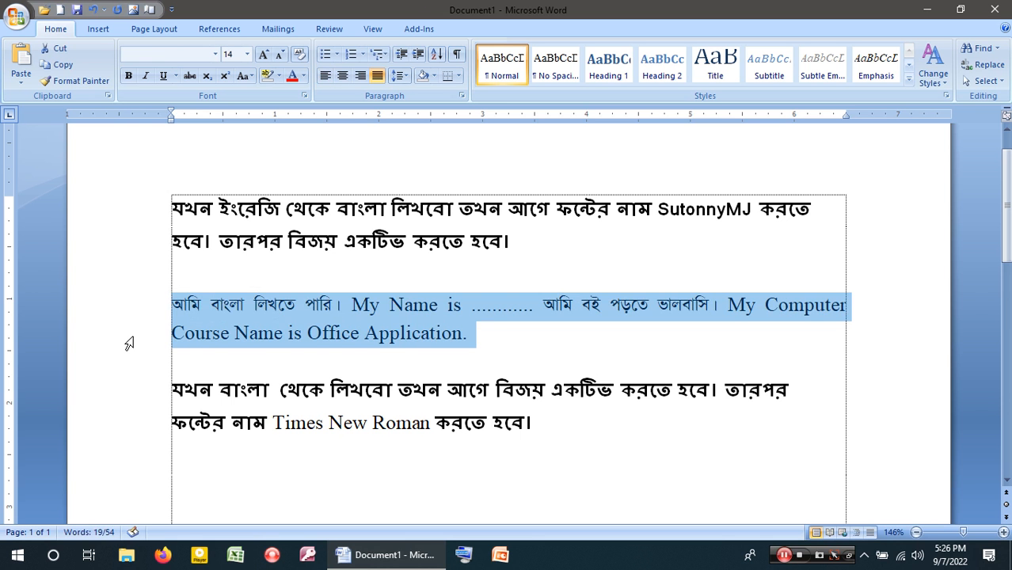
key(ctrl+bracketright)
key(ctrl+bracketright)
key(ctrl+bracketright)
click(280, 314)
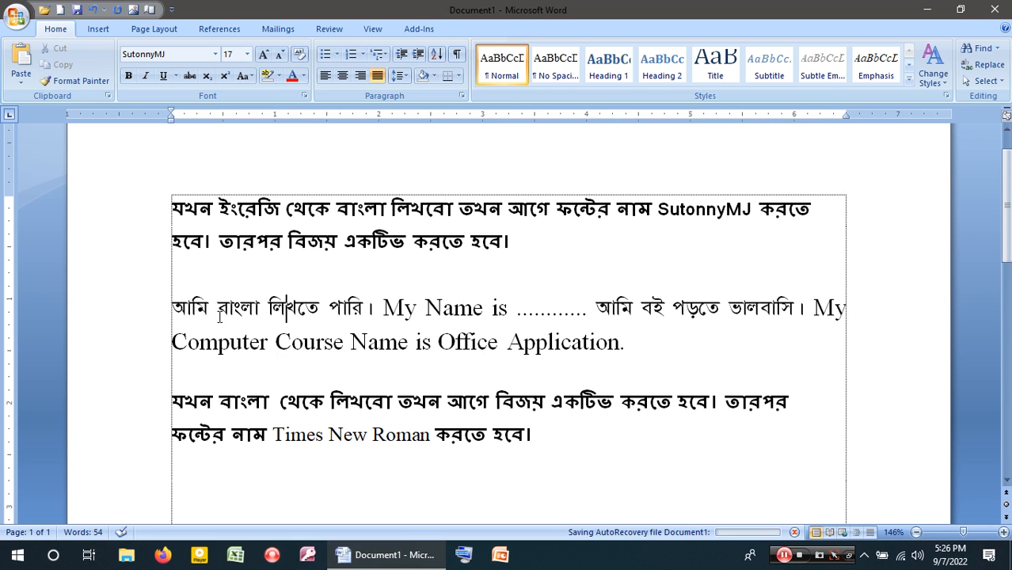
Examine the alternating SutonnyMJ Bangla and Times New Roman English parts of the sample paragraph.
drag(156, 317, 375, 314)
click(425, 311)
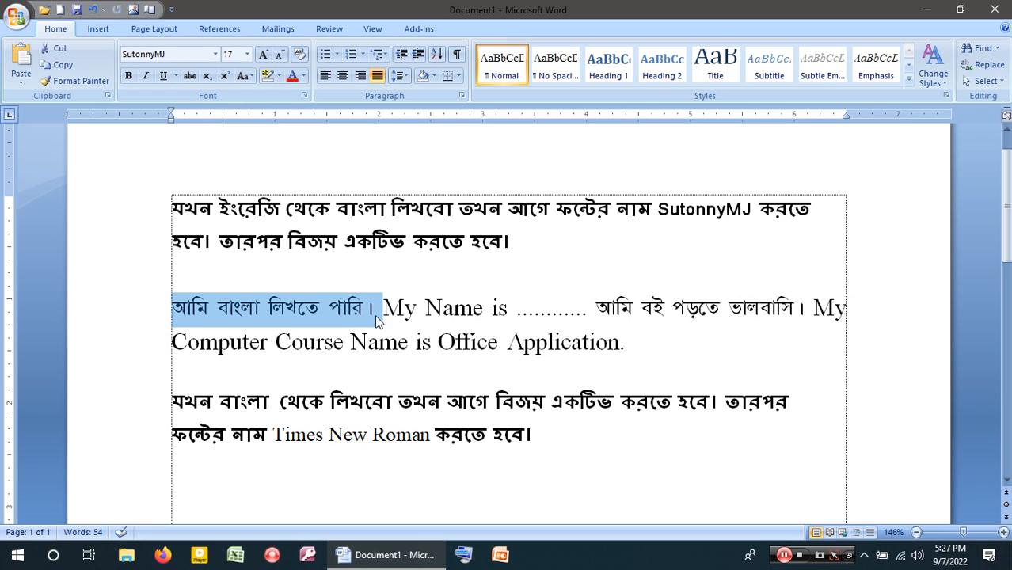
click(374, 315)
click(441, 309)
double_click(546, 310)
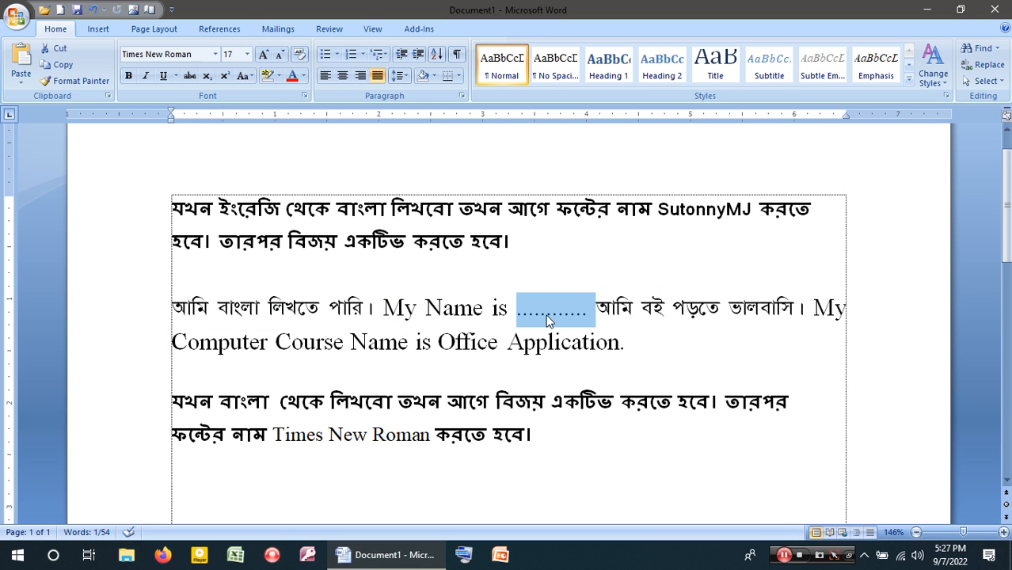
click(657, 339)
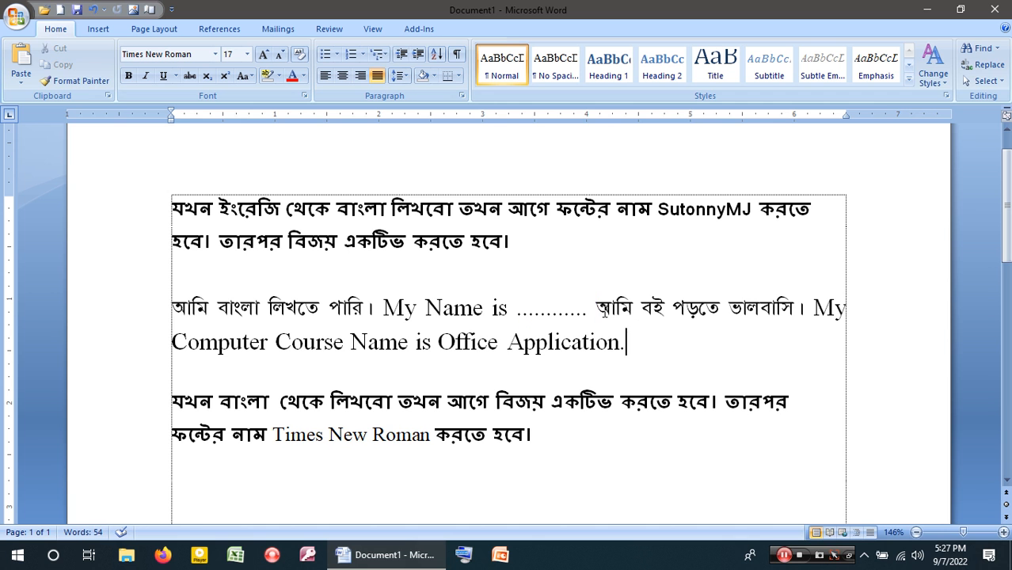
drag(594, 311, 794, 311)
drag(169, 309, 633, 339)
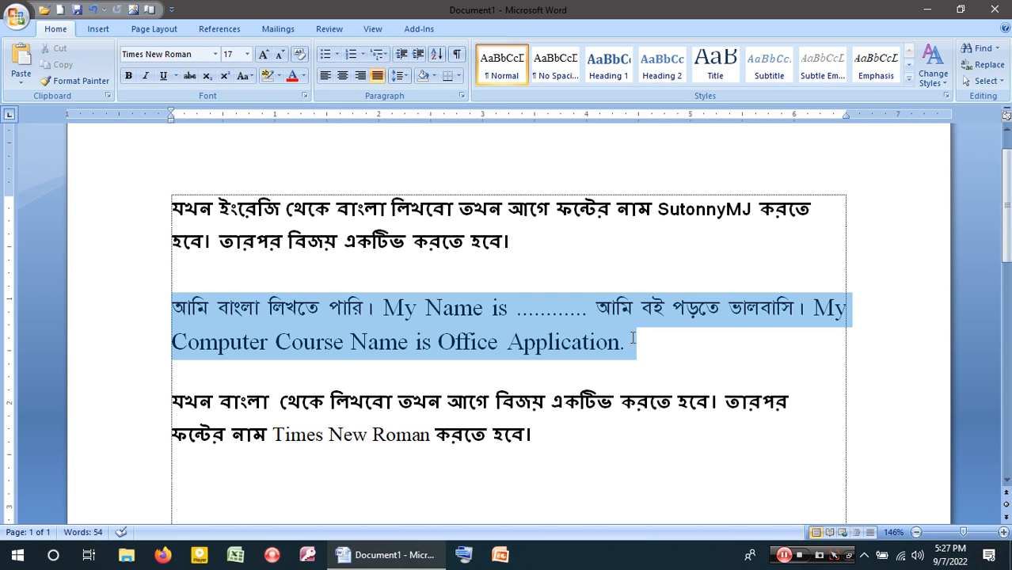
click(469, 323)
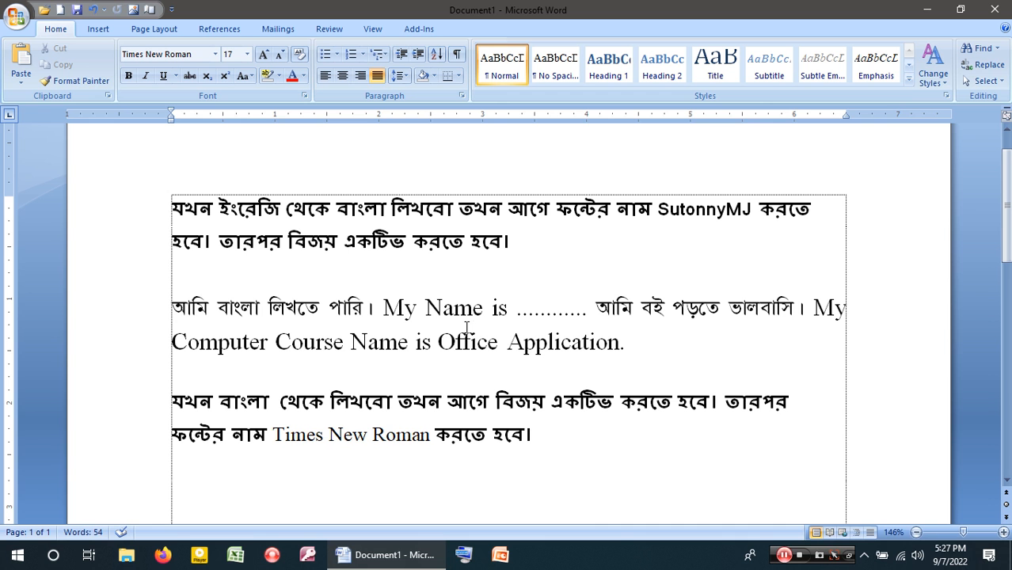
click(559, 432)
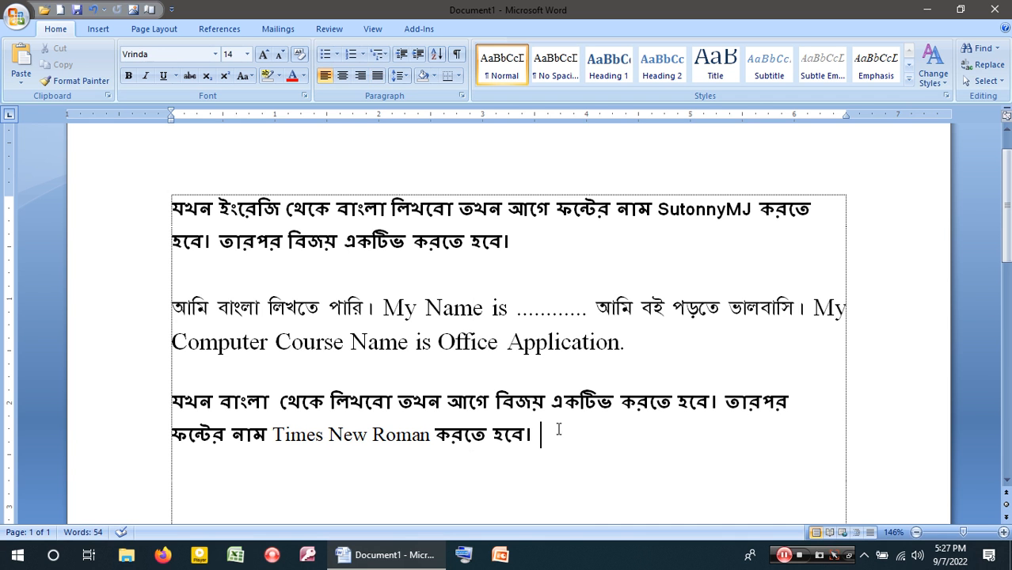
click(117, 316)
drag(116, 315, 122, 347)
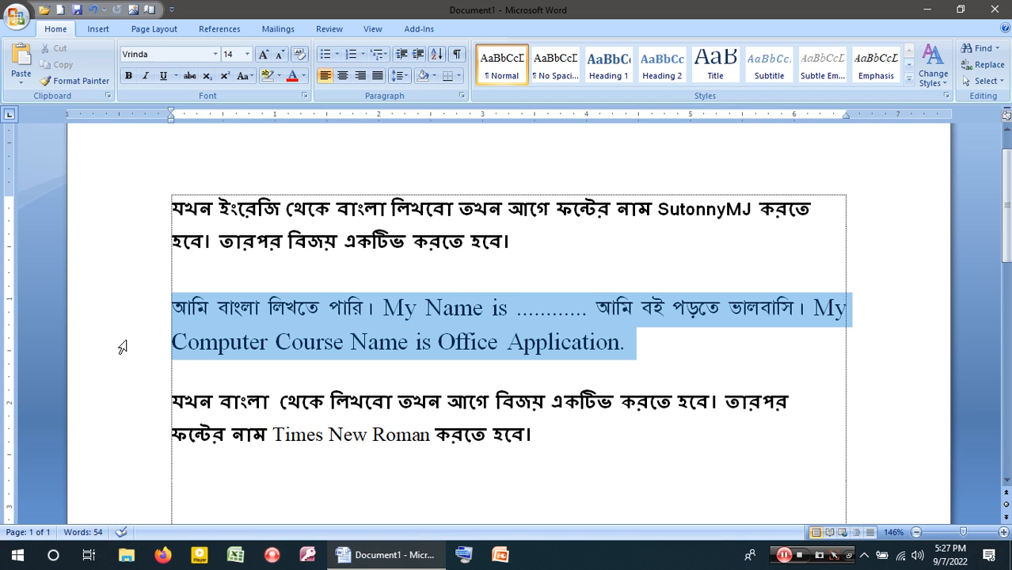
click(478, 331)
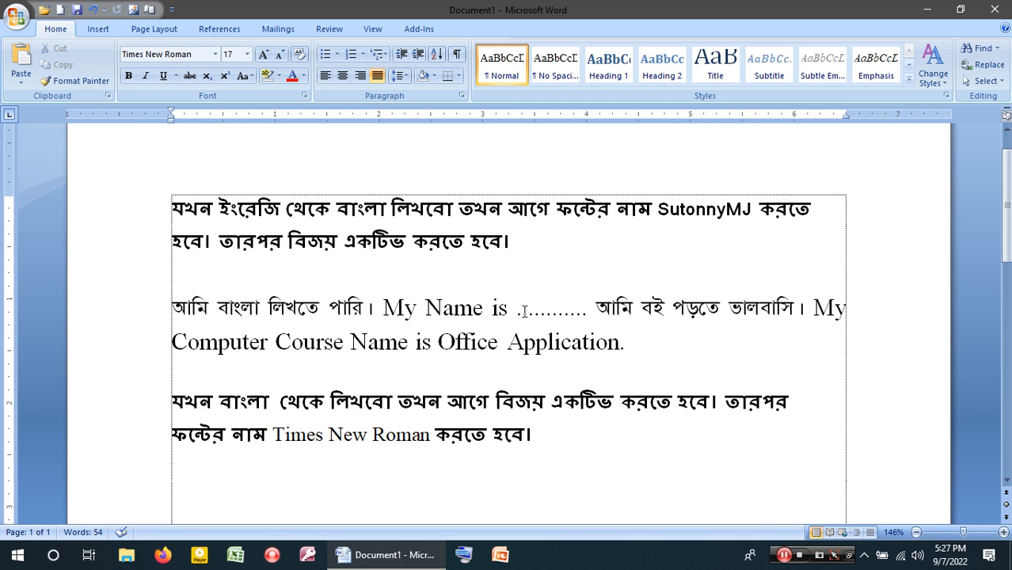
click(696, 338)
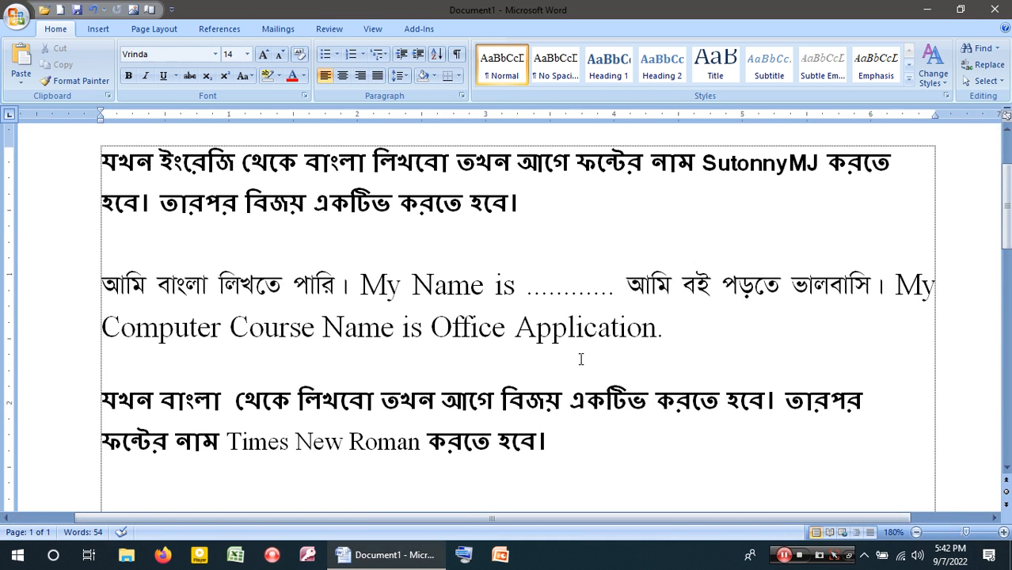
Review the two bold instruction paragraphs above and below the mixed-language sample paragraph.
click(549, 331)
click(118, 284)
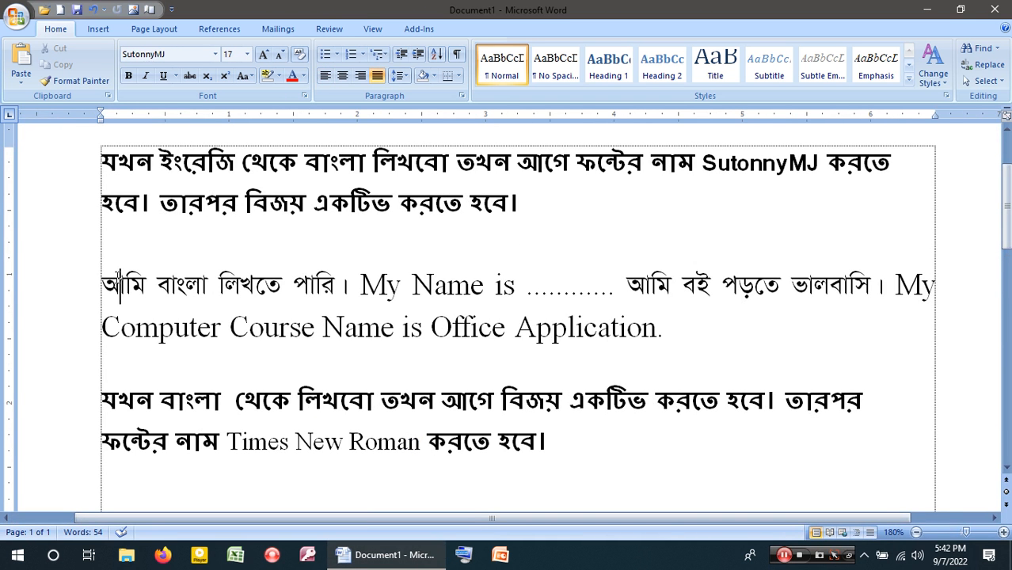
click(162, 164)
drag(63, 179, 75, 215)
drag(79, 405, 91, 449)
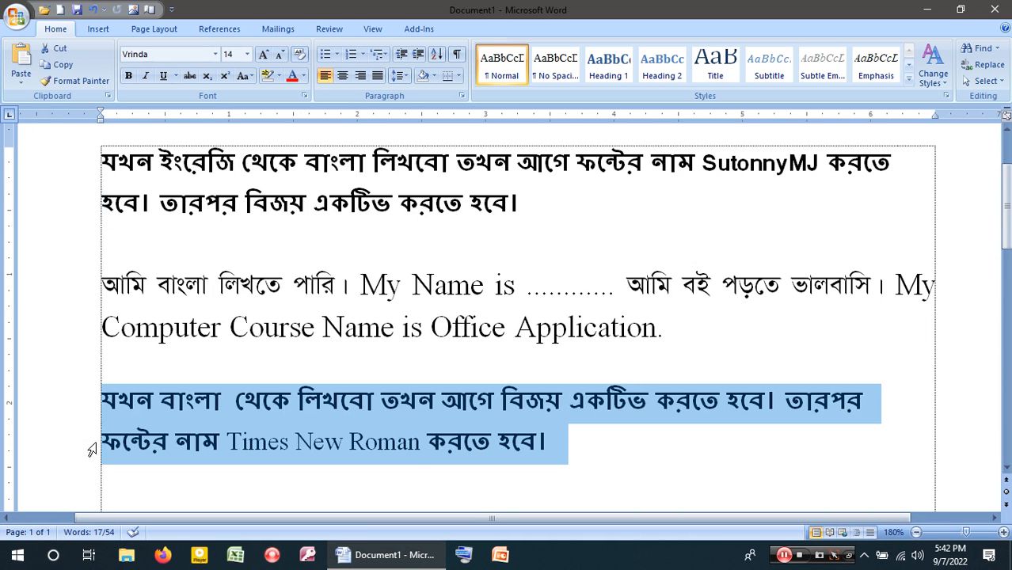
click(748, 339)
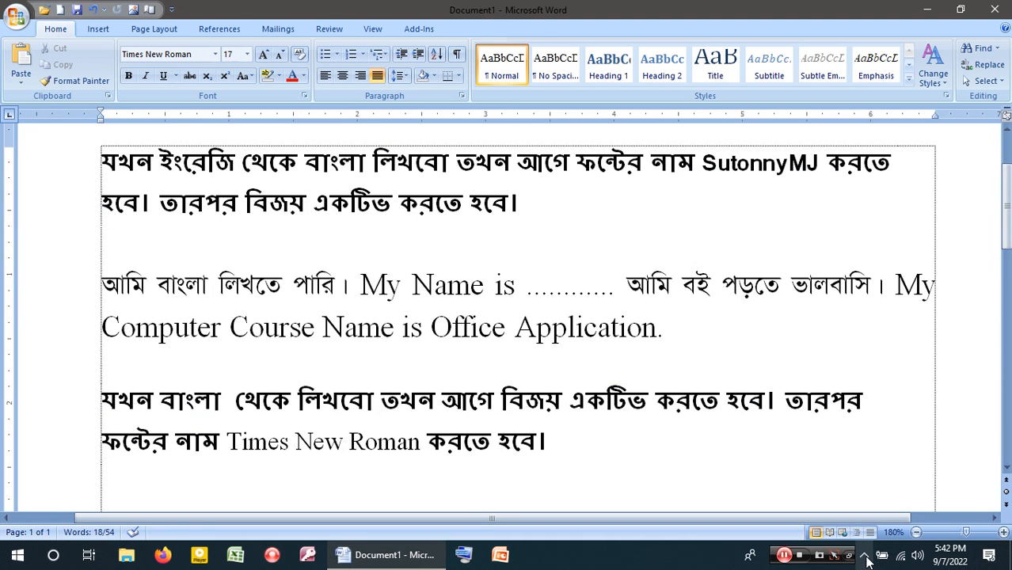
Start a new line below the last bold paragraph and enter "fghjk" in SutonnyMJ with Bijoy Bayanno's Bangla input off.
click(864, 556)
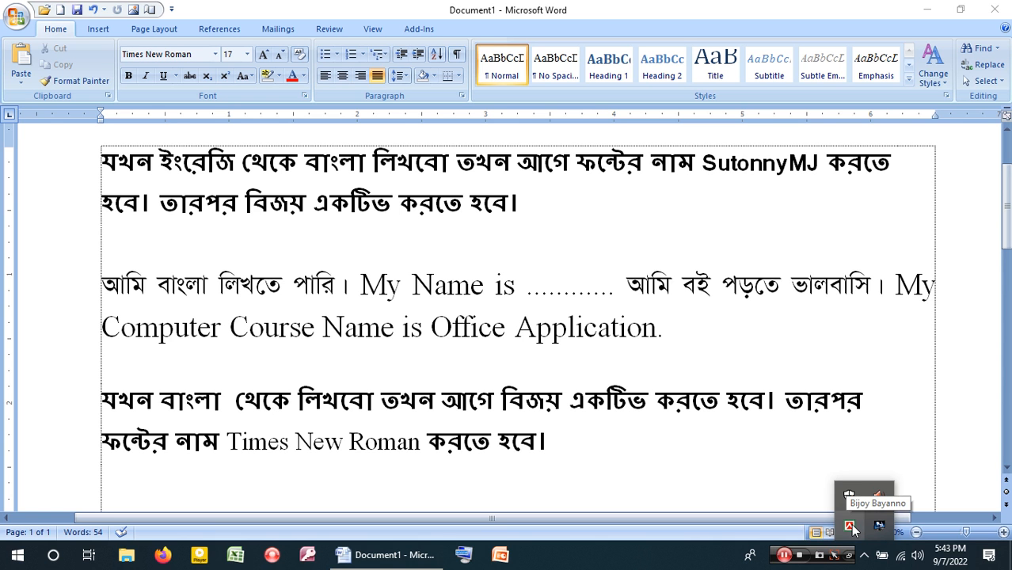
click(850, 527)
click(626, 448)
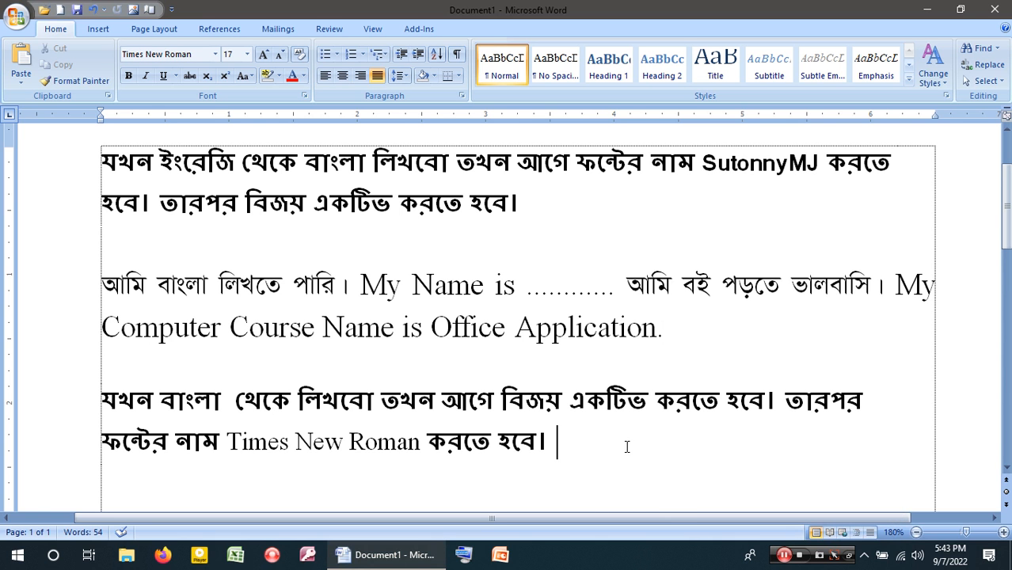
key(Return)
scroll(814, 477, down, 3)
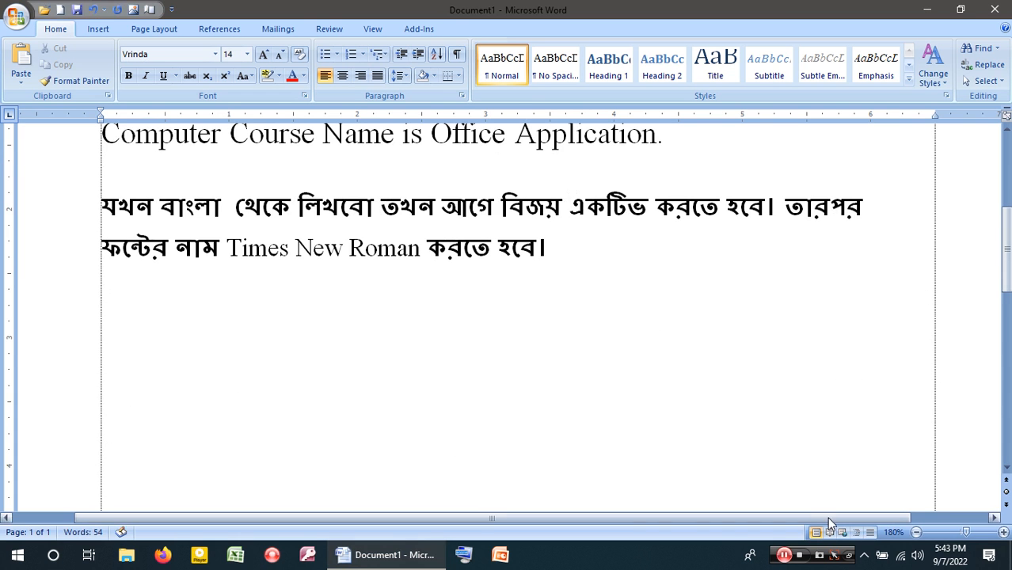
click(864, 555)
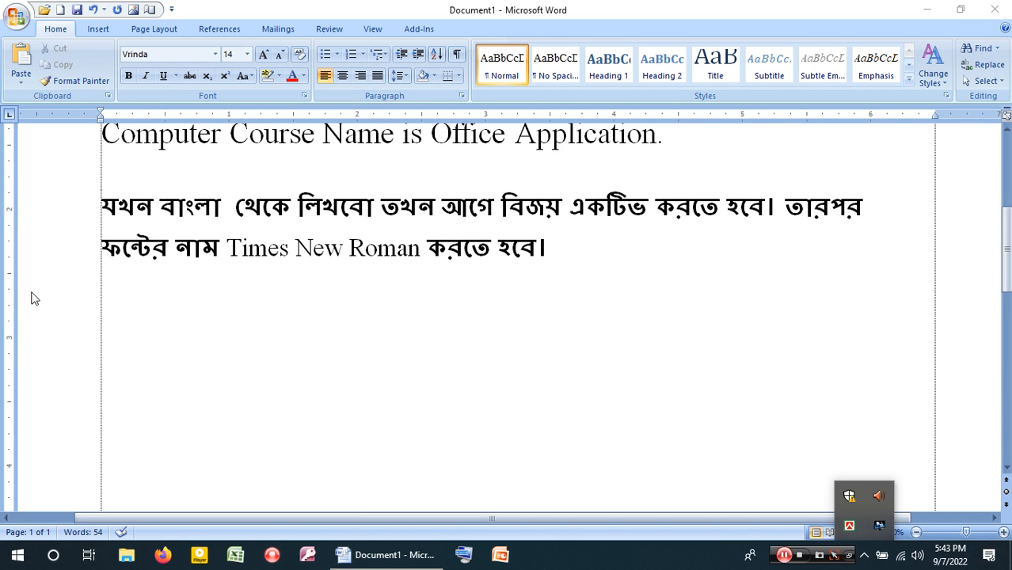
click(95, 387)
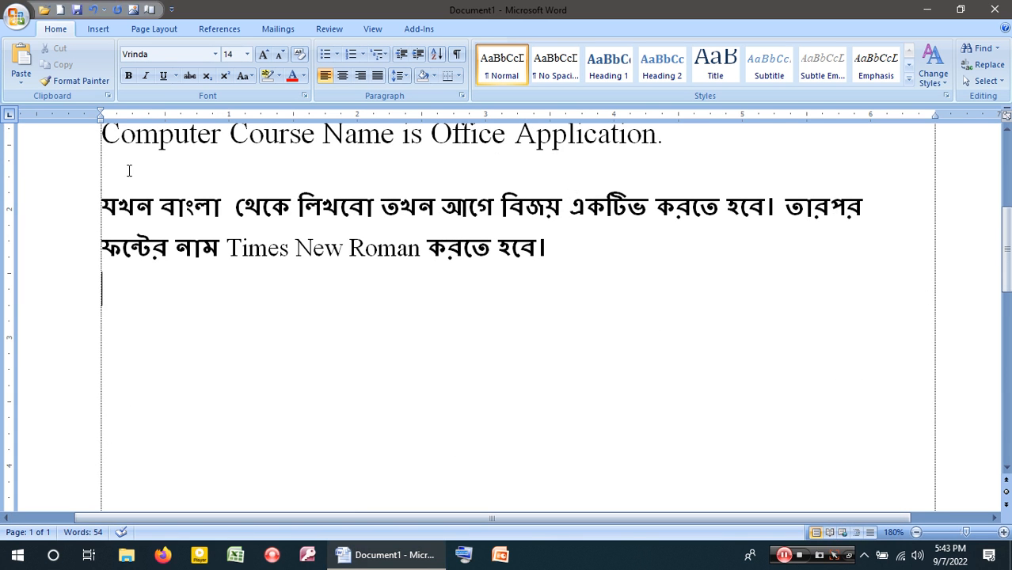
click(214, 54)
click(168, 173)
text(fghjk)
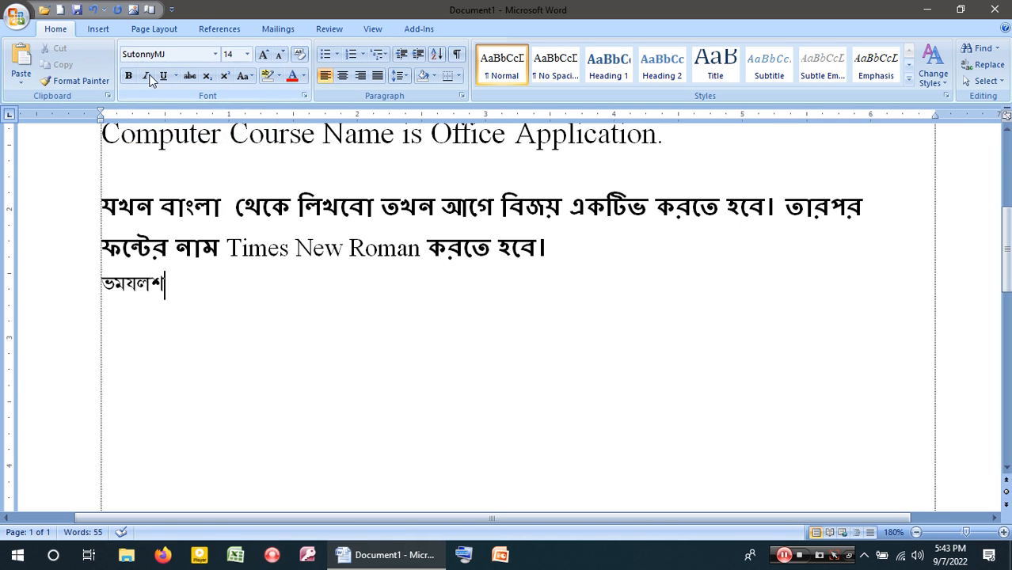
Examine the SutonnyMJ characters on the new line and check the Bijoy Bayanno status in the system tray.
click(79, 284)
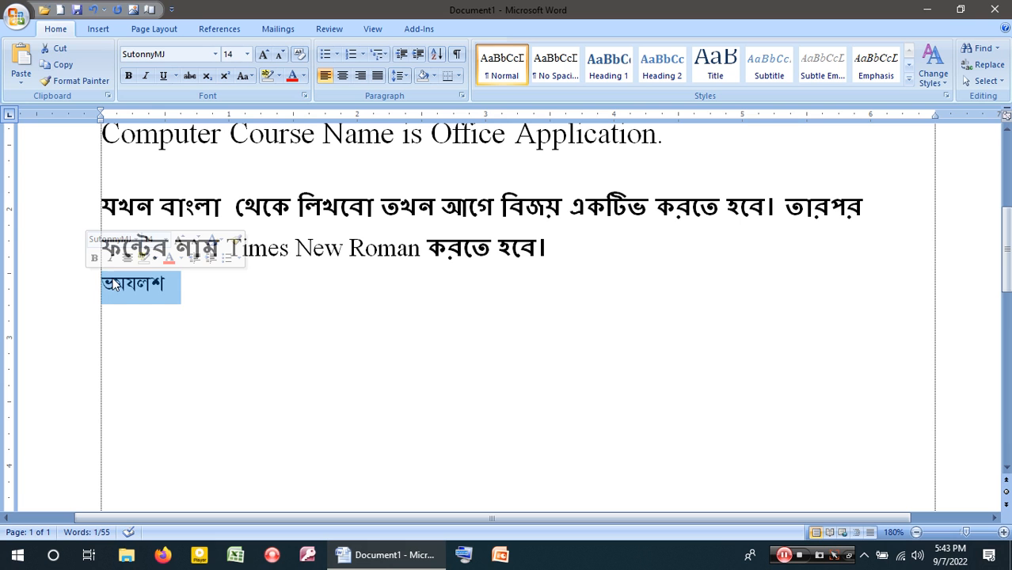
click(257, 362)
click(153, 290)
click(193, 289)
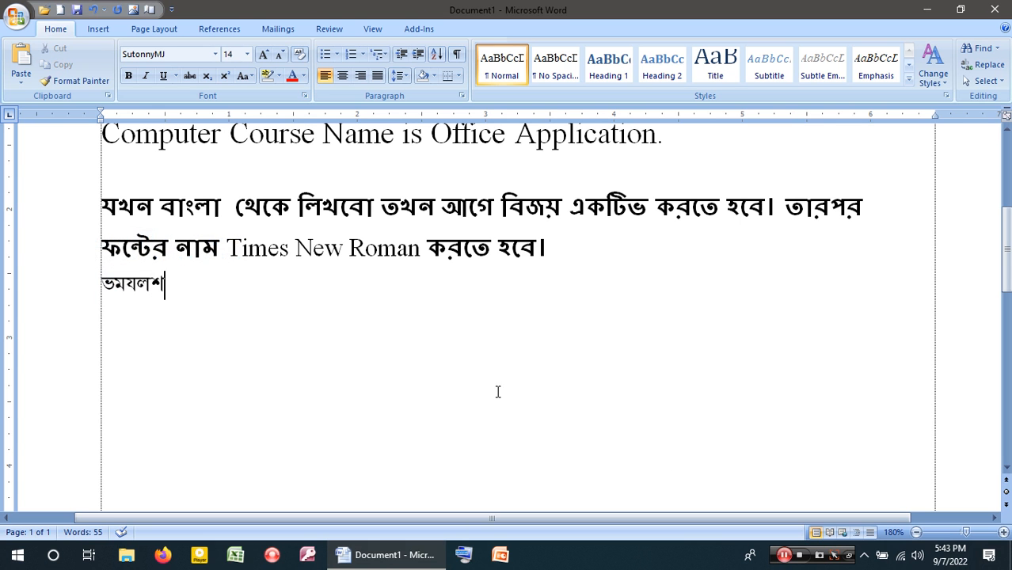
click(868, 557)
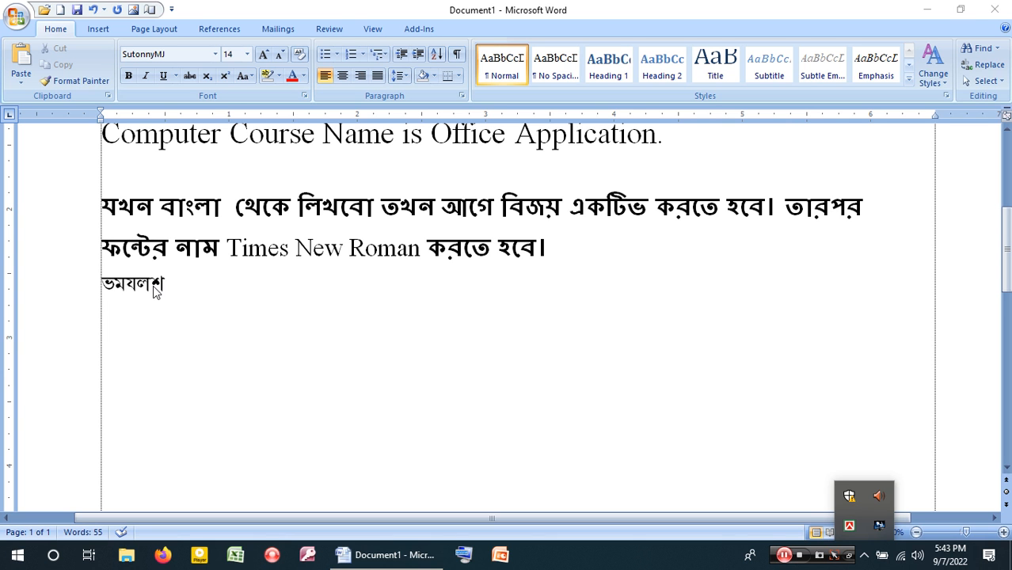
click(186, 287)
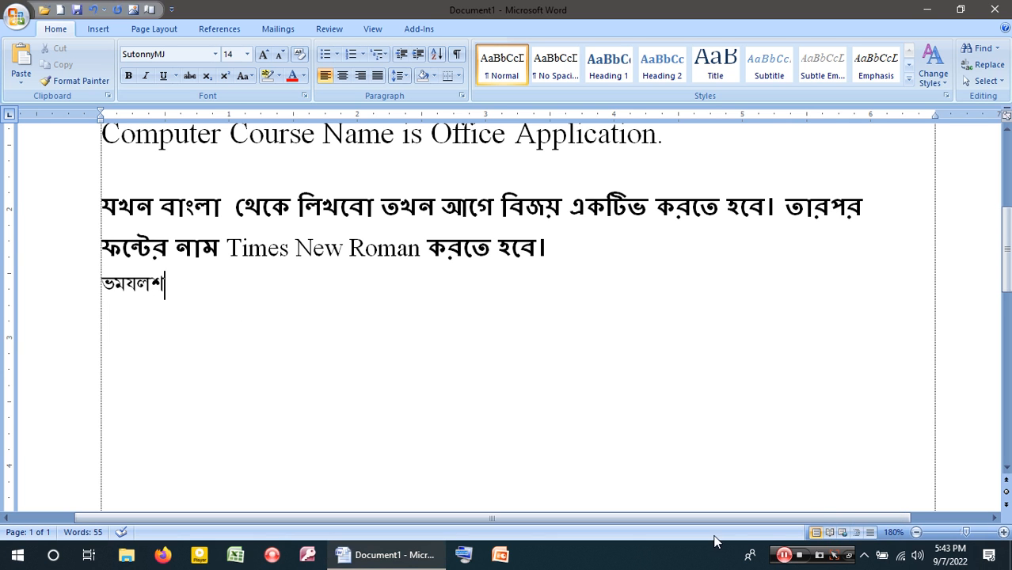
Activate Bangla input in Bijoy Bayanno and add "খ ক গঘ" to the new line in SutonnyMJ.
click(864, 557)
click(850, 525)
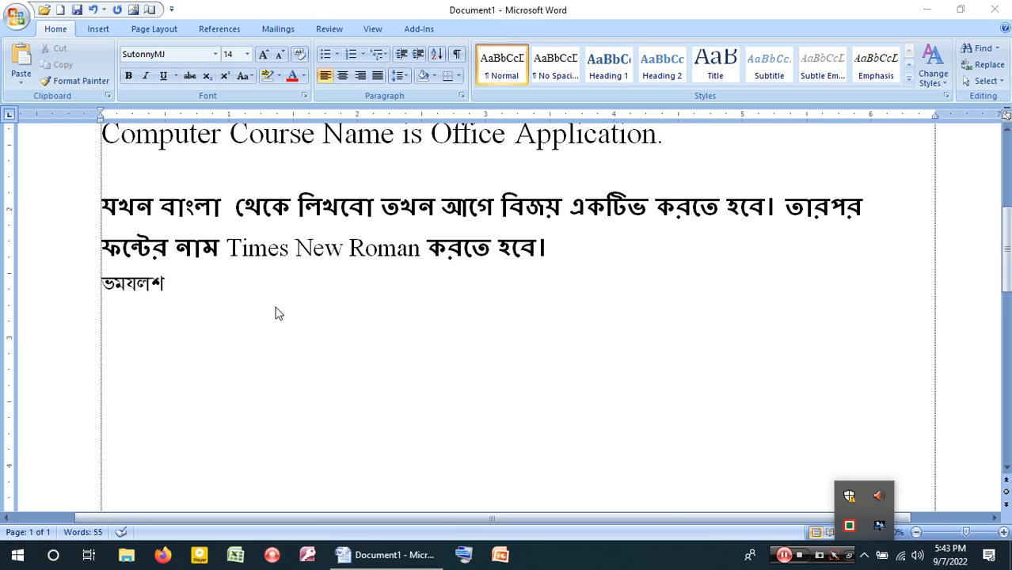
click(198, 301)
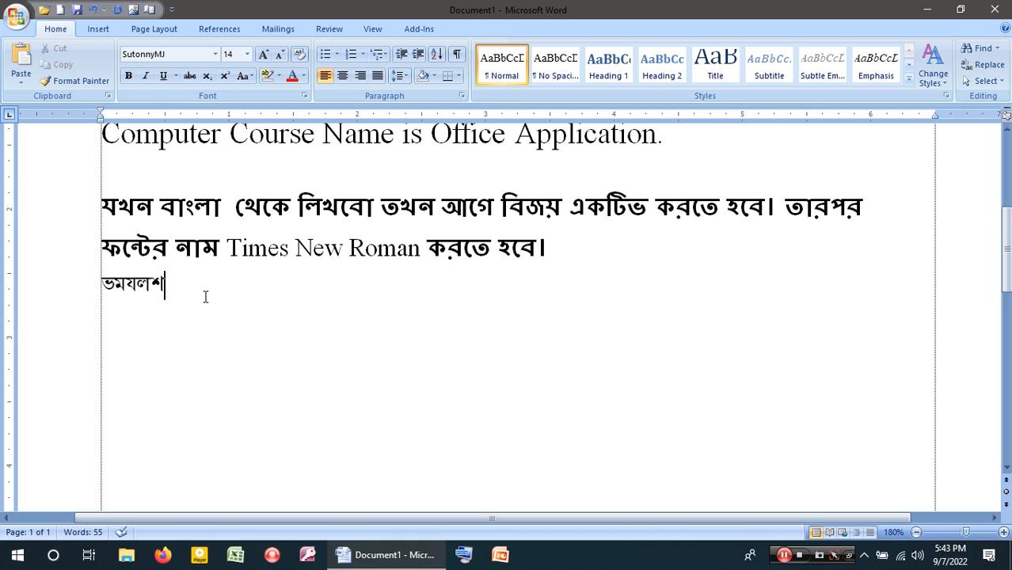
text(খ ক গঘ)
click(187, 53)
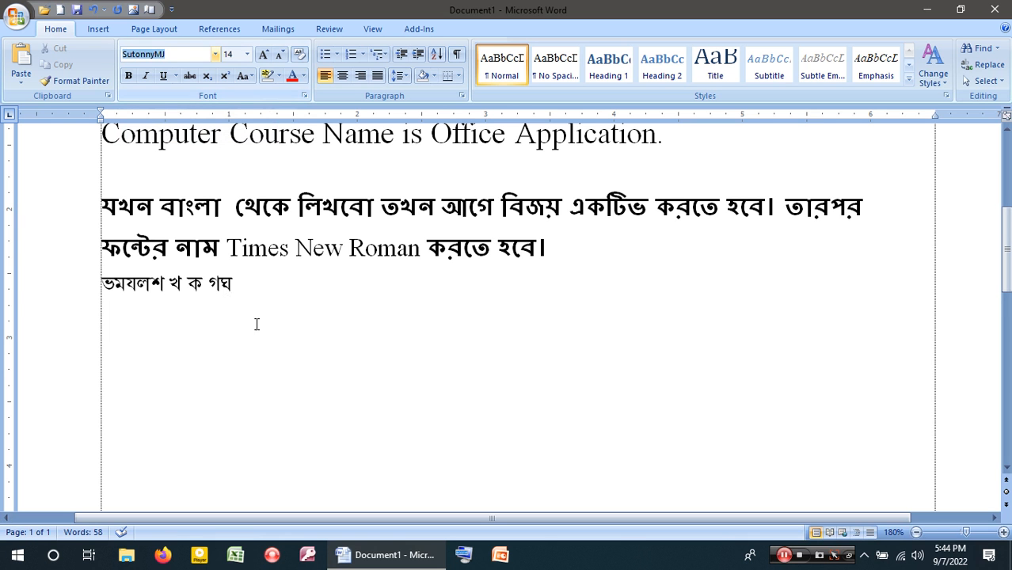
click(282, 299)
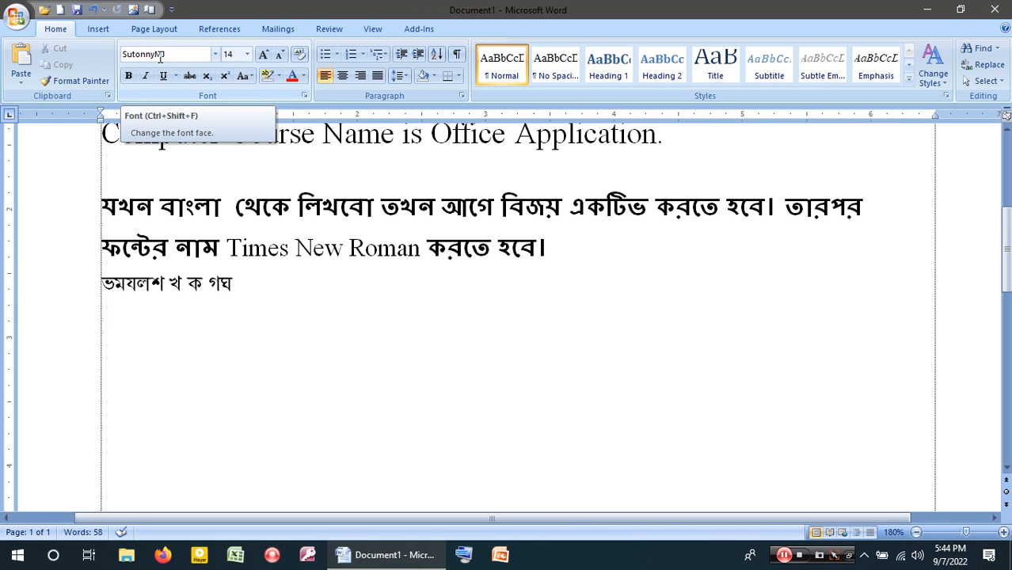
Turn off Bangla input in Bijoy Bayanno and select Times New Roman as the font for the practice line.
click(864, 555)
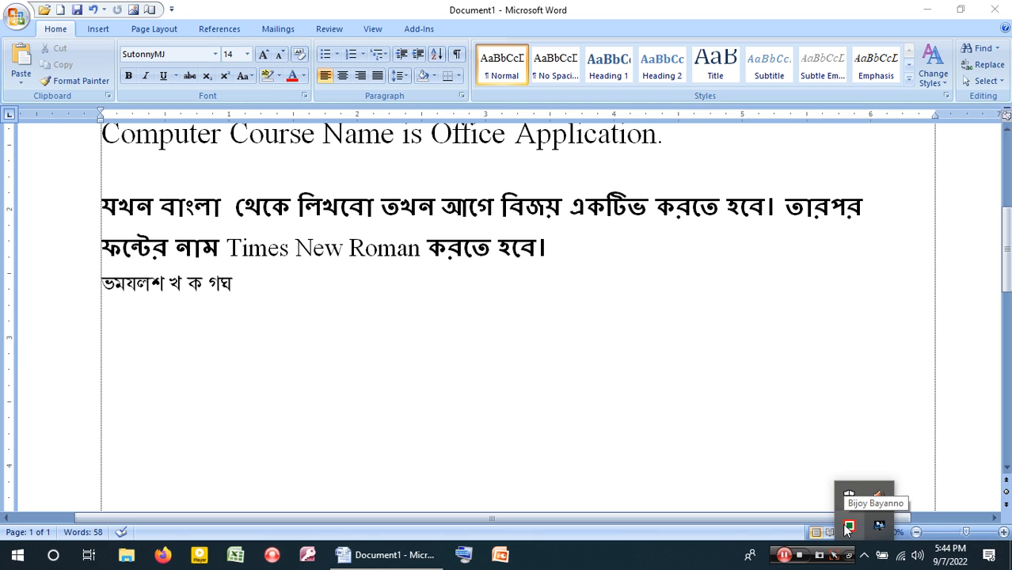
click(450, 316)
click(183, 52)
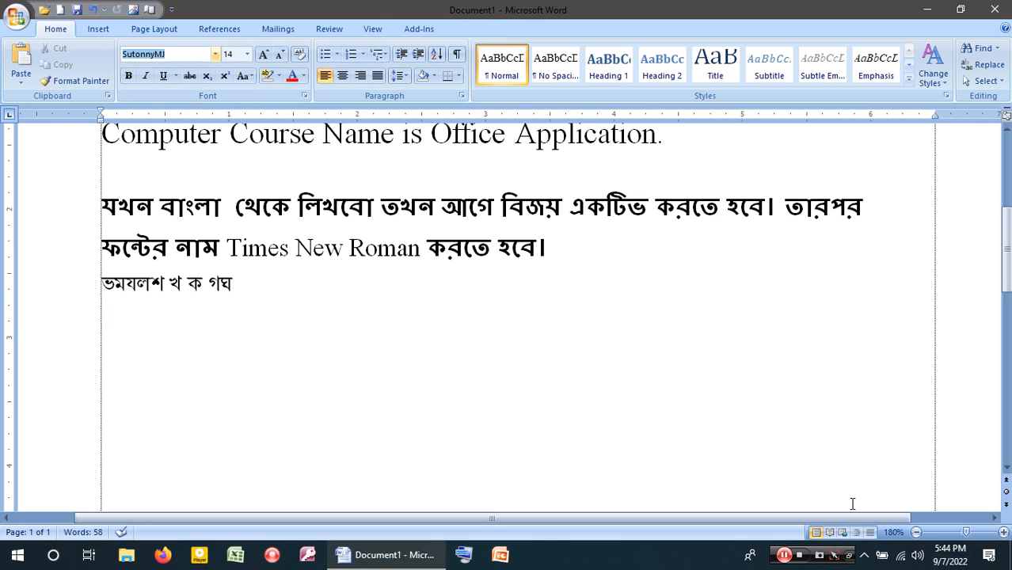
click(864, 555)
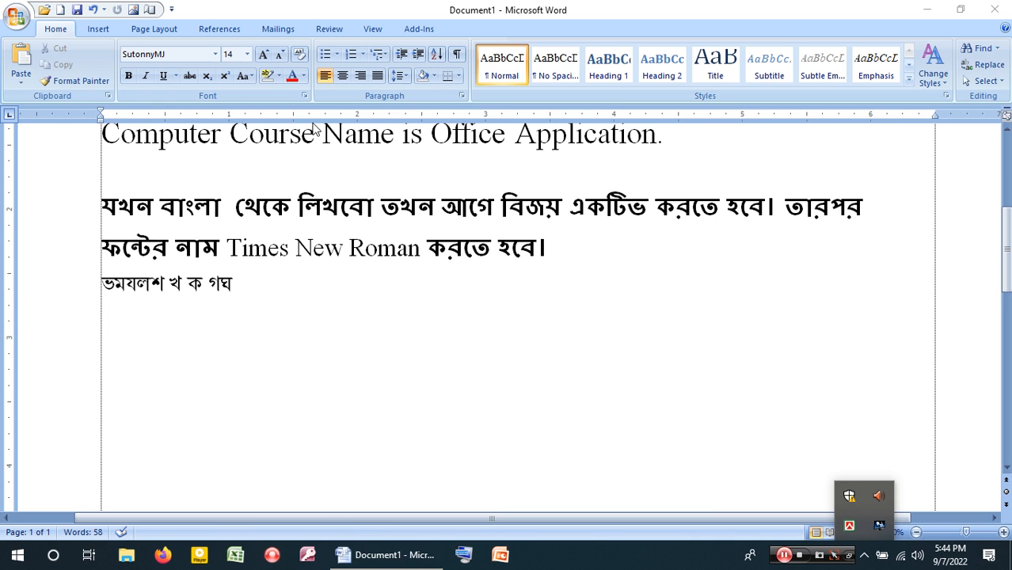
click(192, 52)
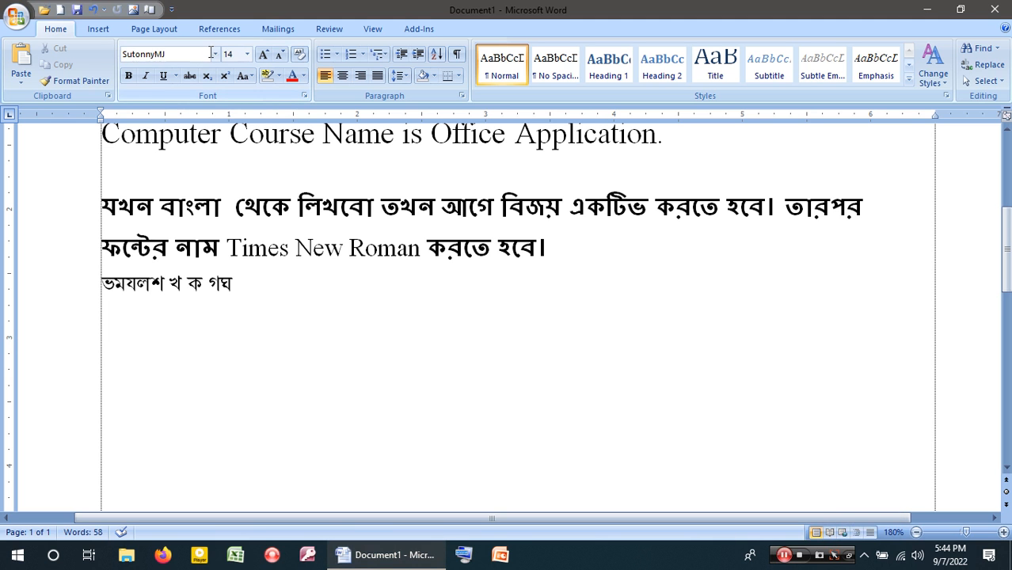
click(198, 54)
text(ti)
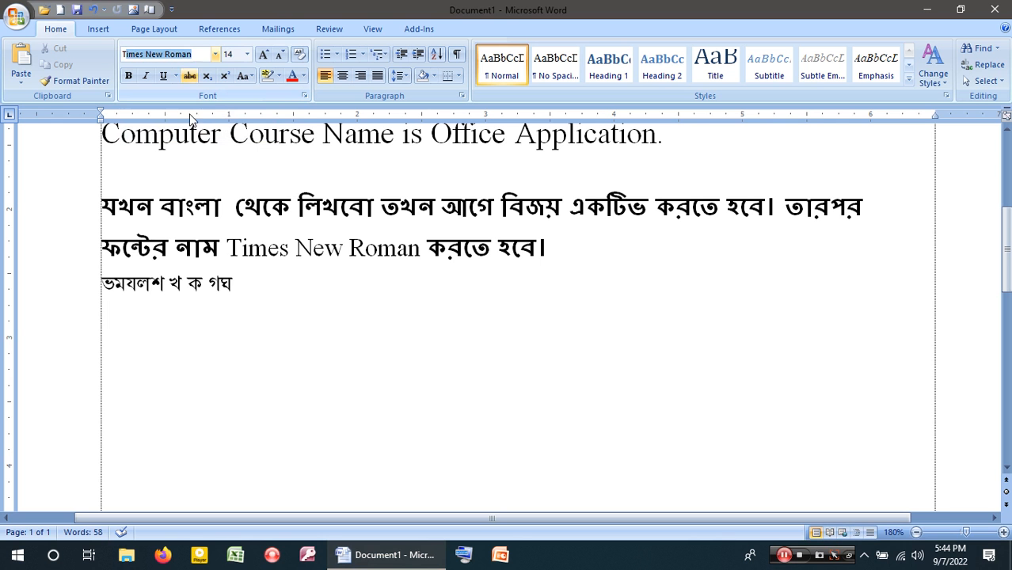
Choose SutonnyMJ from the recently used fonts at the end of the practice line.
click(215, 54)
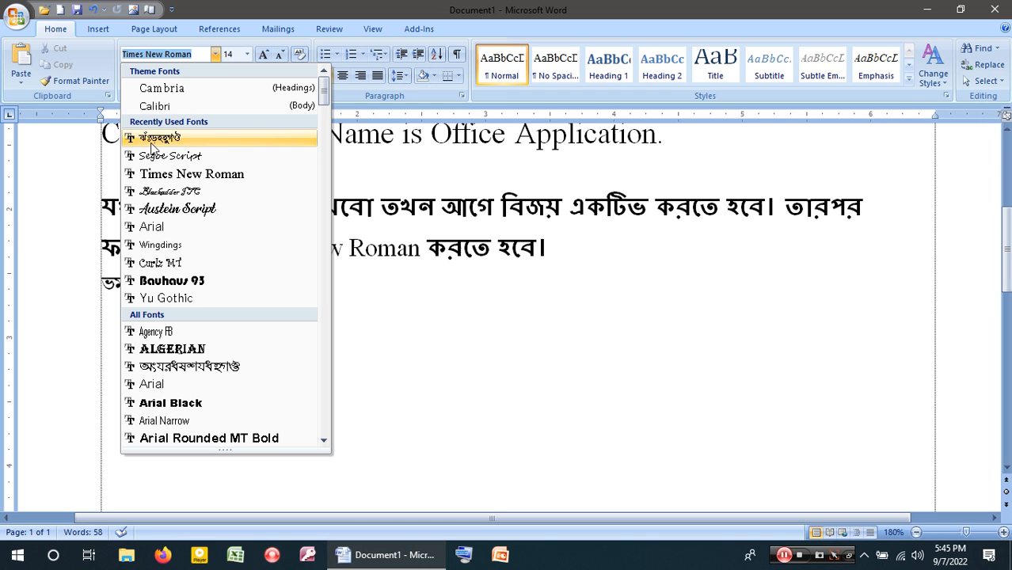
click(155, 142)
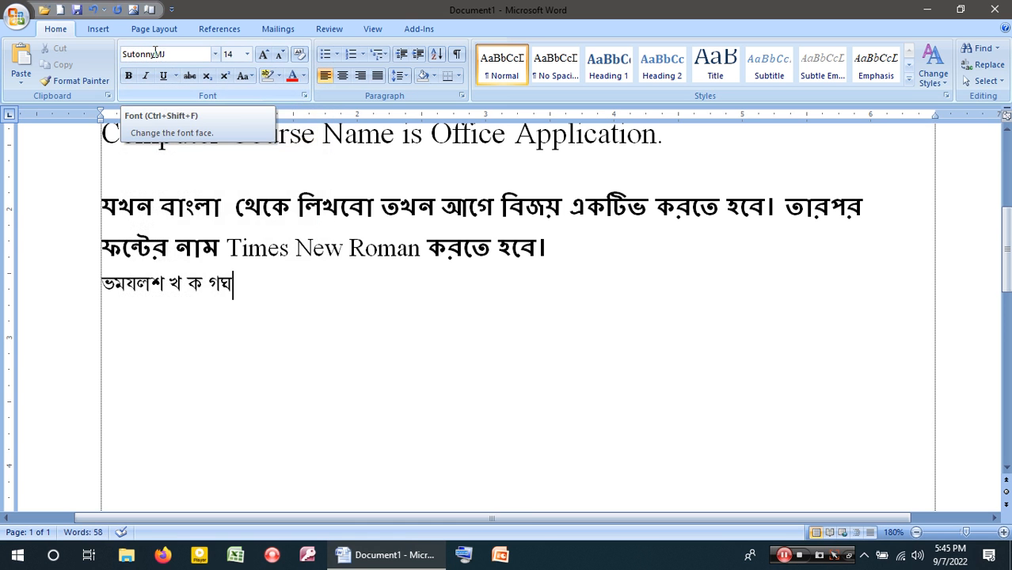
click(215, 54)
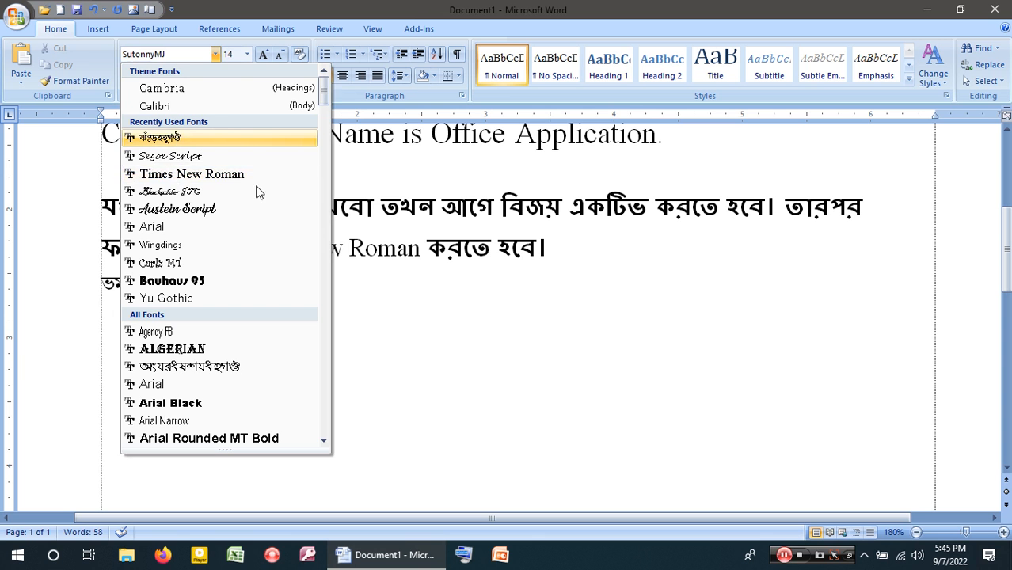
click(158, 138)
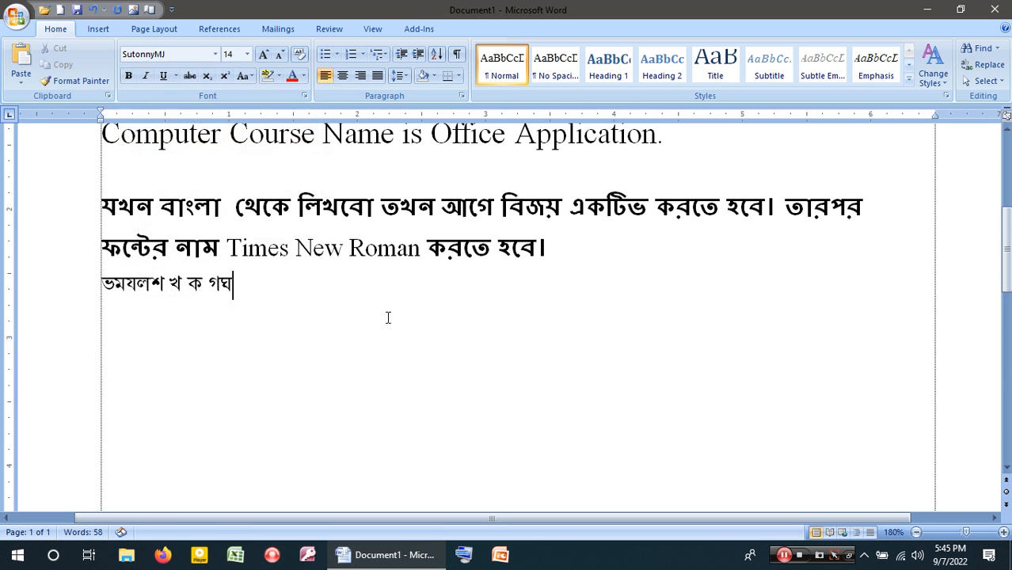
Switch to Times New Roman at the end of the practice line, test a character there and remove it.
click(215, 54)
click(227, 181)
click(282, 298)
key(Return)
key(BackSpace)
text(O)
key(BackSpace)
Check the font of the blank space after the practice line's characters and set Times New Roman there.
drag(245, 286, 249, 286)
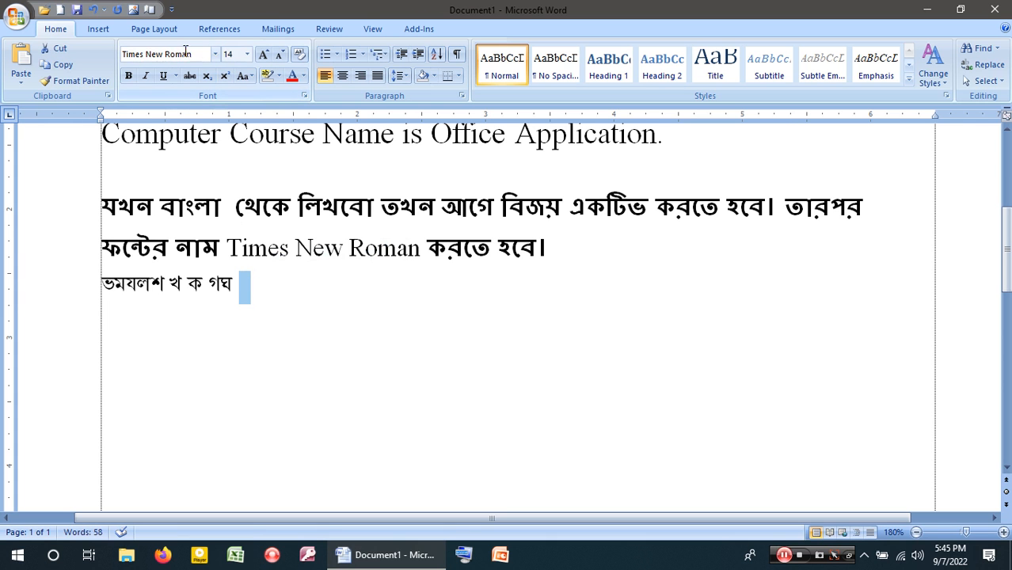
click(247, 286)
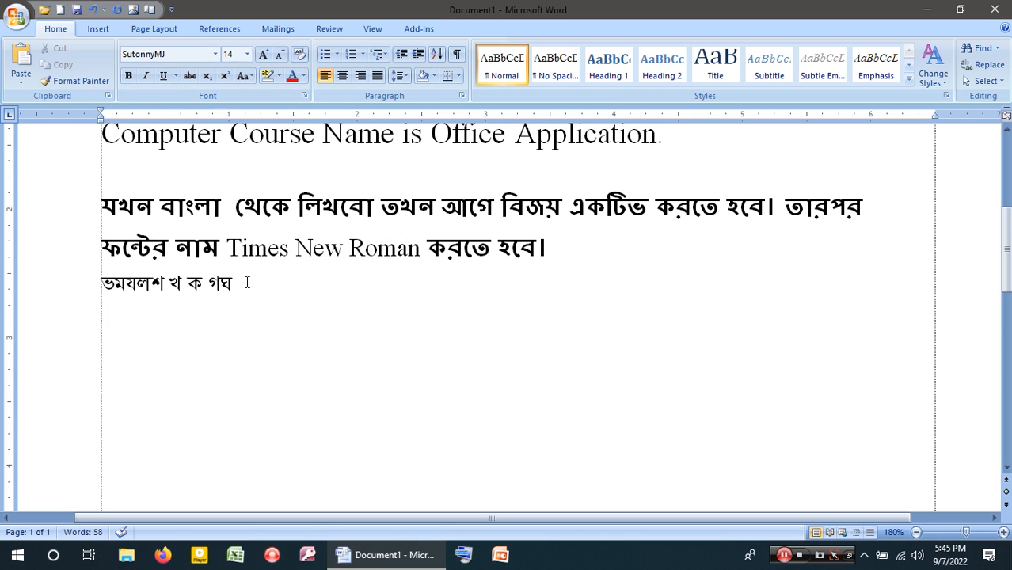
click(216, 56)
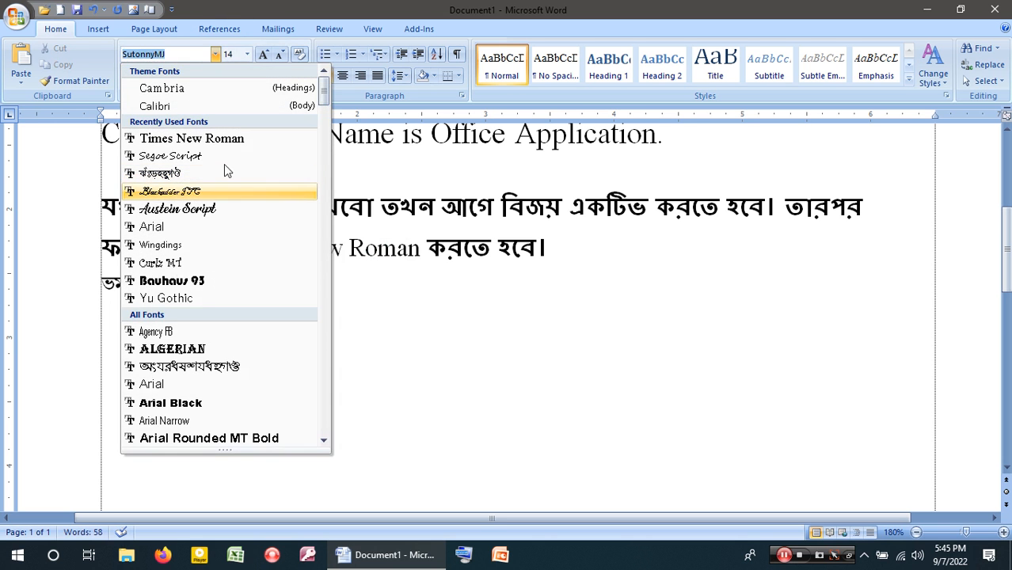
click(225, 138)
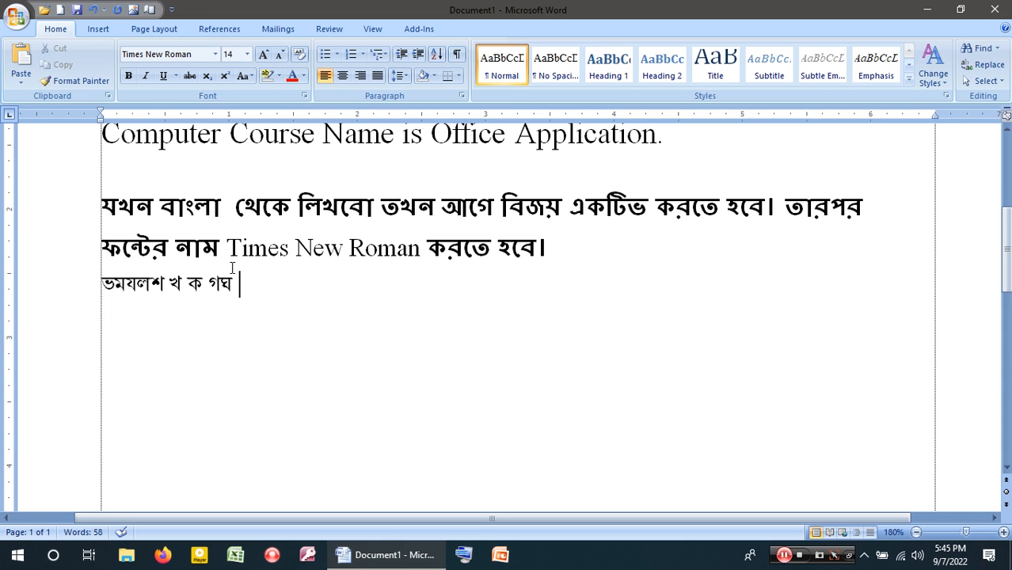
Check the fonts used in the practice line, the last bold paragraph and the mixed-language sample paragraph.
click(138, 283)
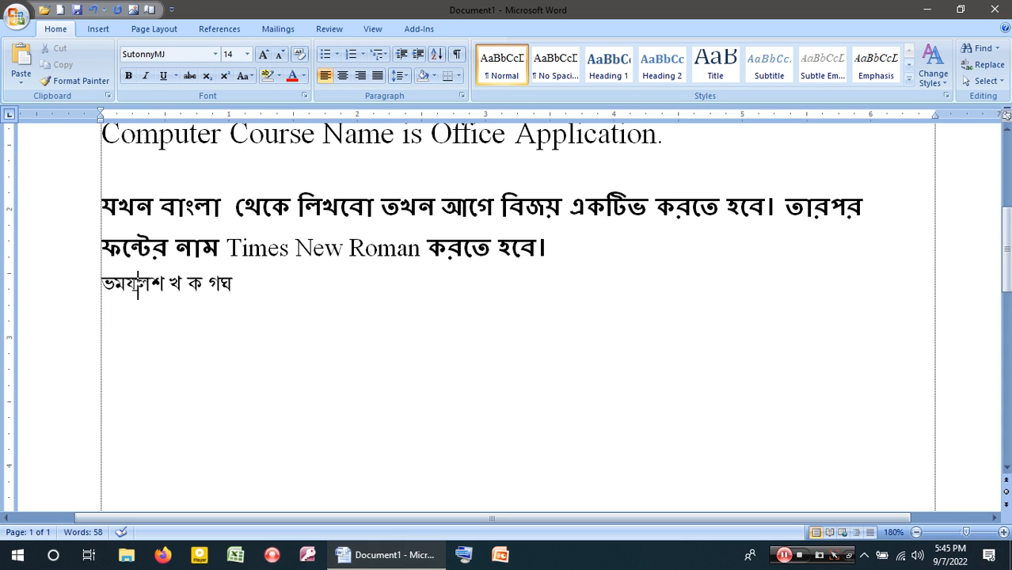
drag(103, 284, 232, 284)
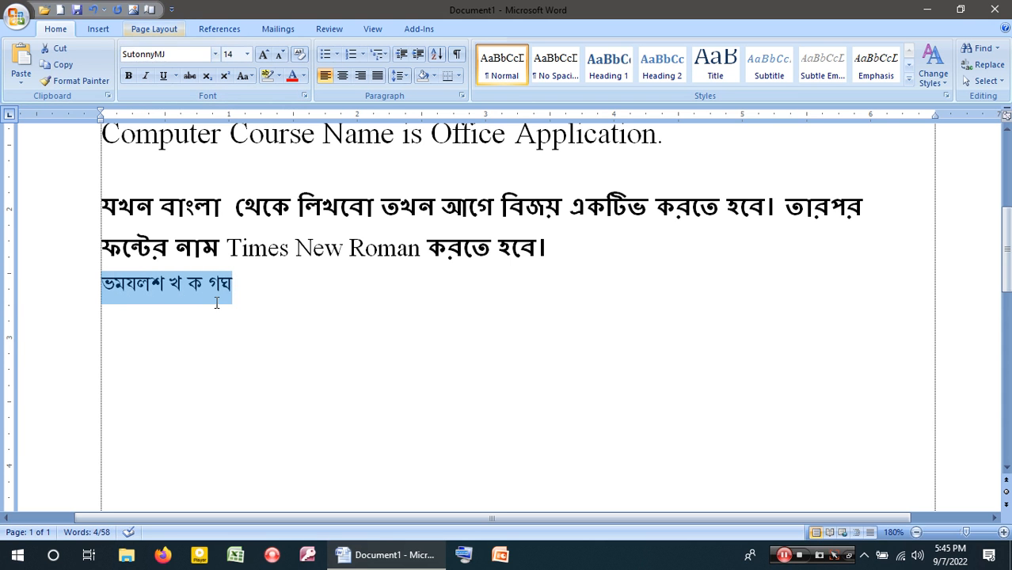
click(270, 285)
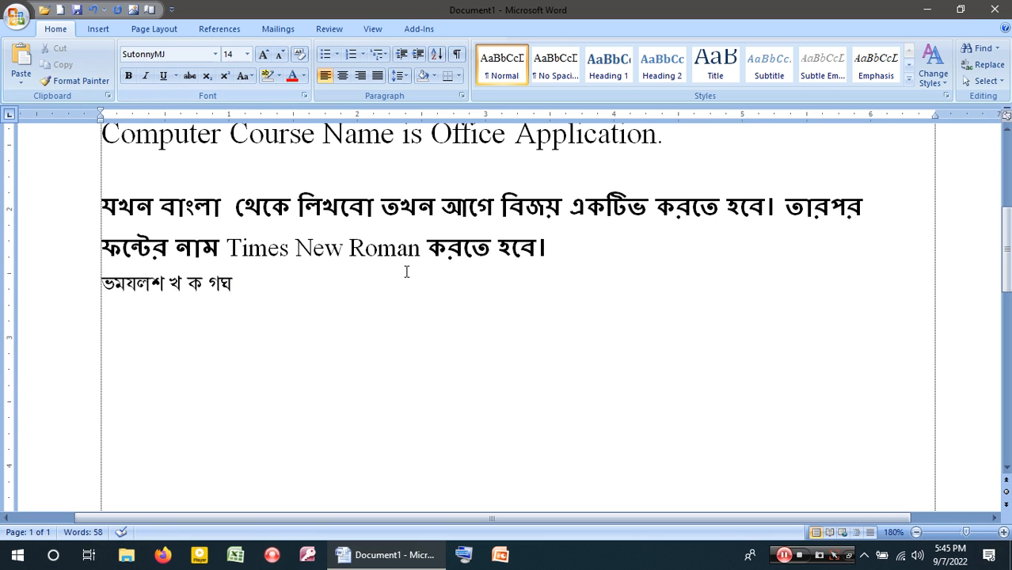
click(378, 248)
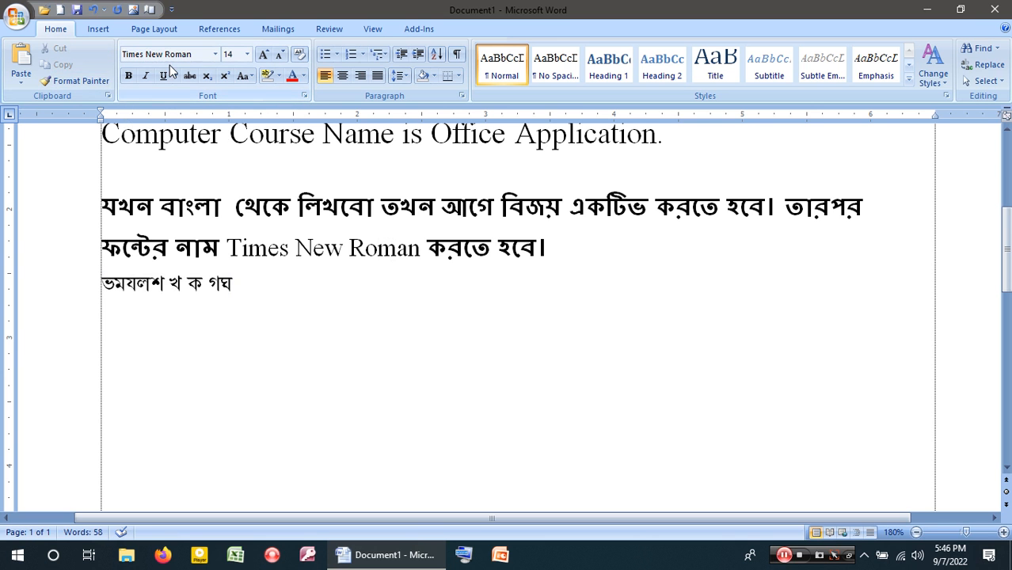
click(467, 255)
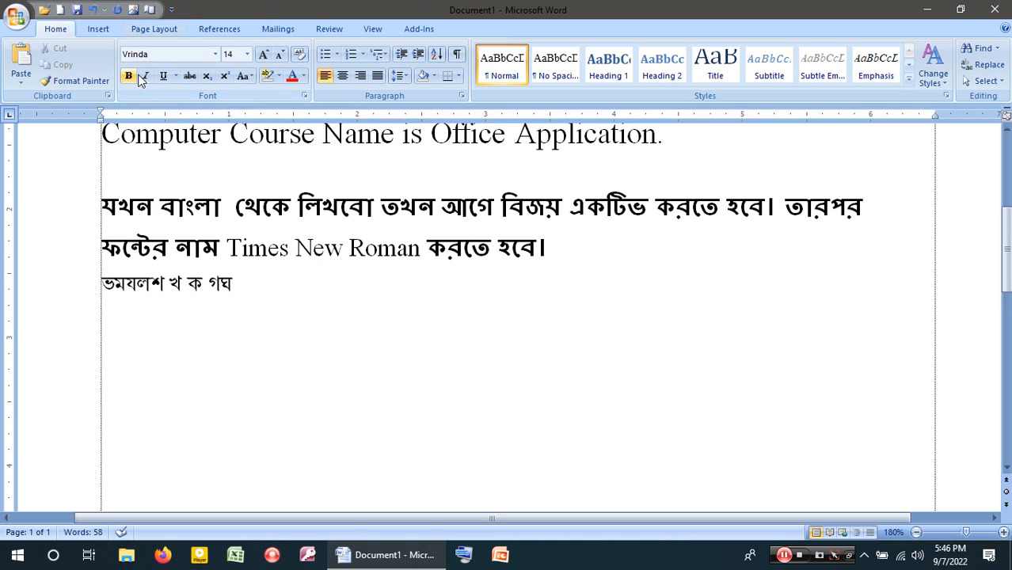
scroll(314, 147, up, 1)
click(336, 204)
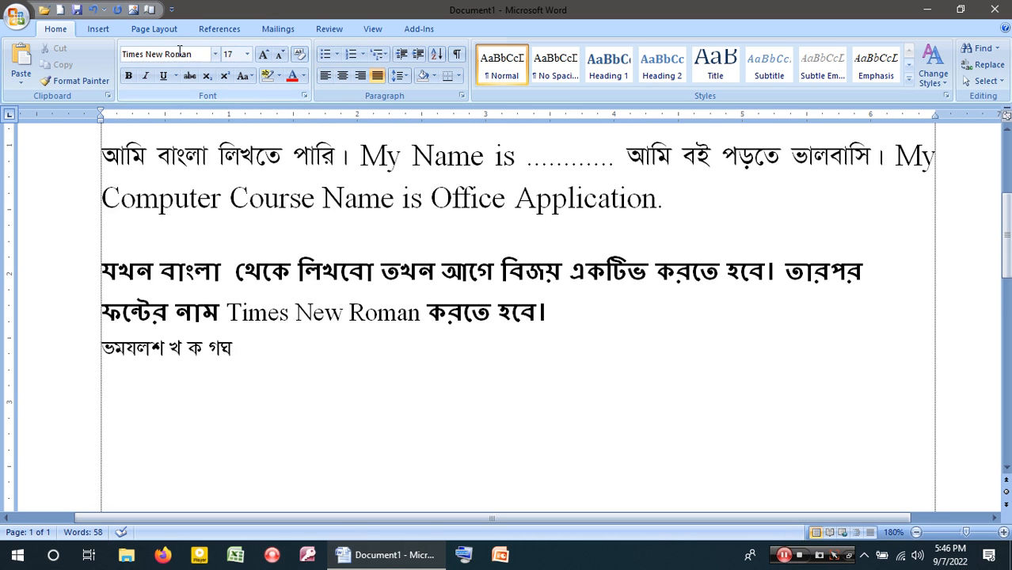
Add "h" in Times New Roman at the end of the practice line and compare its font with the Bangla characters.
click(267, 369)
click(277, 355)
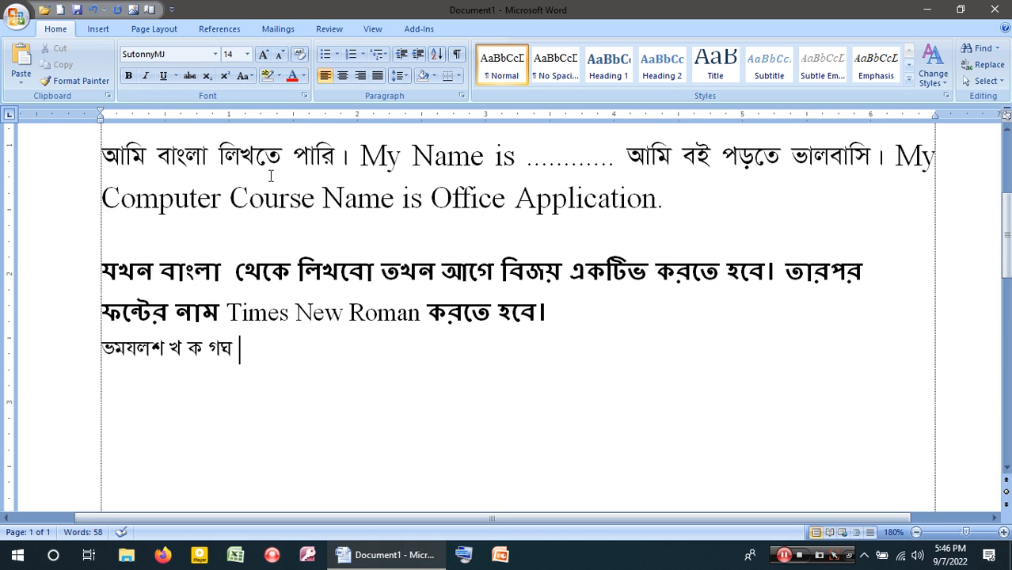
click(215, 53)
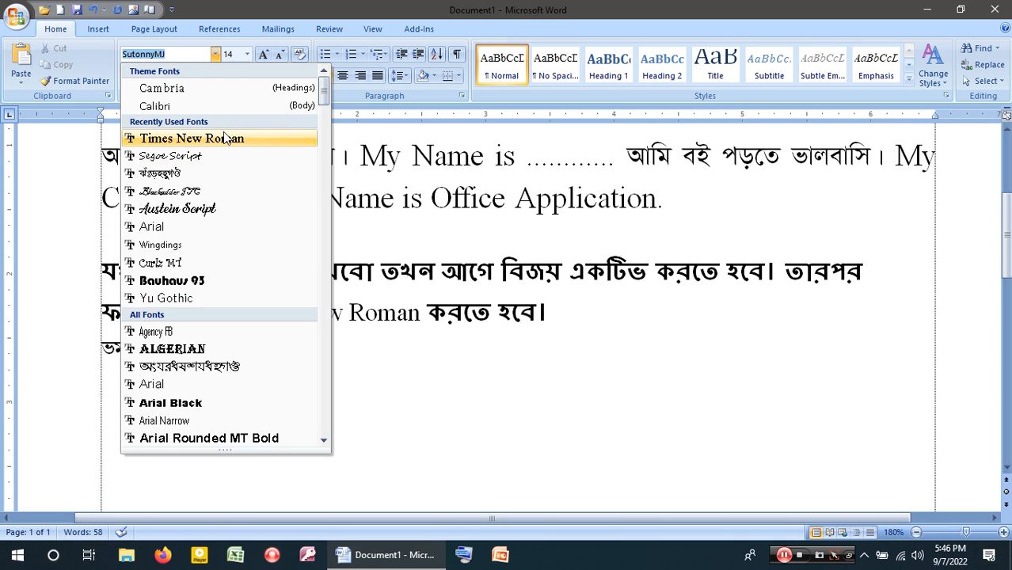
click(226, 140)
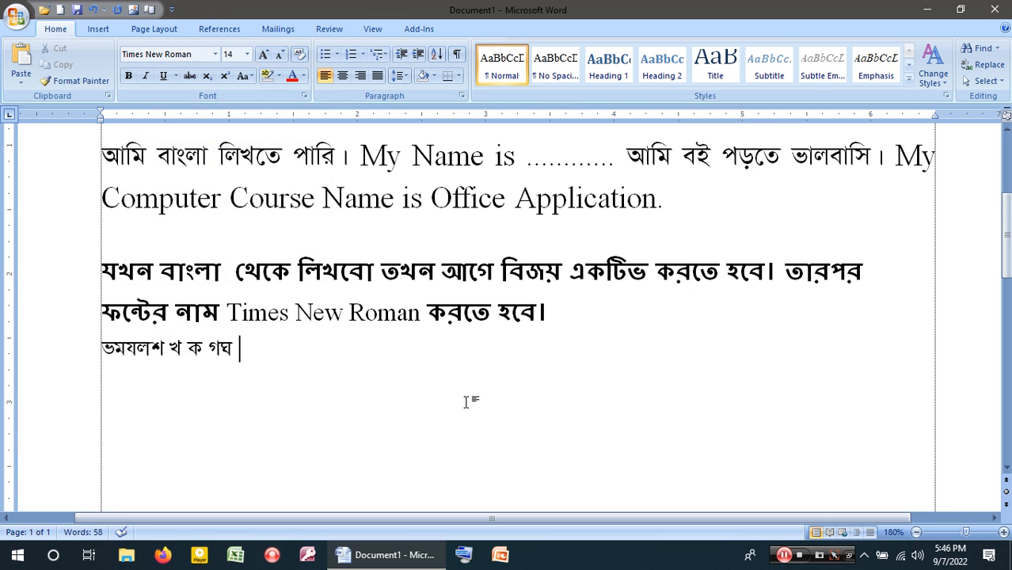
text(h)
click(183, 351)
click(264, 351)
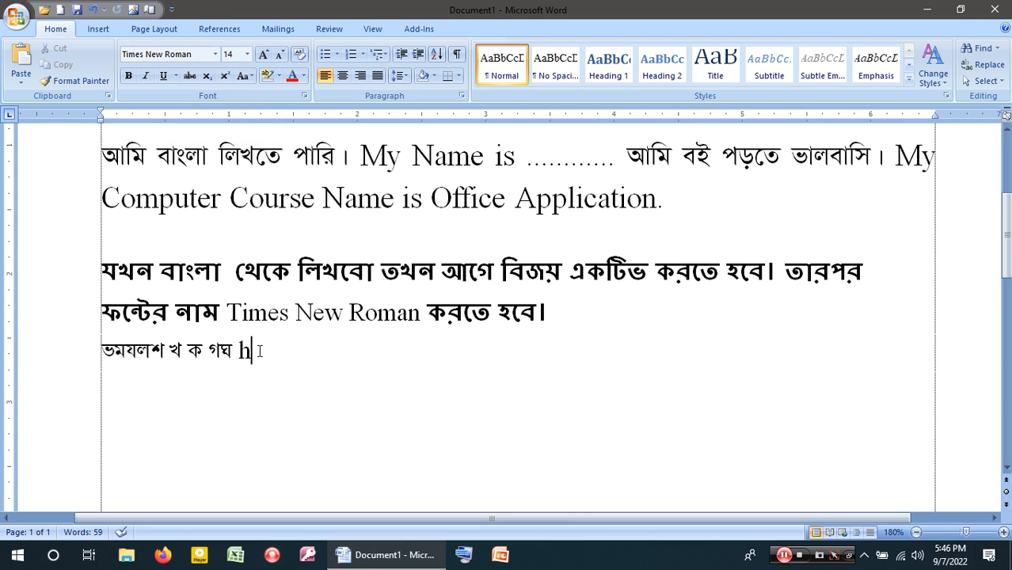
Delete the "h" and the whole practice line below the last bold paragraph.
key(BackSpace)
key(BackSpace)
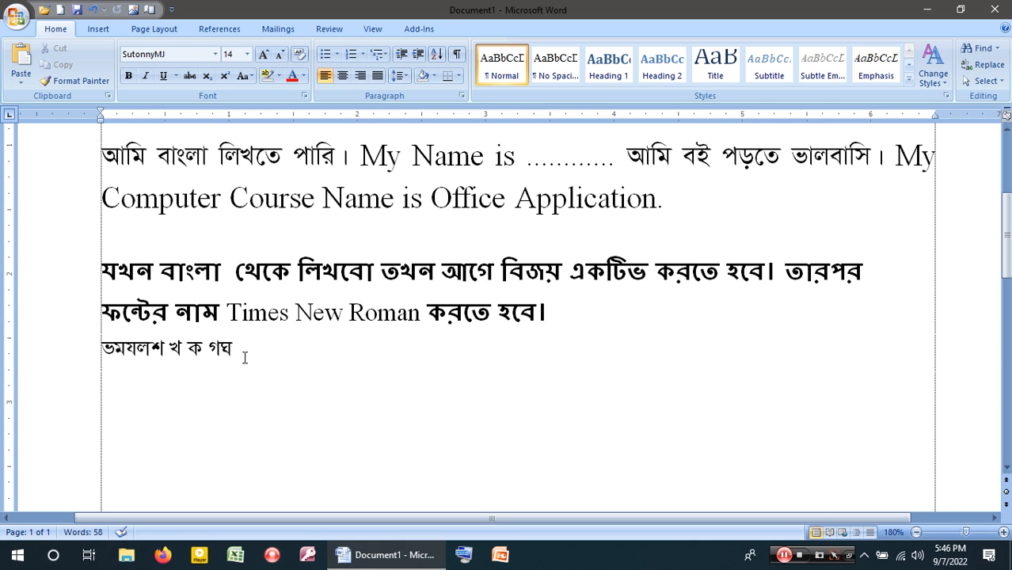
click(191, 348)
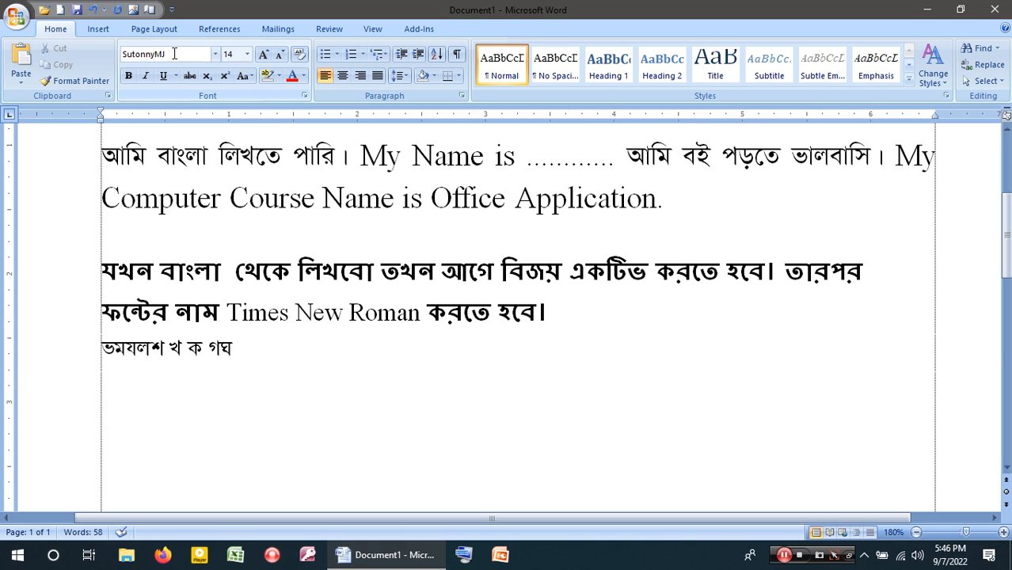
click(70, 359)
key(BackSpace)
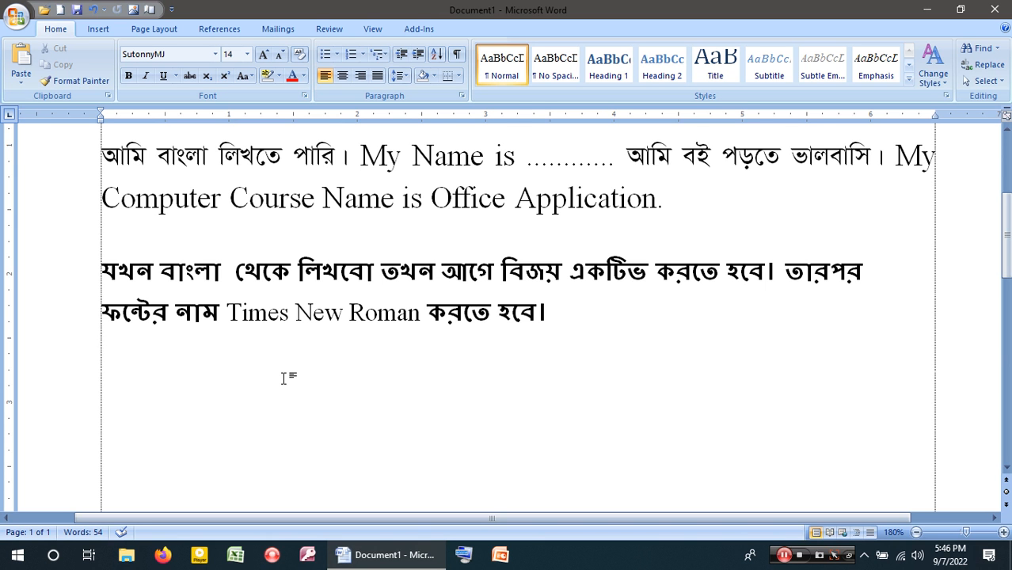
Check the font of the sample paragraph's first Bangla sentence and toggle Bijoy Bayanno's Bangla input on and back off.
click(320, 271)
click(241, 159)
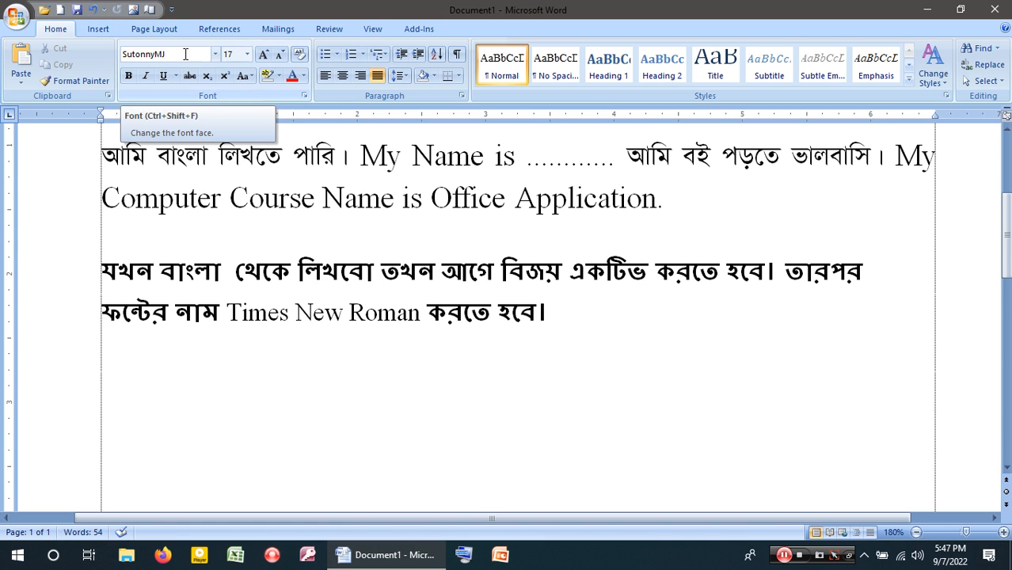
click(864, 554)
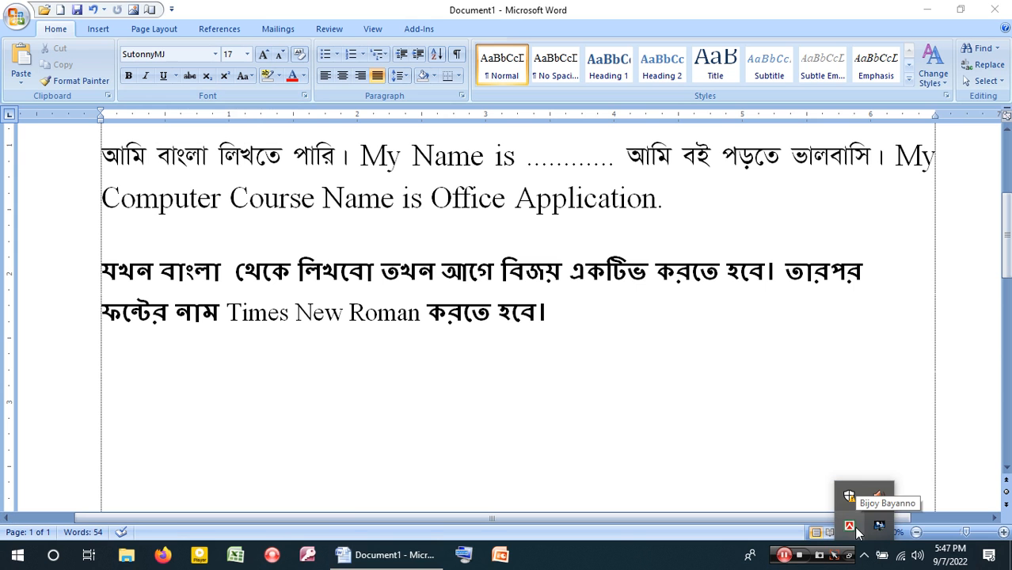
click(857, 528)
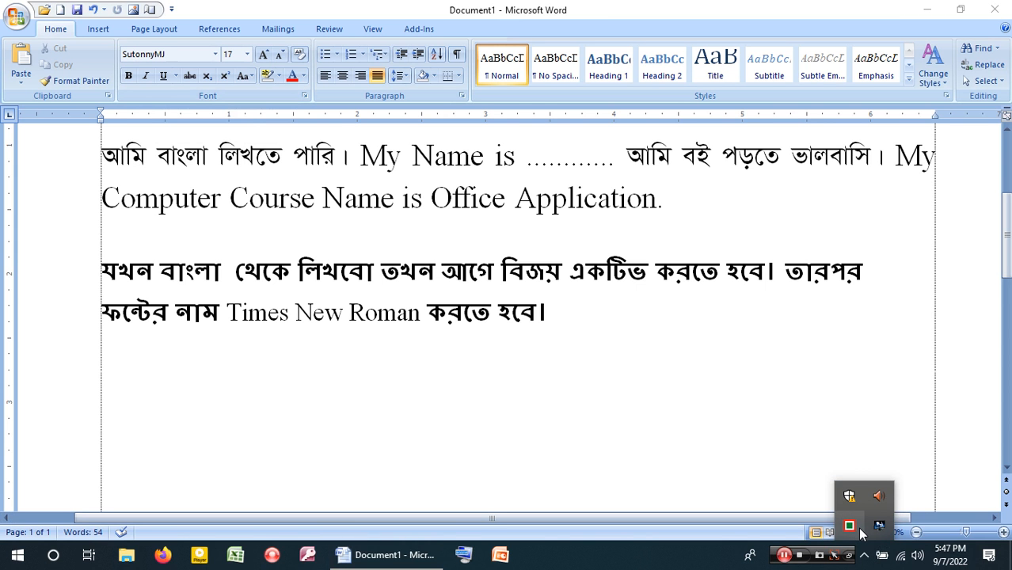
click(858, 531)
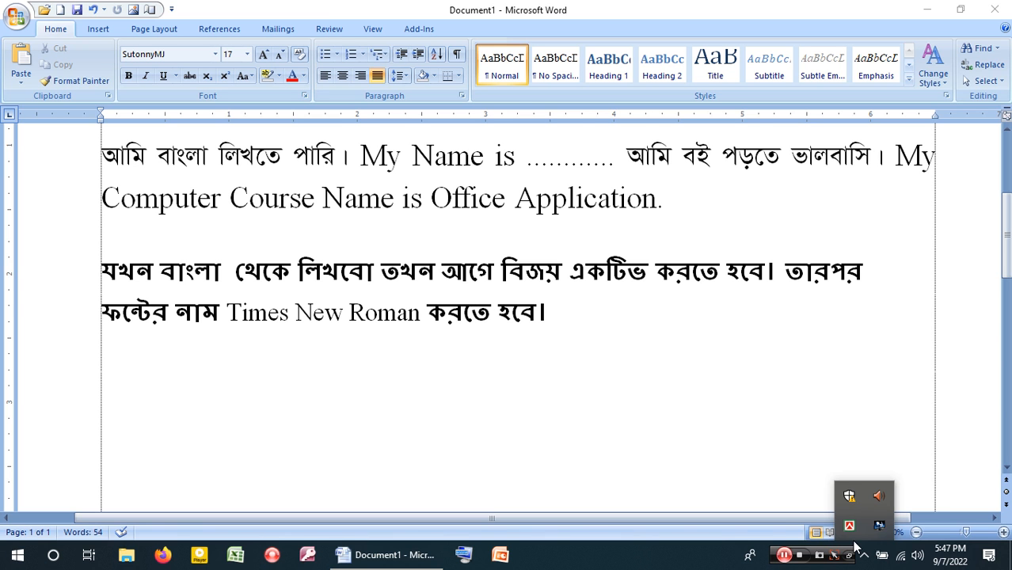
click(538, 423)
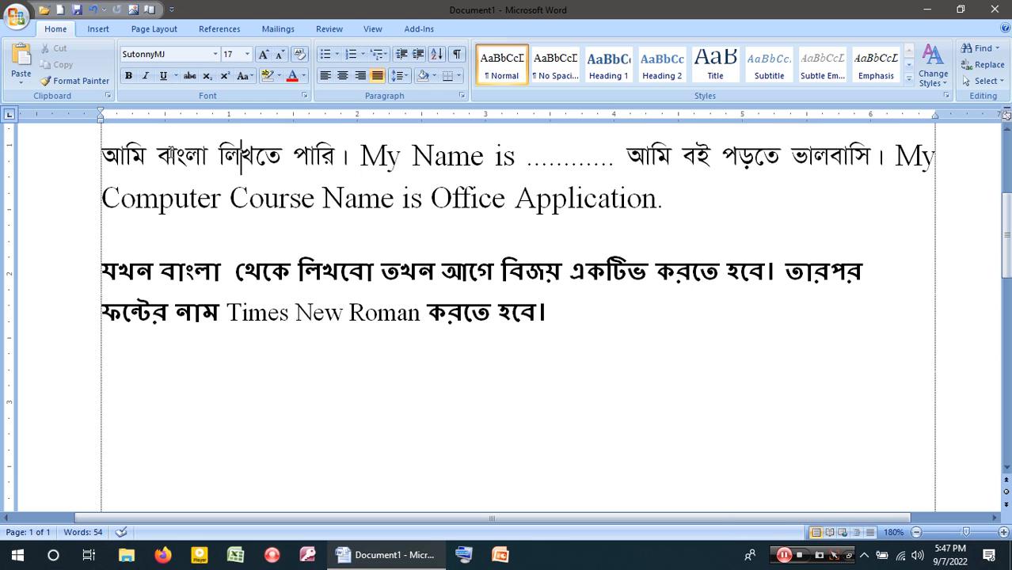
Delete all text of the mixed-language sample paragraph between the two bold instruction paragraphs.
scroll(170, 153, up, 2)
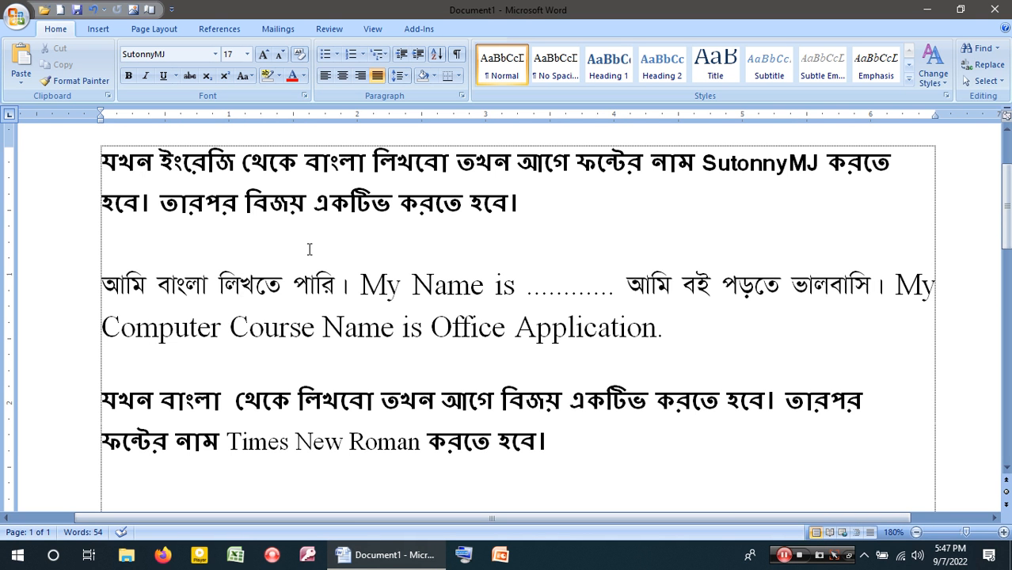
scroll(596, 327, down, 1)
scroll(596, 327, up, 1)
click(705, 333)
drag(345, 285, 662, 328)
key(Delete)
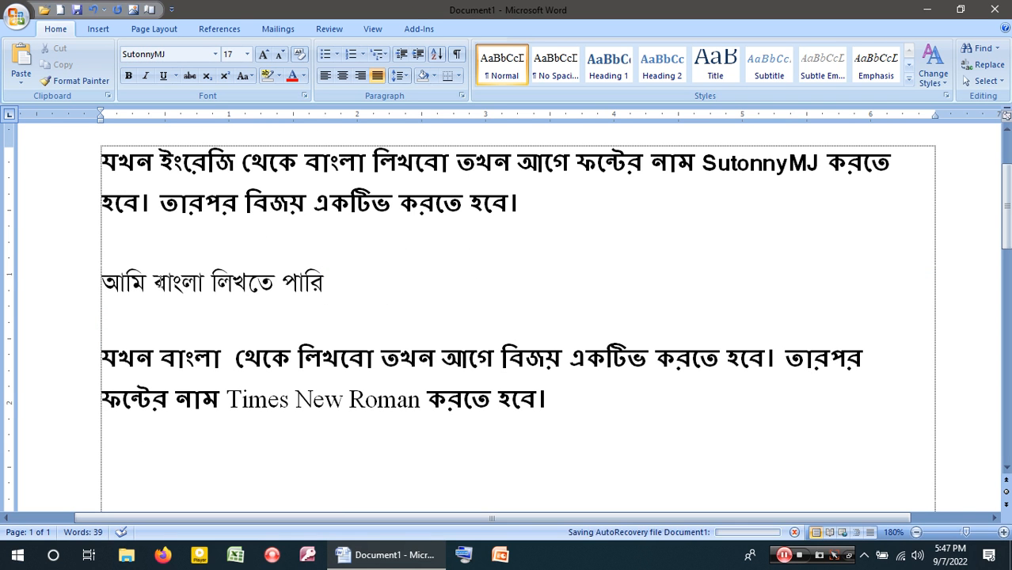
drag(326, 290, 205, 324)
key(BackSpace)
key(BackSpace)
key(BackSpace)
key(BackSpace)
key(BackSpace)
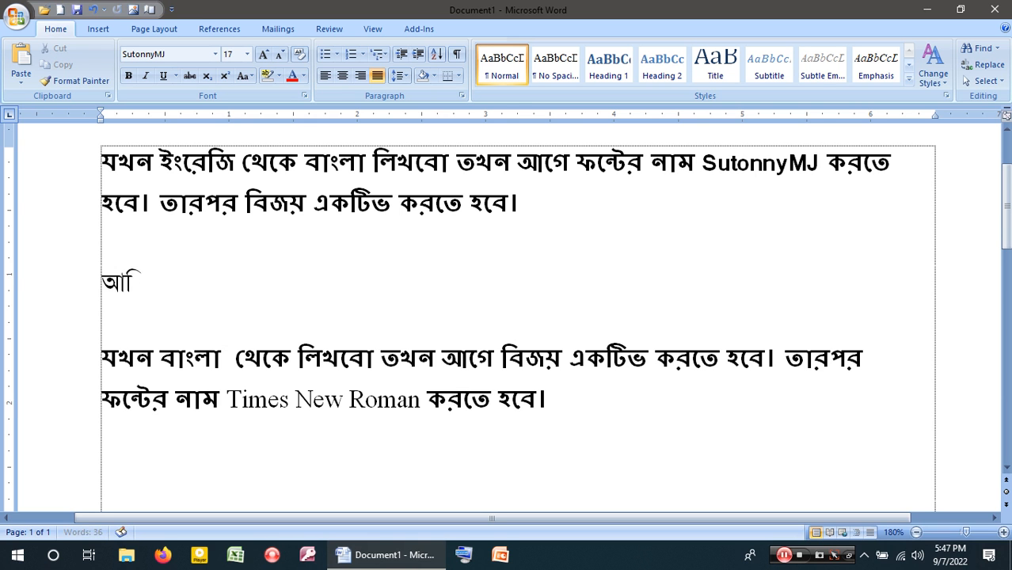
key(BackSpace)
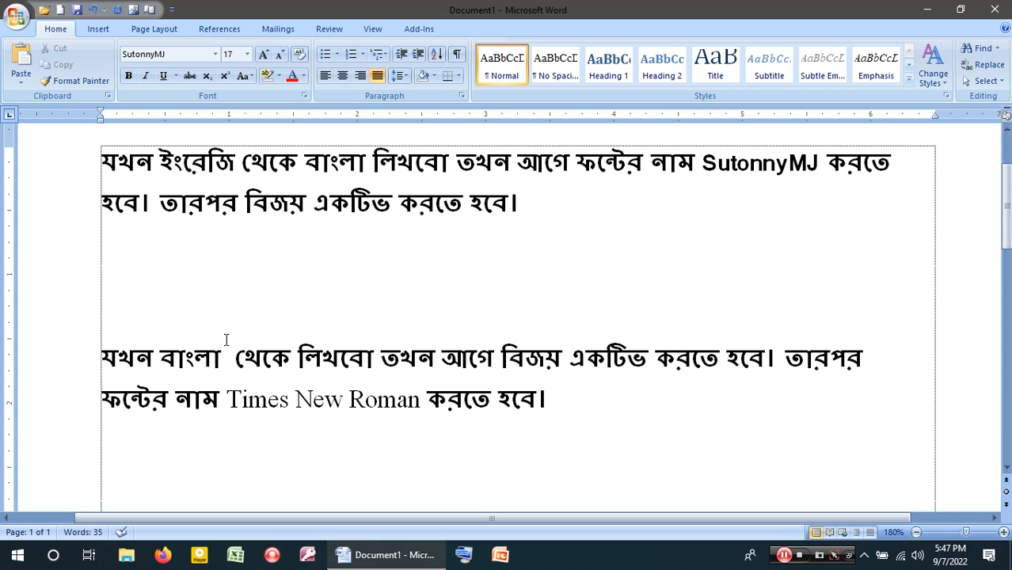
Enter the sample words "পরীক্ষা, নিয়ন্ত্রক, তৃষ্ণা, কান্না" in SutonnyMJ on the empty line between the two bold paragraphs.
text(পরীক্ষা,)
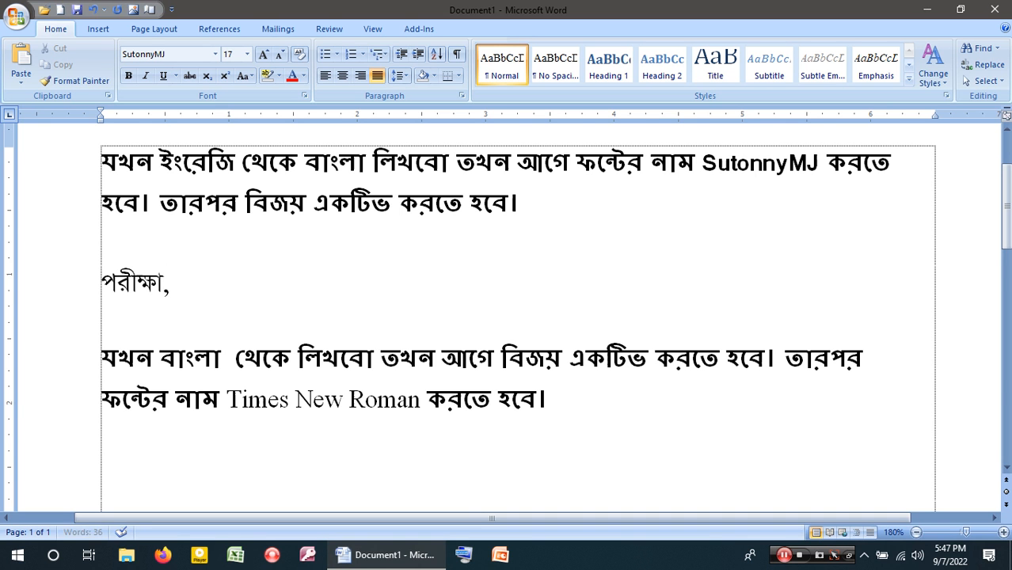
text( িনয়ন্ত্রক,)
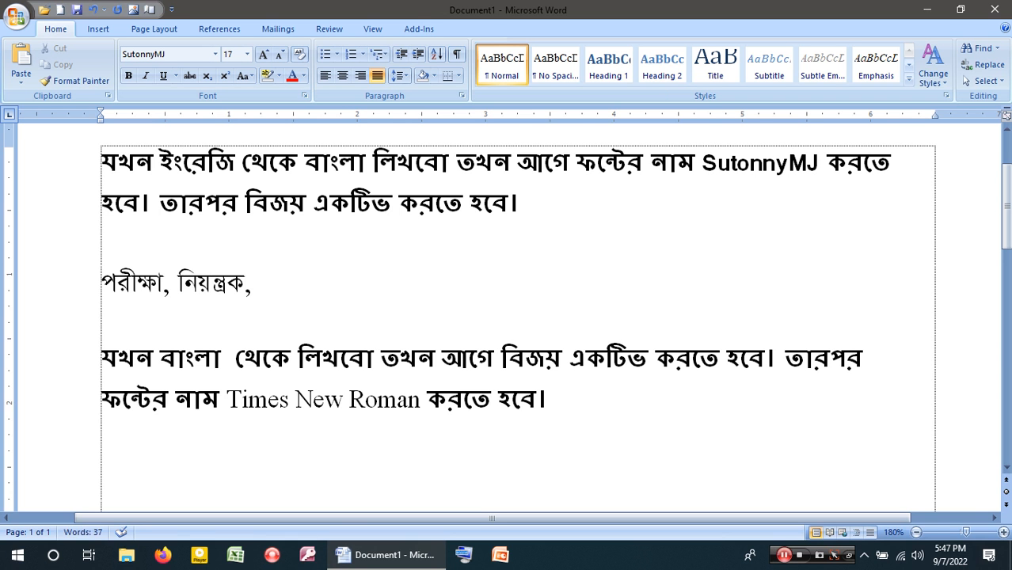
text( তৃষ্ণা)
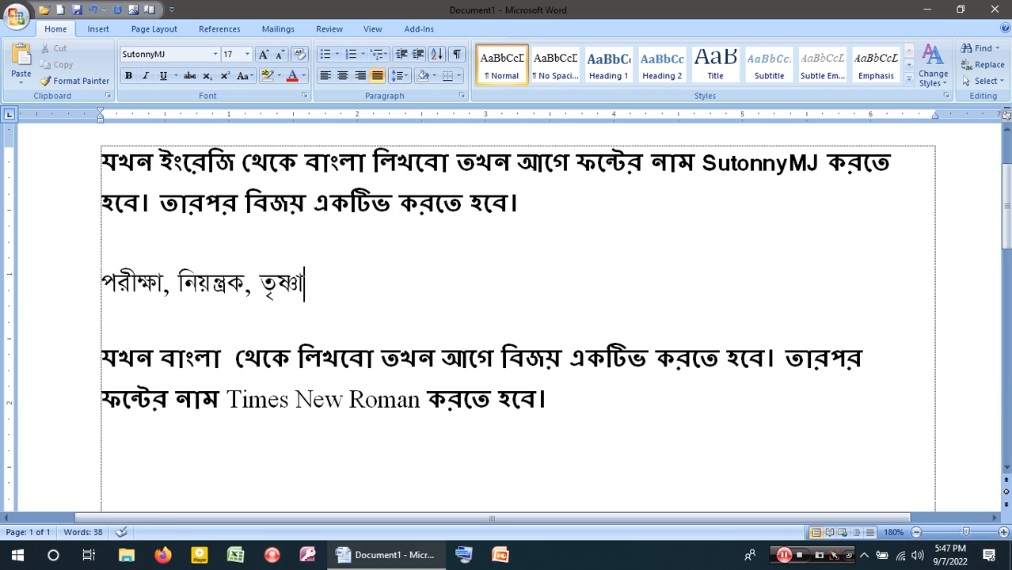
text(, কান্না)
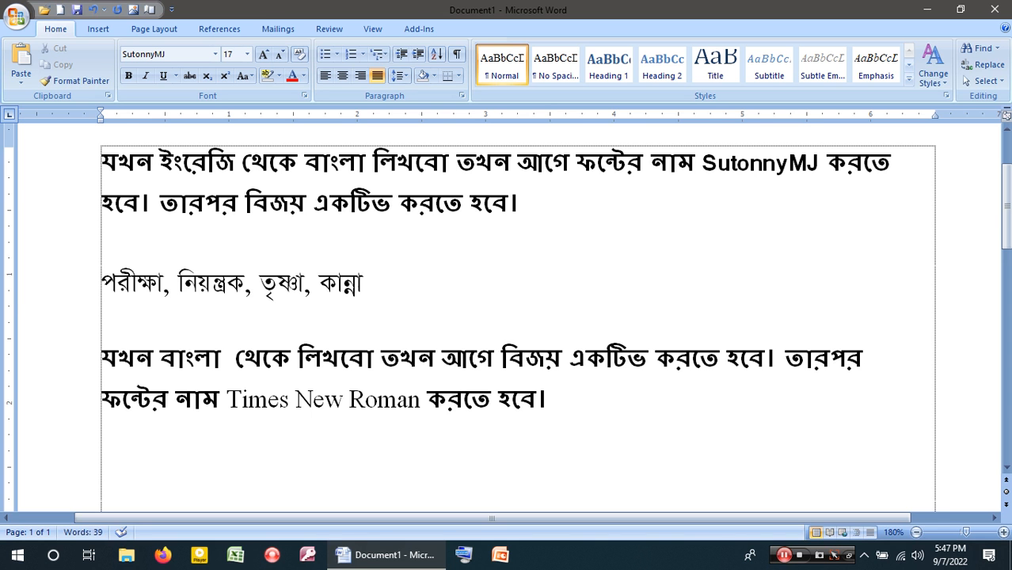
Increase the font size of the Bangla sample-word line to 21.
click(28, 301)
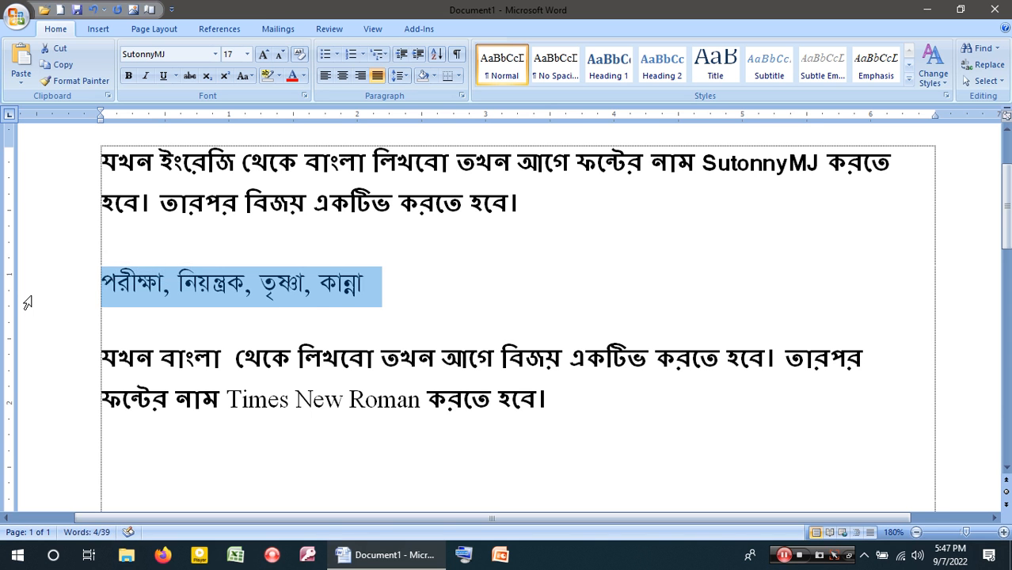
key(ctrl+bracketright)
key(ctrl+bracketright)
key(ctrl+bracketright)
key(ctrl+bracketright)
click(409, 316)
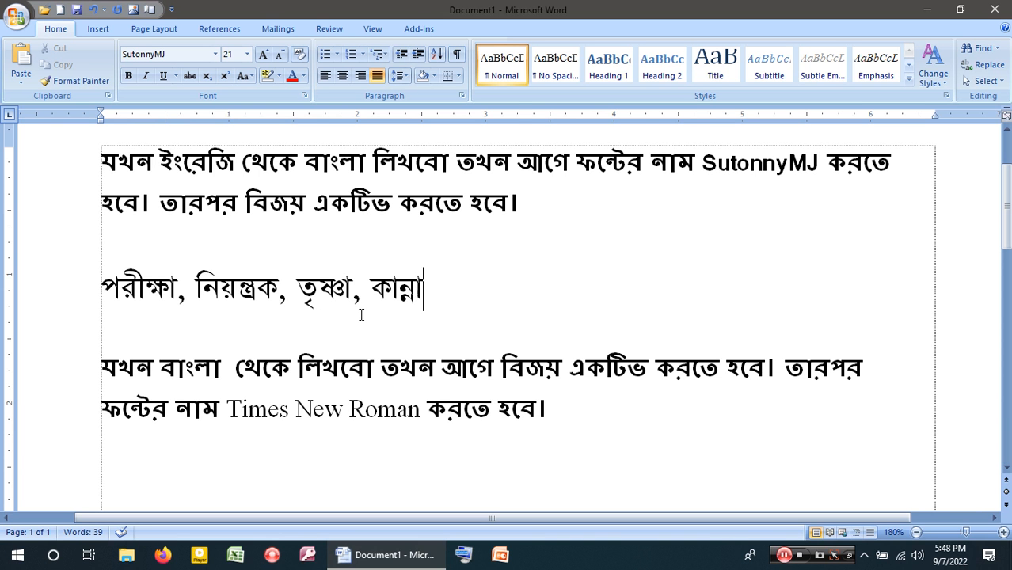
Try to remove the extra space before "তারপর" in the second bold paragraph.
click(549, 215)
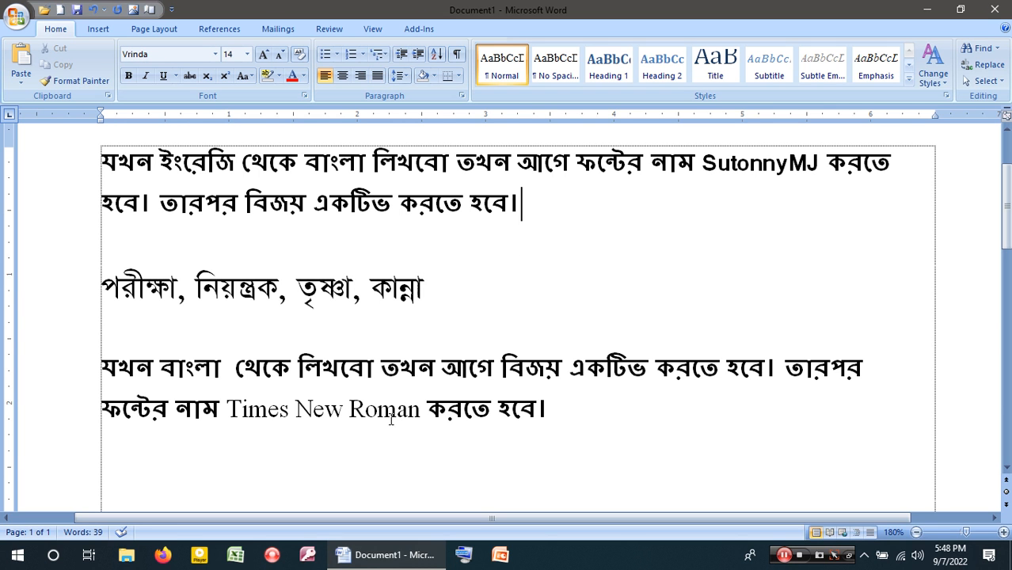
click(373, 369)
drag(784, 369, 778, 364)
click(774, 371)
click(789, 361)
key(BackSpace)
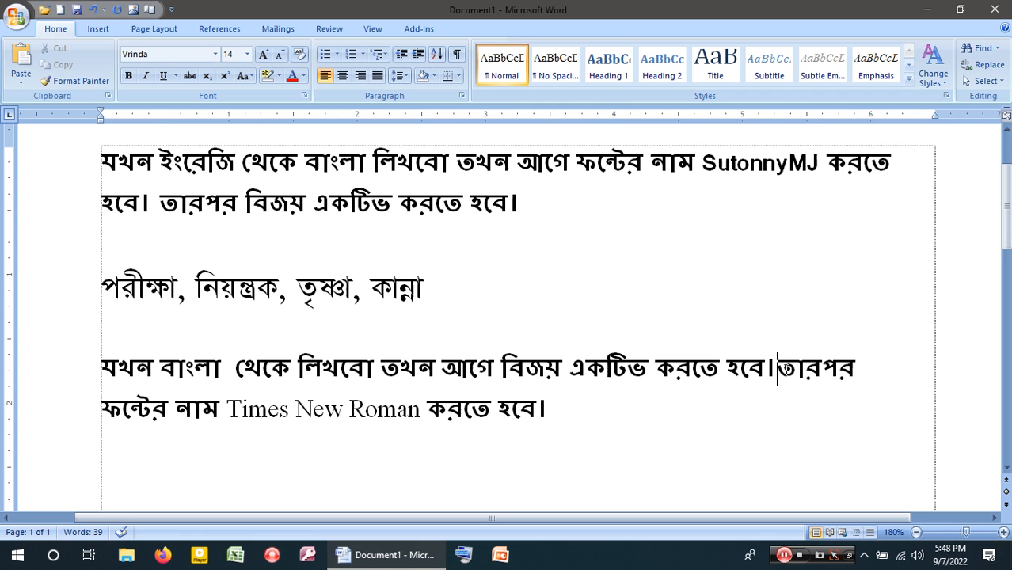
click(513, 300)
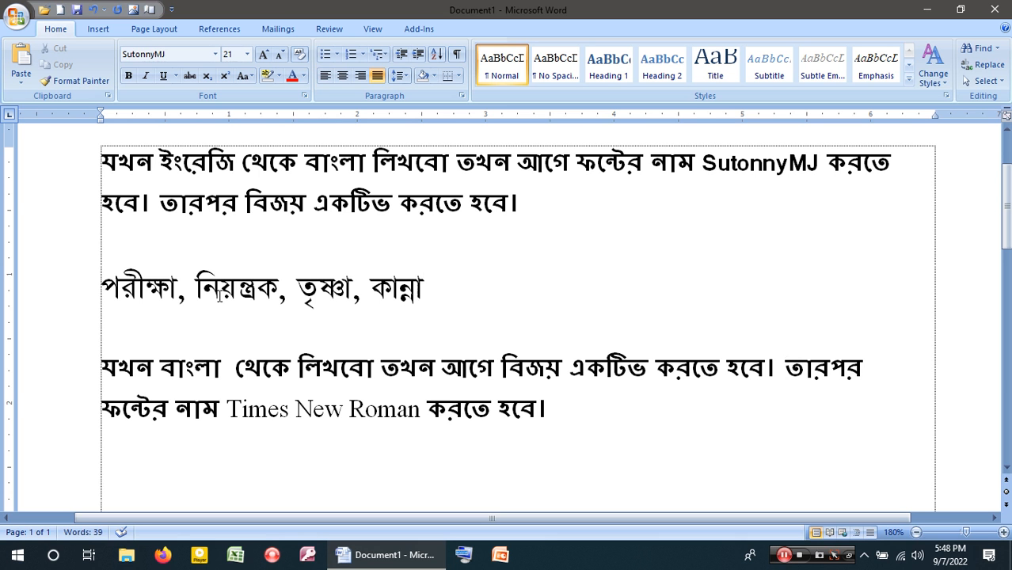
Enter "wAvwD" at the end of the first bold paragraph and delete it again.
click(513, 194)
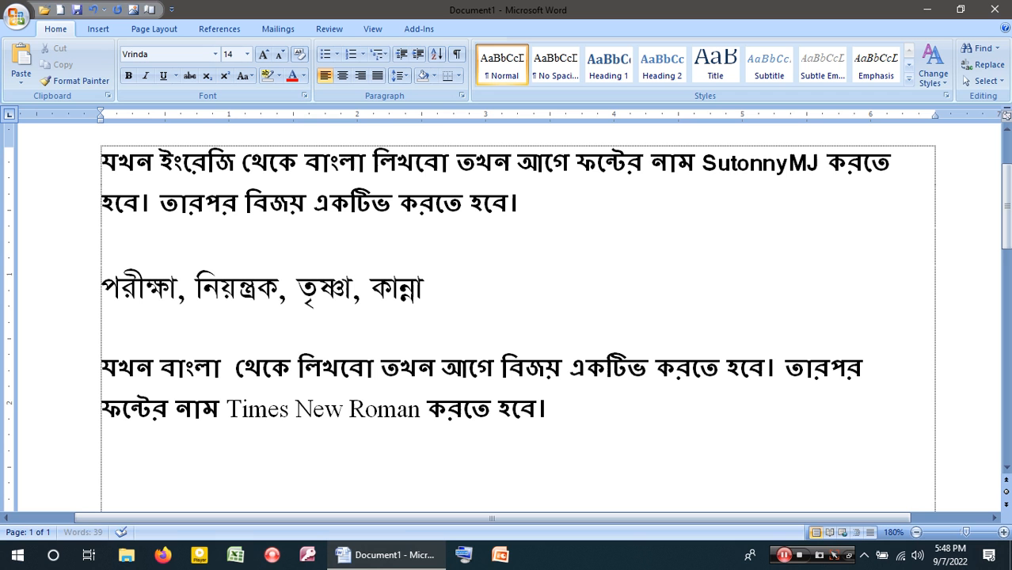
text(wAvw&)
key(BackSpace)
text(D)
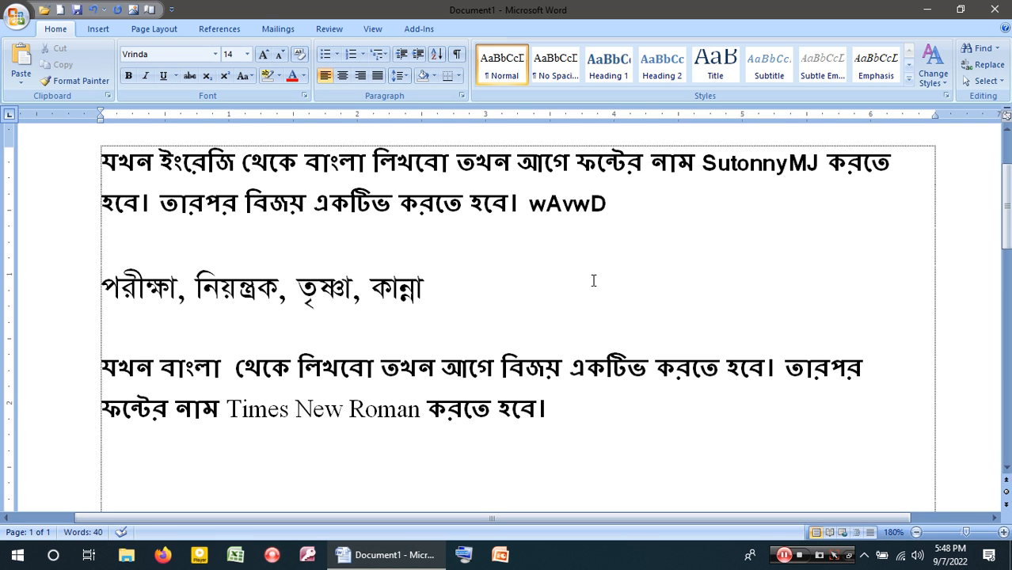
drag(529, 204, 608, 207)
key(BackSpace)
Start a new line below the sample words and enter "পরীক্ষা," on it in SutonnyMJ.
click(103, 286)
click(77, 293)
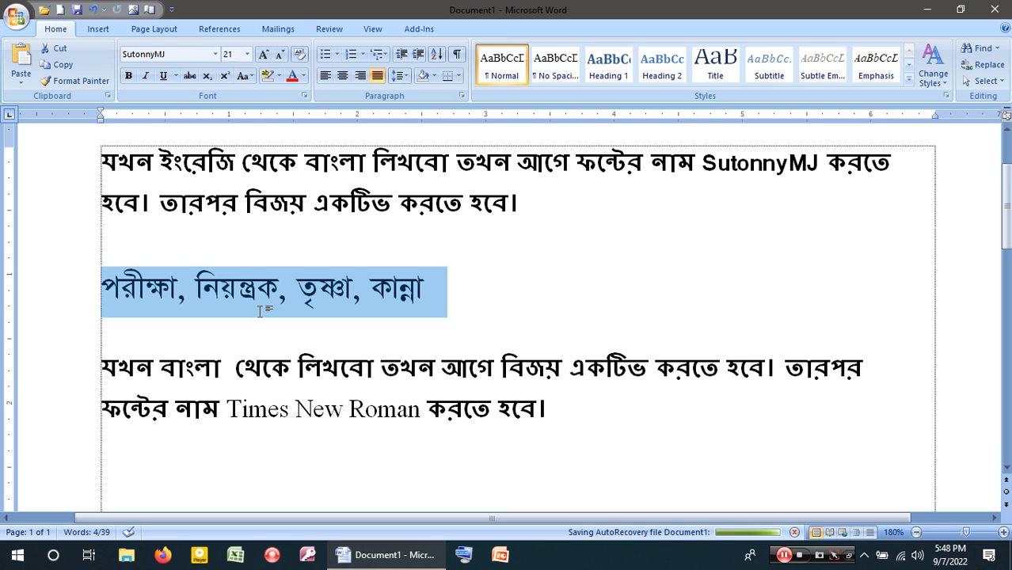
click(264, 323)
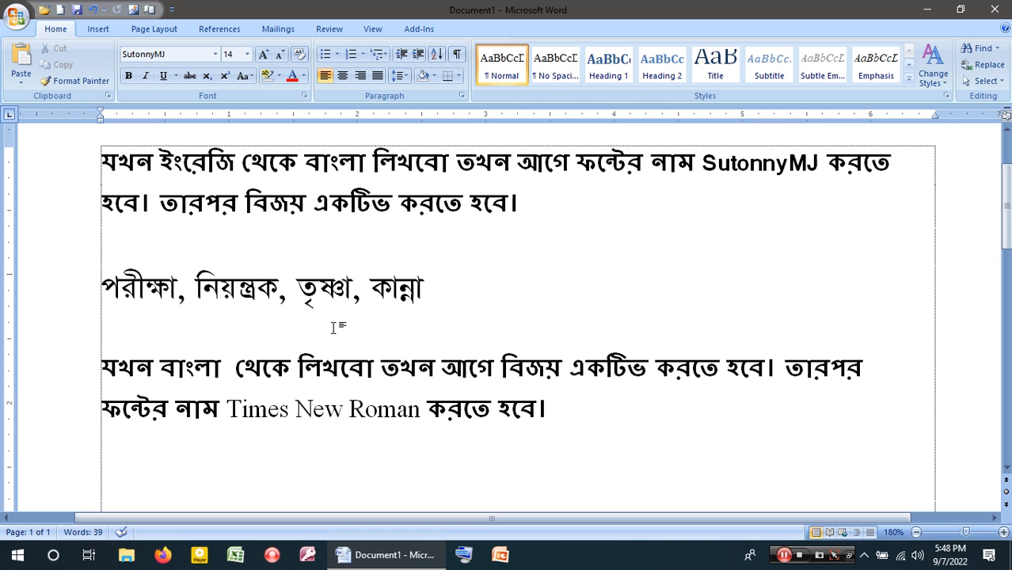
click(507, 291)
key(Return)
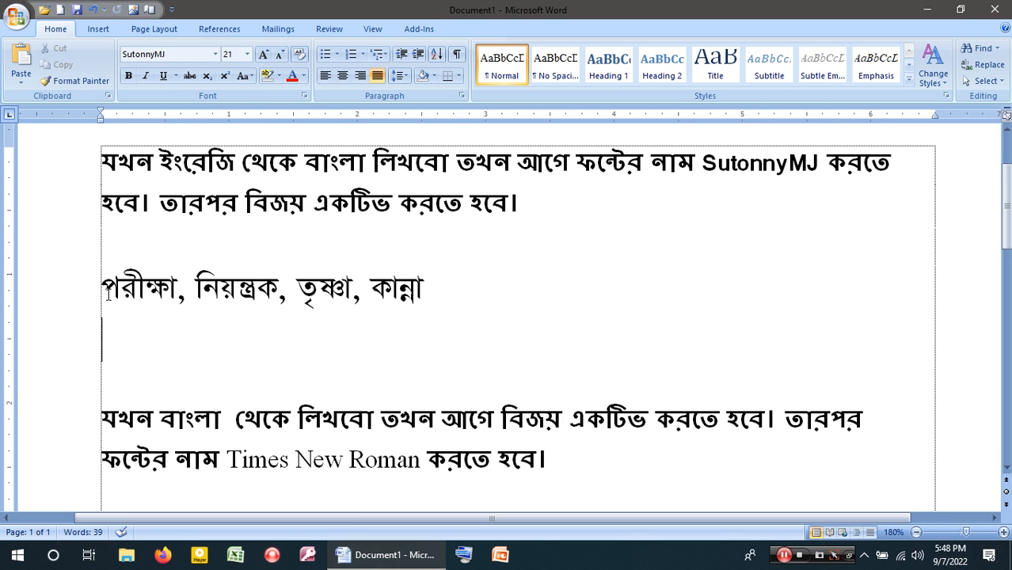
text(পর)
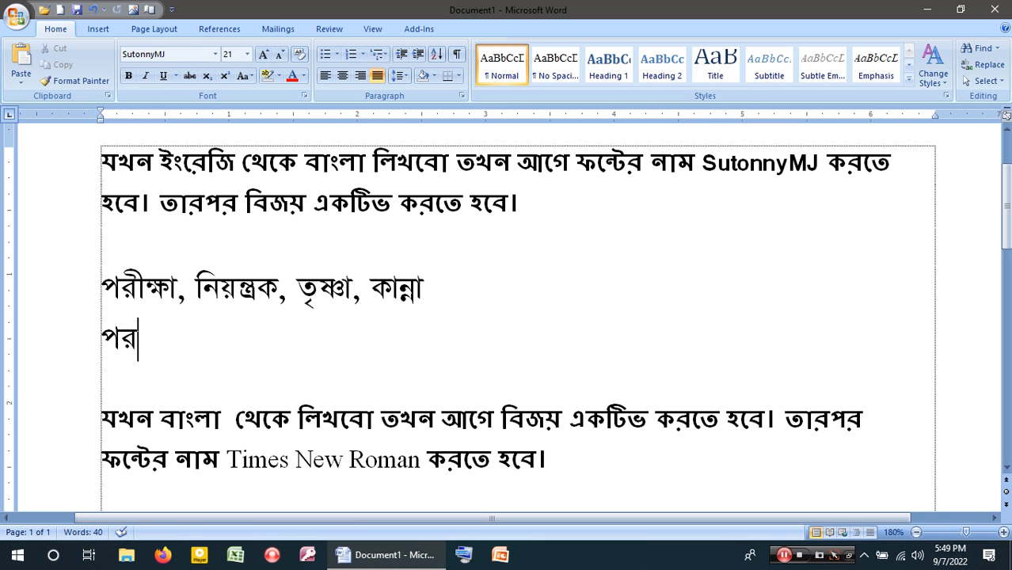
text(ীক্ষা)
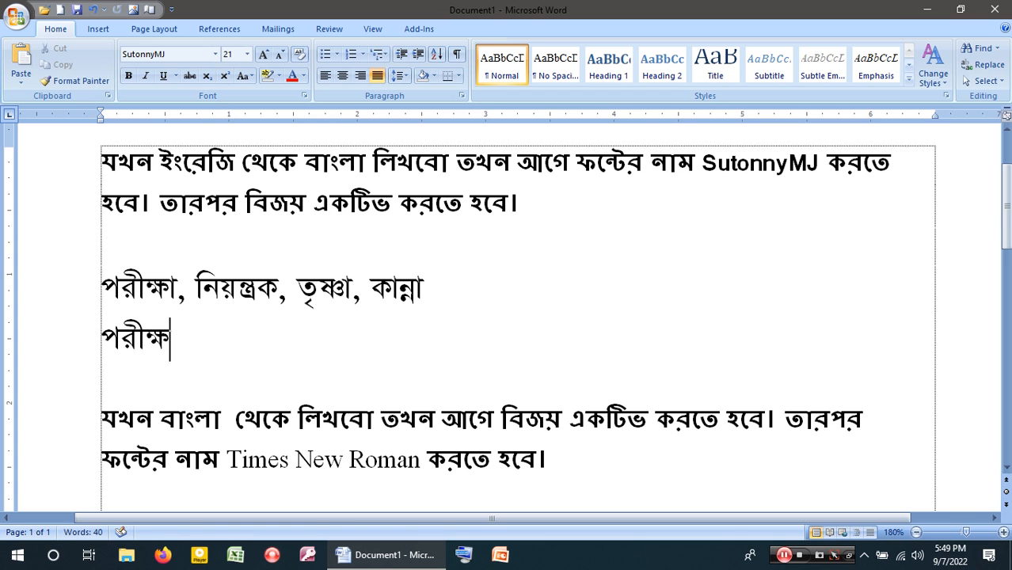
text(,)
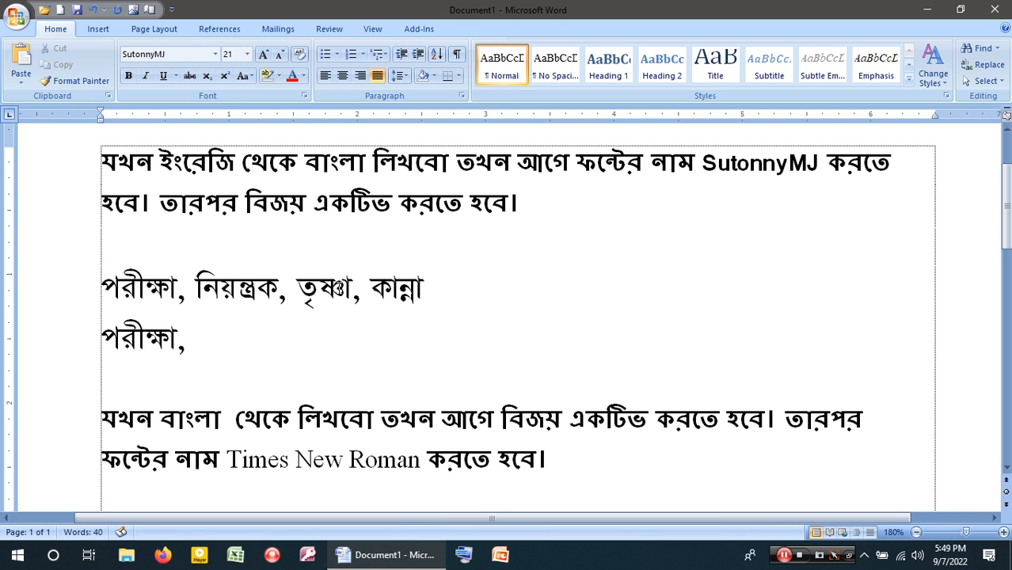
Add the conjunct practice characters "ন্ন ক্ক ক্ক ক্ ক" after "পরীক্ষা," on the second sample line.
text( ন্ন)
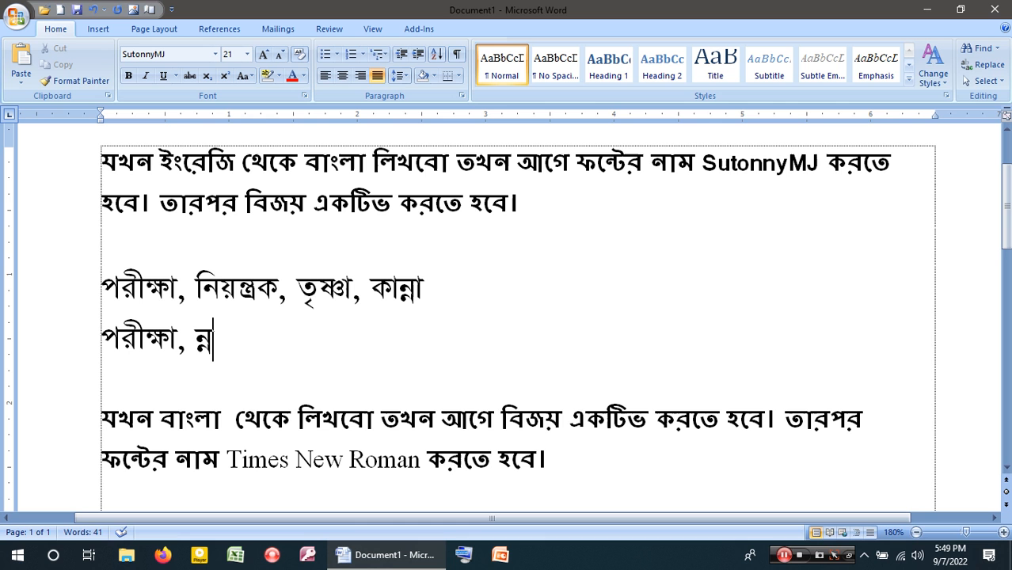
text( ক)
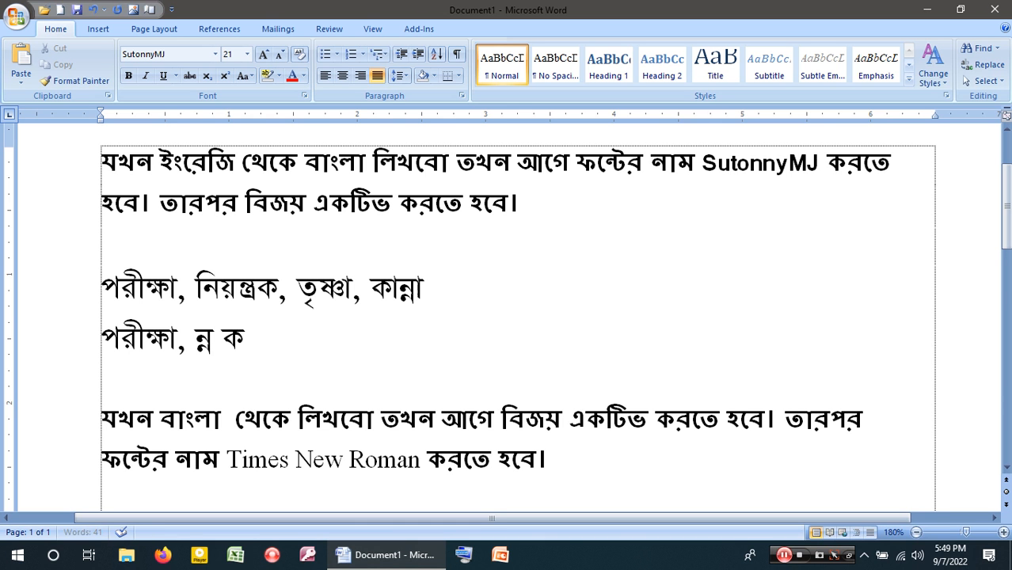
text(্ক)
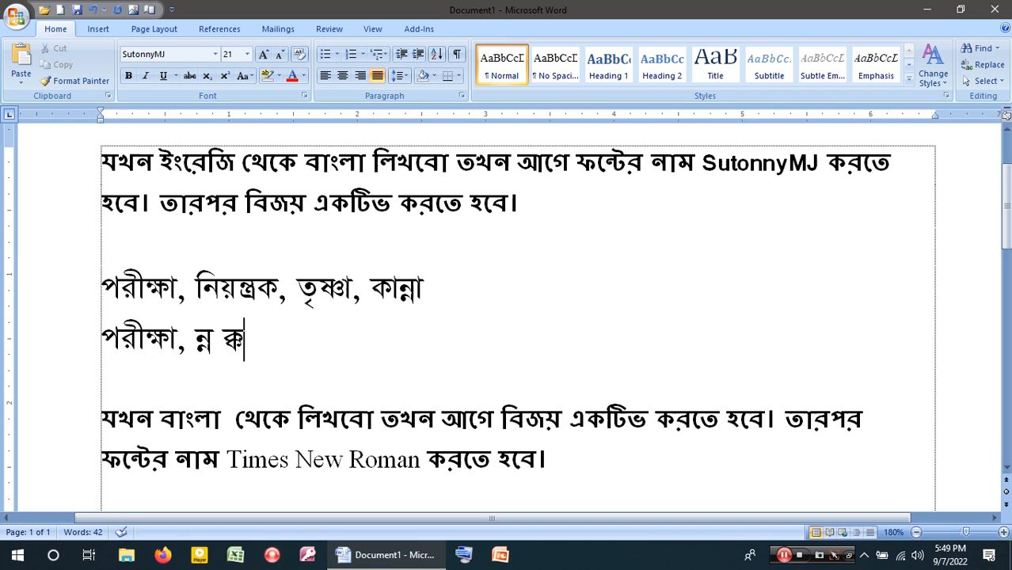
text(ক্)
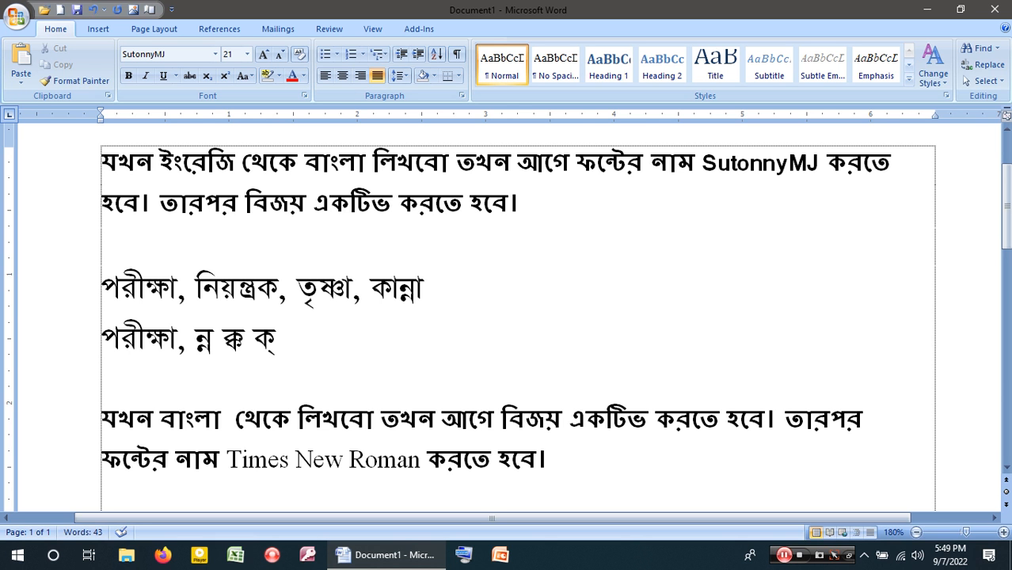
text(ক)
text(ক্)
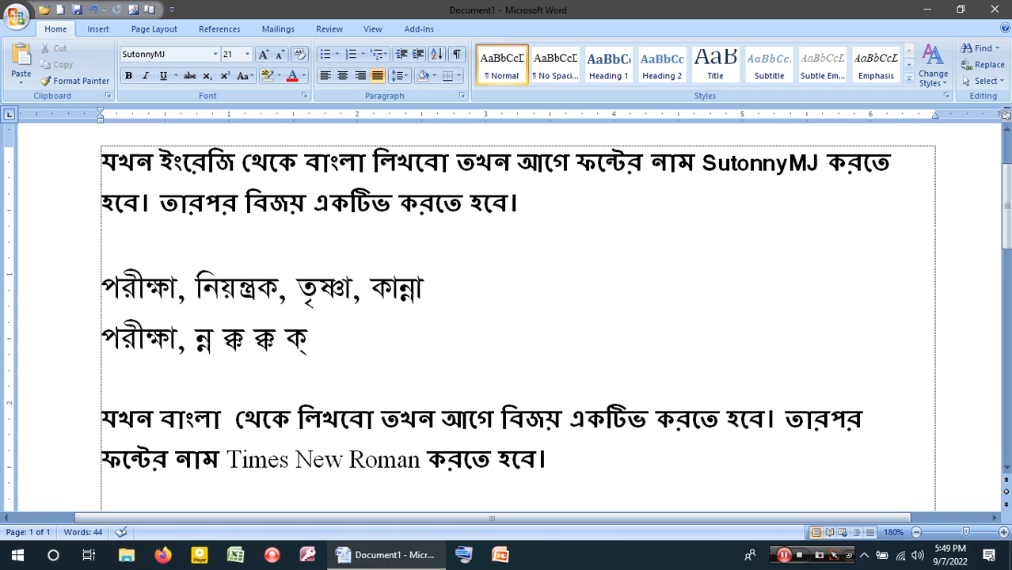
text( ক)
key(Left)
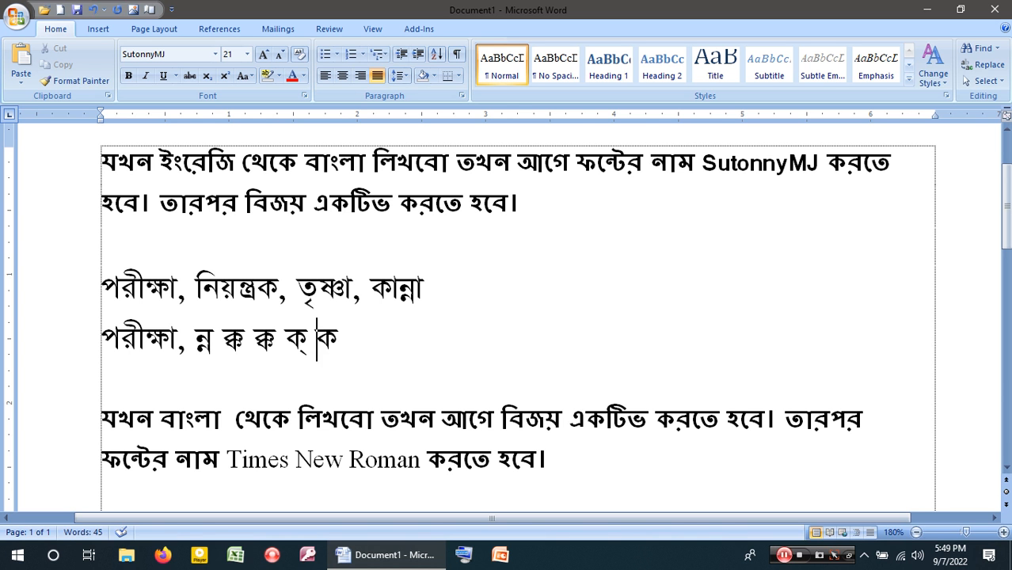
Delete the conjunct practice characters and the rest of the second sample line.
drag(196, 339, 364, 337)
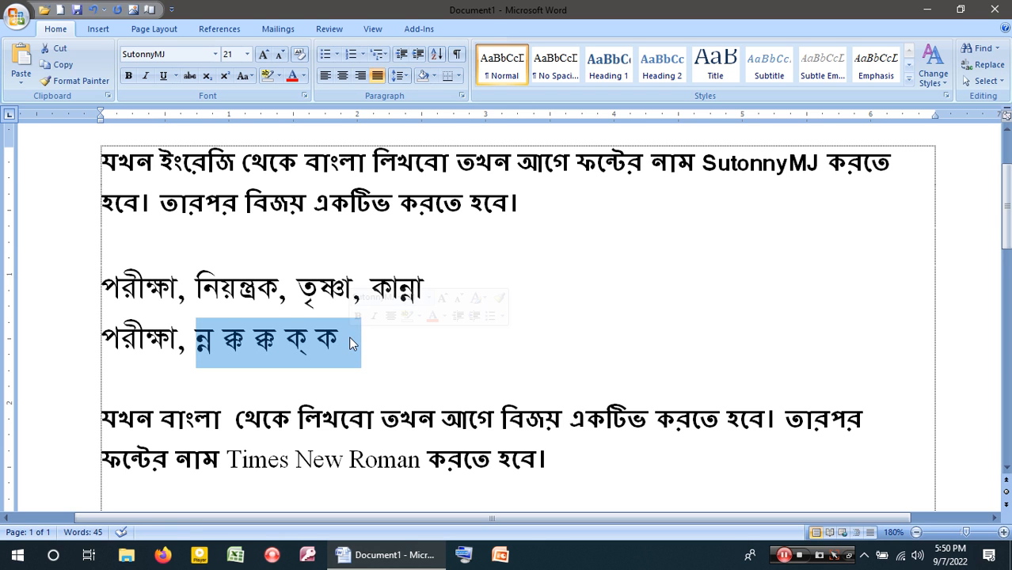
key(Delete)
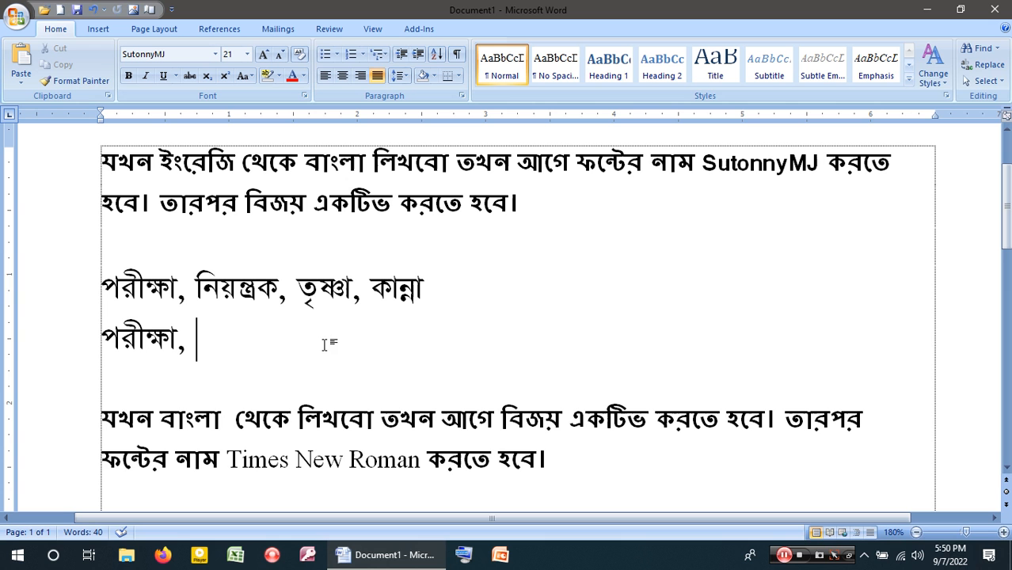
click(35, 363)
key(Delete)
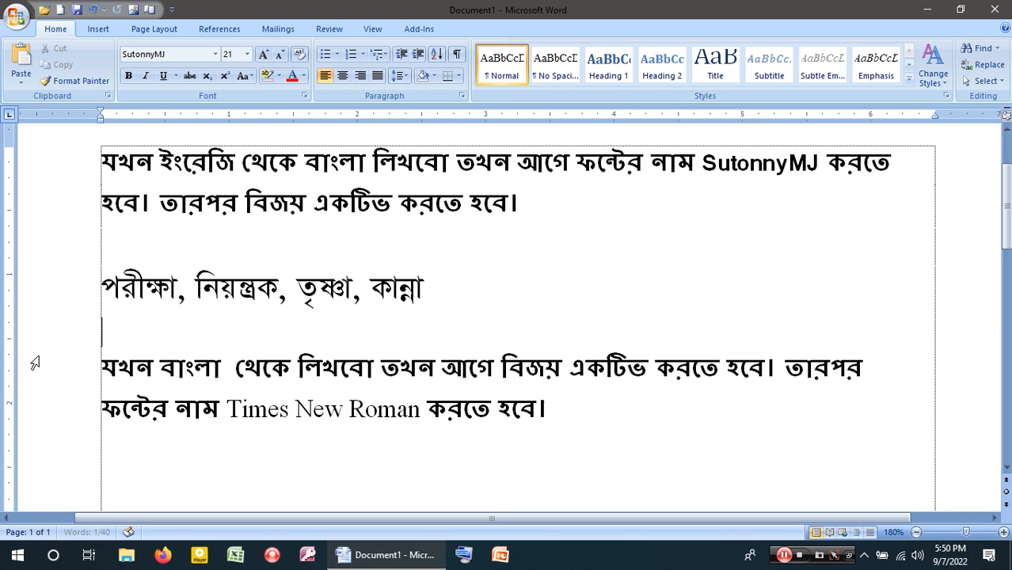
Examine the vowel signs and conjunct letters in each word of the Bangla sample line and highlight the whole line.
click(390, 289)
click(321, 289)
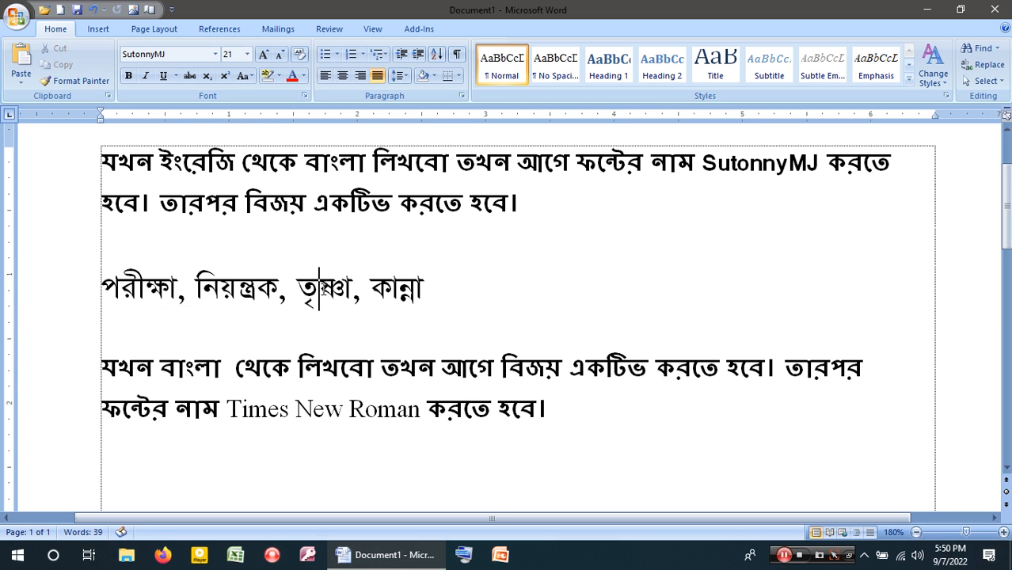
click(69, 288)
click(427, 282)
click(582, 339)
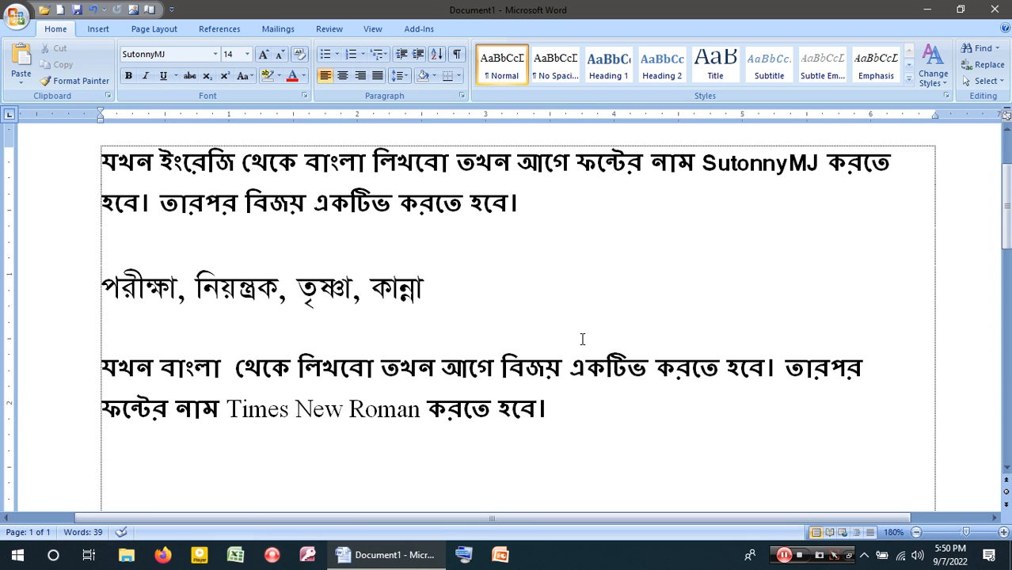
click(99, 299)
click(133, 295)
click(230, 298)
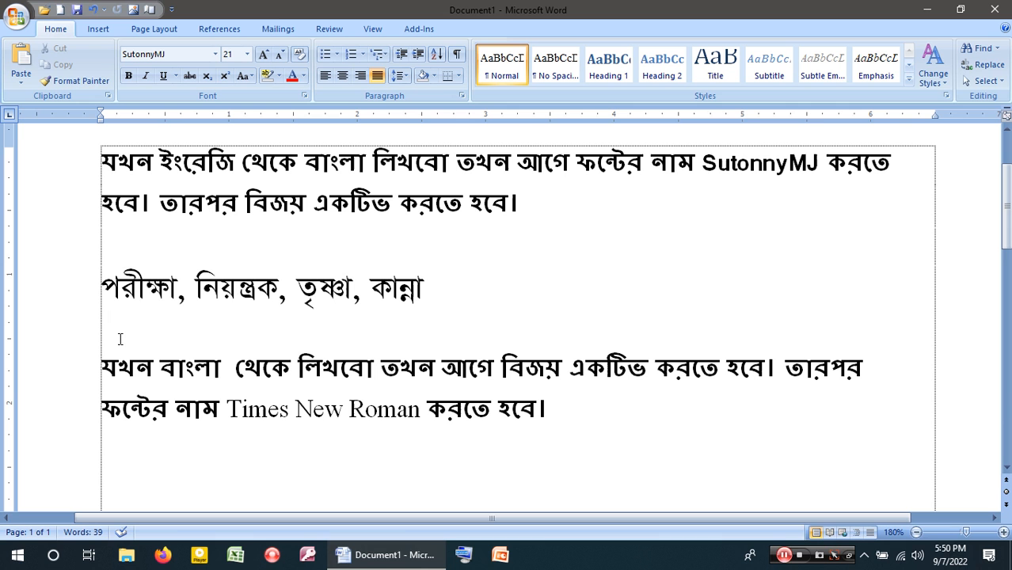
click(120, 297)
drag(145, 297, 139, 289)
drag(204, 295, 197, 293)
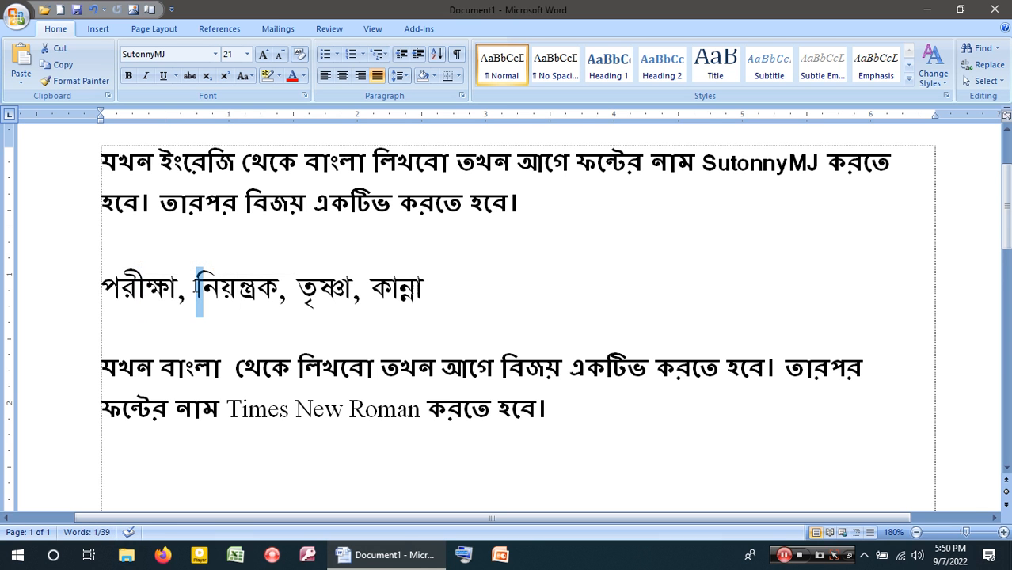
click(317, 299)
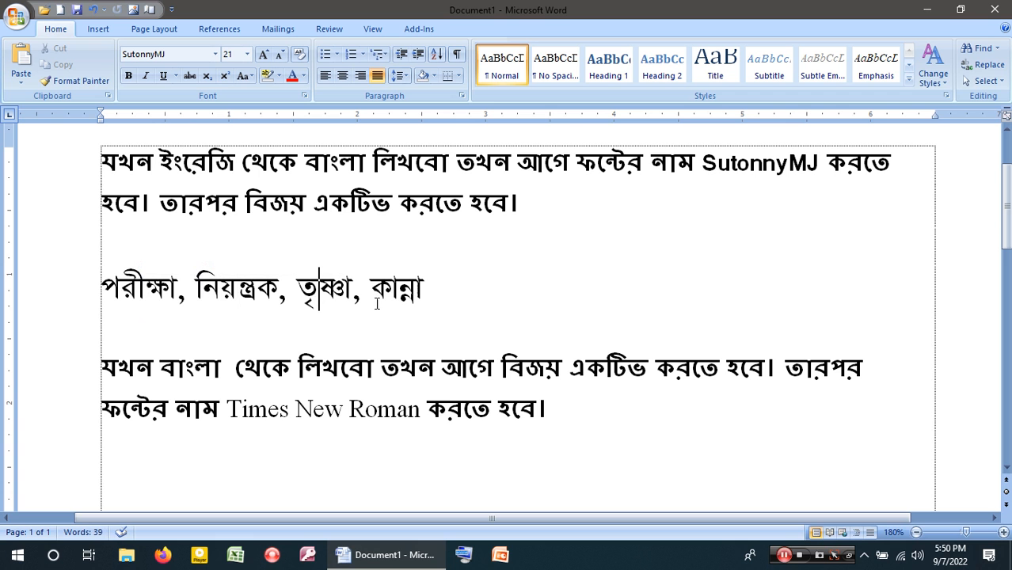
click(418, 291)
click(310, 335)
click(99, 282)
click(77, 292)
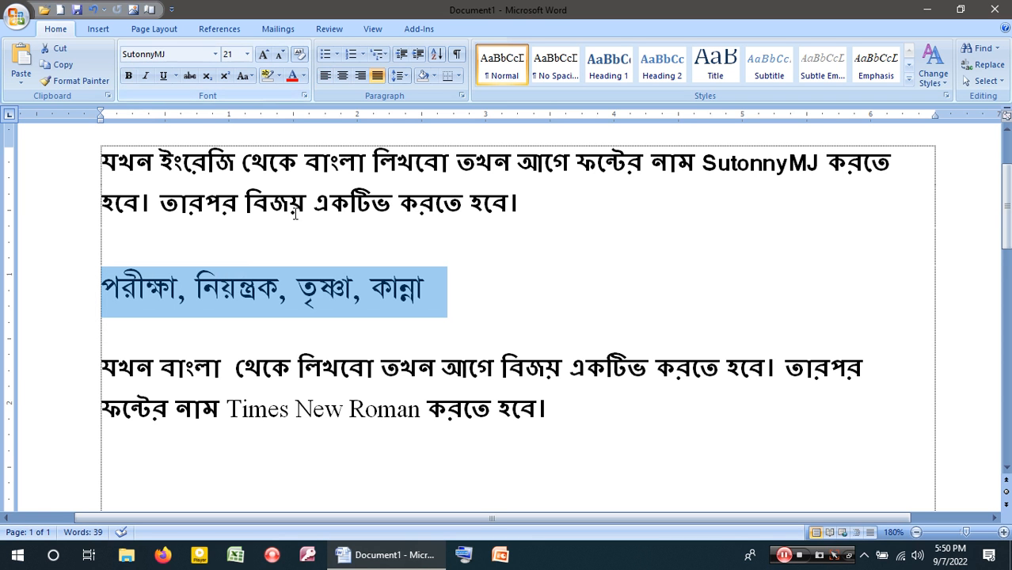